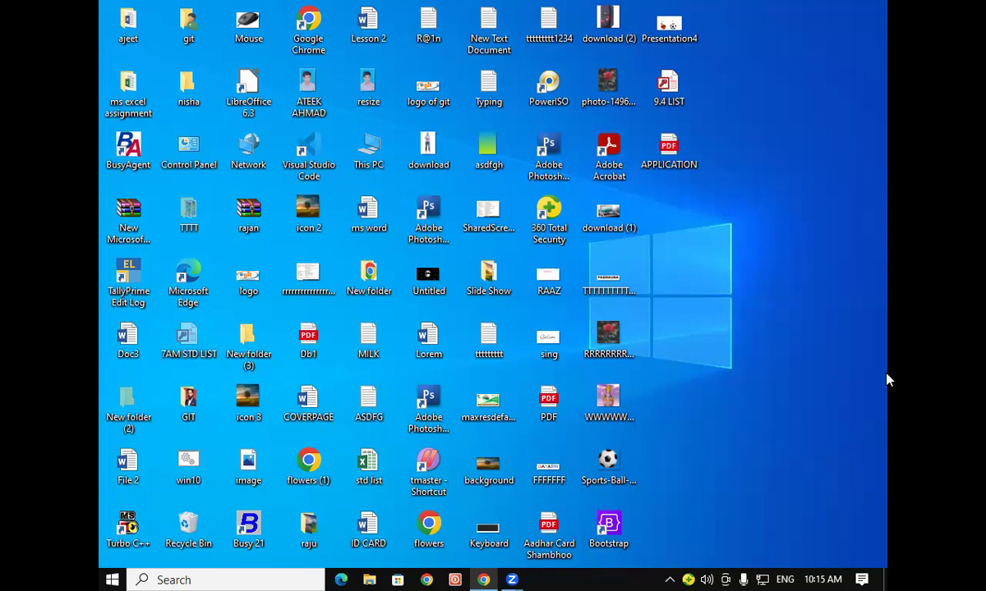
Step: Launch PowerPoint from the Run dialog by typing 'po' and accepting the POWERPNT suggestion
key("super+r")
type("po")
key("Down")
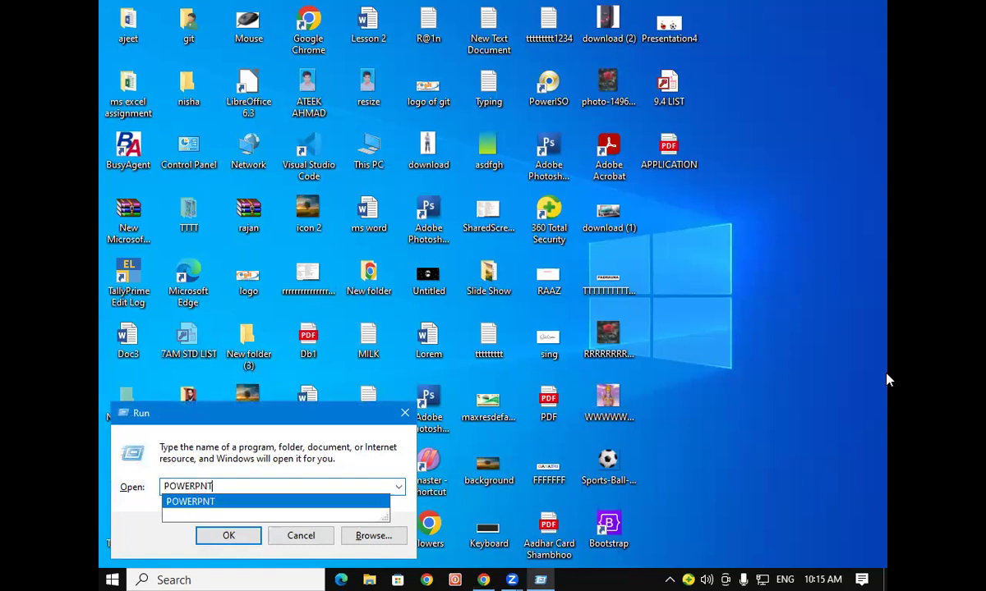
key("Return")
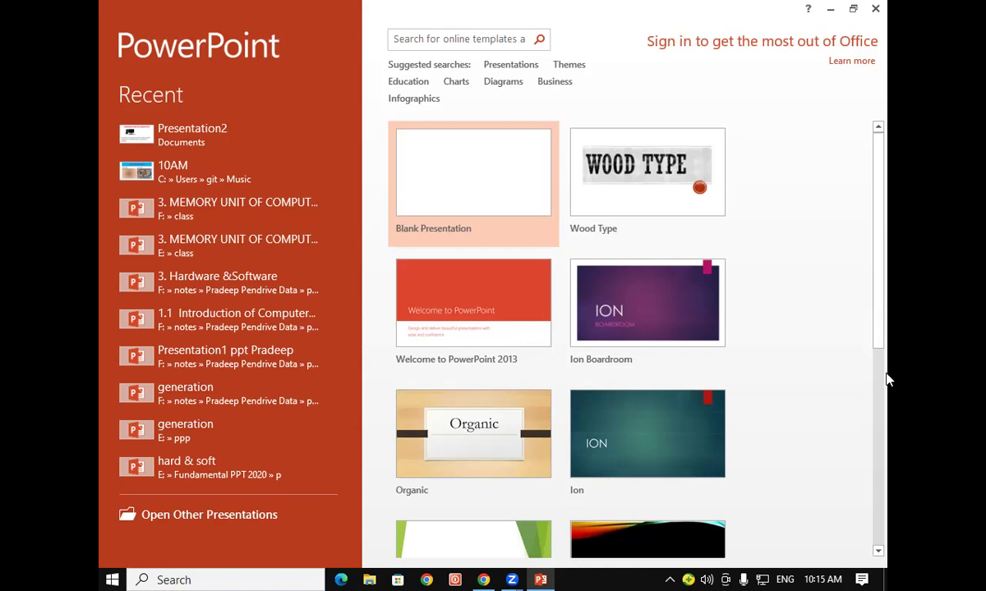
Step: Open the recent 10AM presentation and give slide 2 the Blank layout
left_click(194, 172)
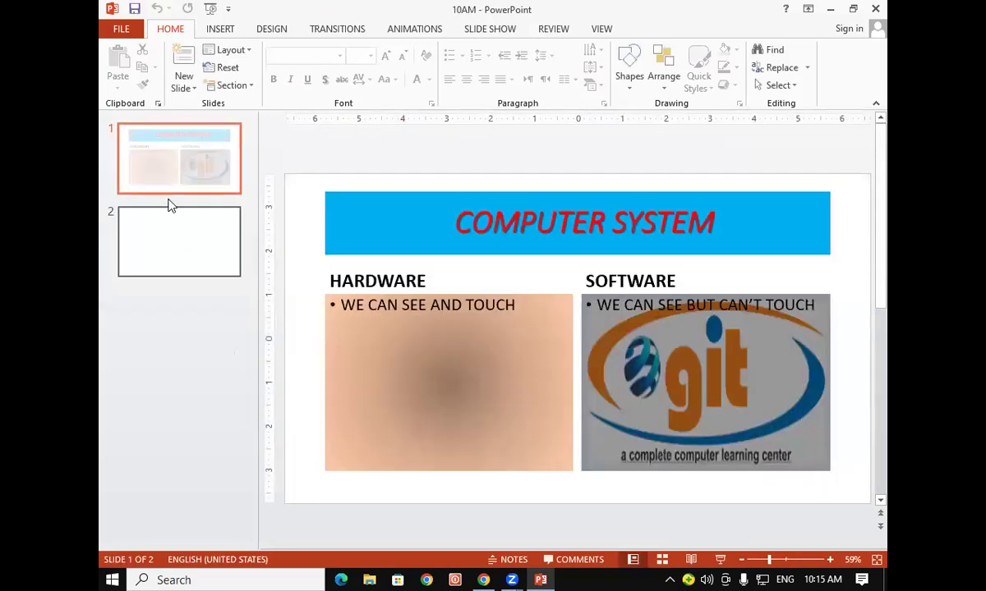
left_click(185, 258)
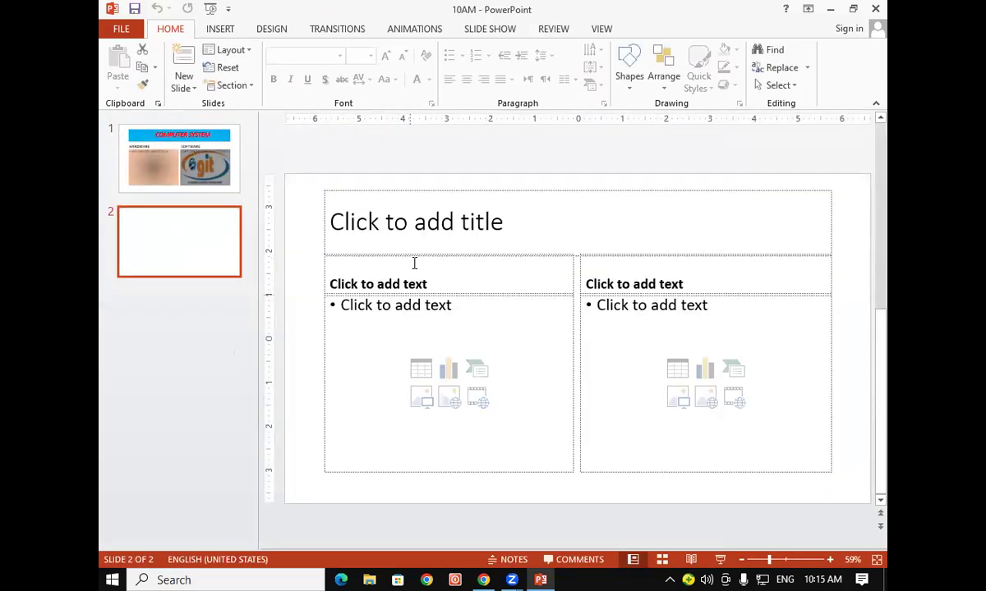
left_click(230, 50)
left_click(249, 251)
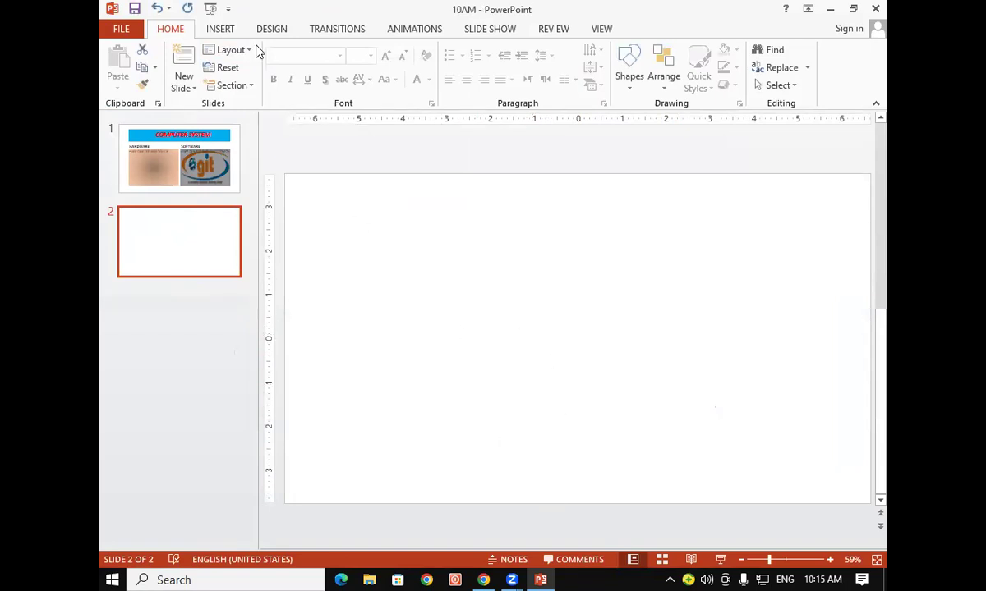
Step: Draw a rounded rectangle near the top centre of slide 2
left_click(220, 29)
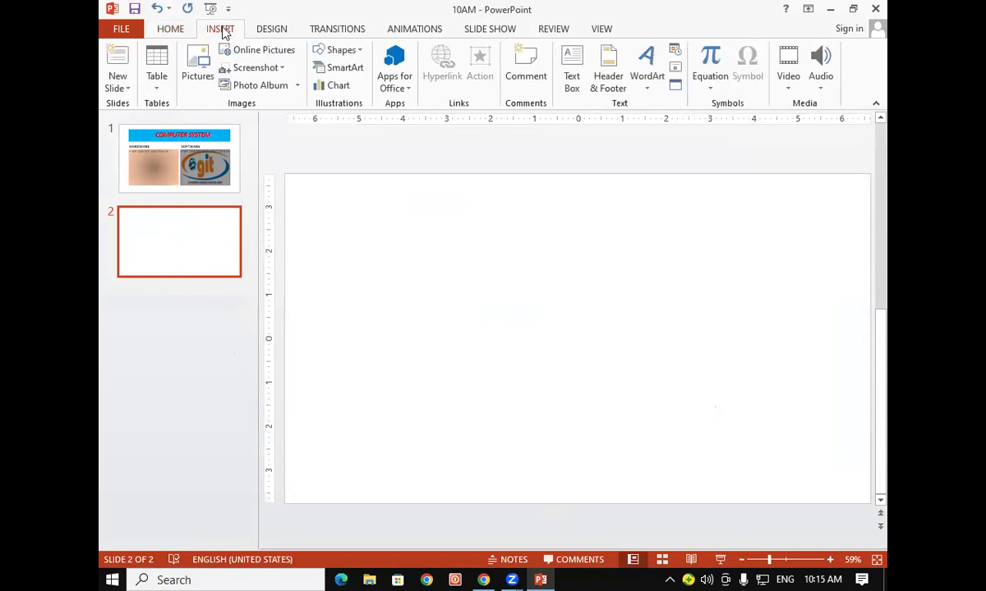
left_click(341, 51)
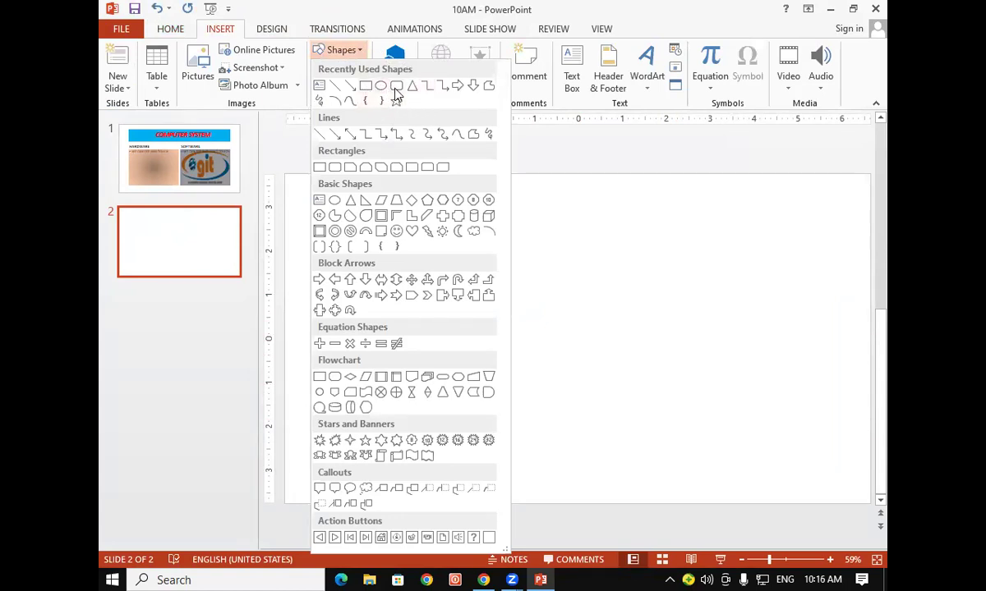
left_click(368, 86)
left_click_drag(498, 174, 613, 227)
left_click_drag(557, 203, 558, 218)
left_click(657, 237)
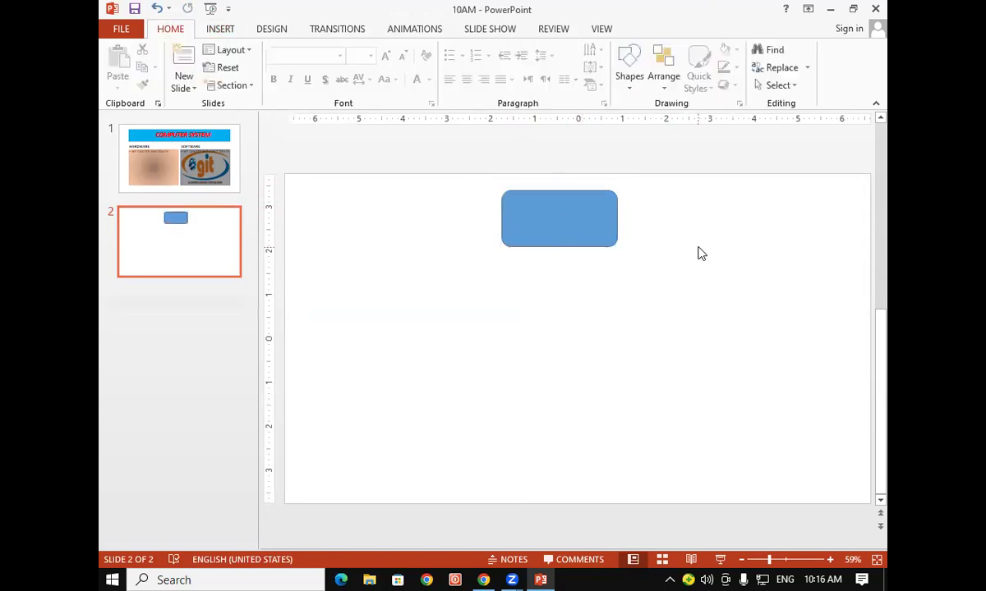
Step: Draw a down arrow below the rounded rectangle
left_click(221, 29)
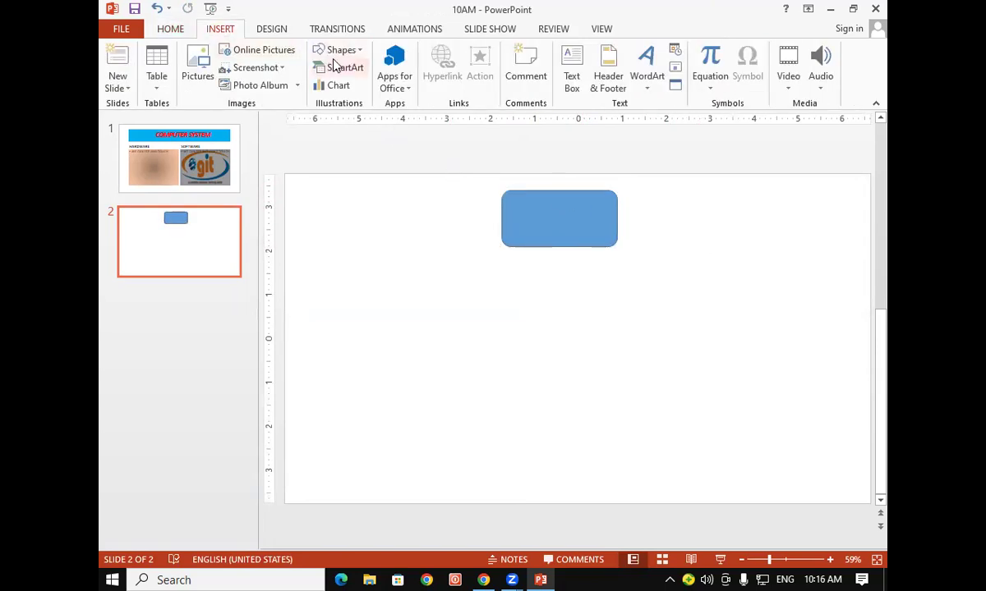
left_click(336, 50)
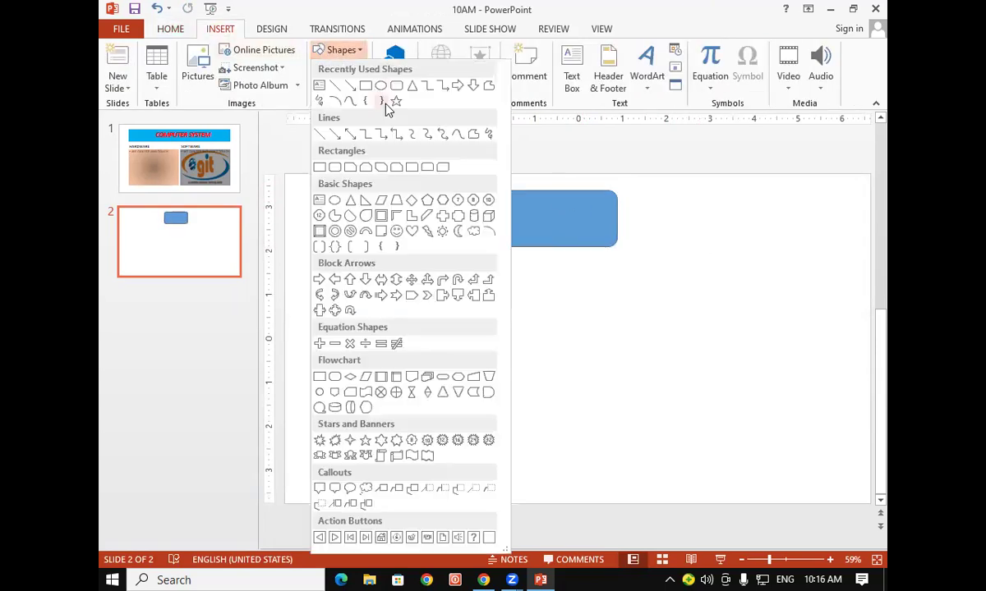
left_click(474, 92)
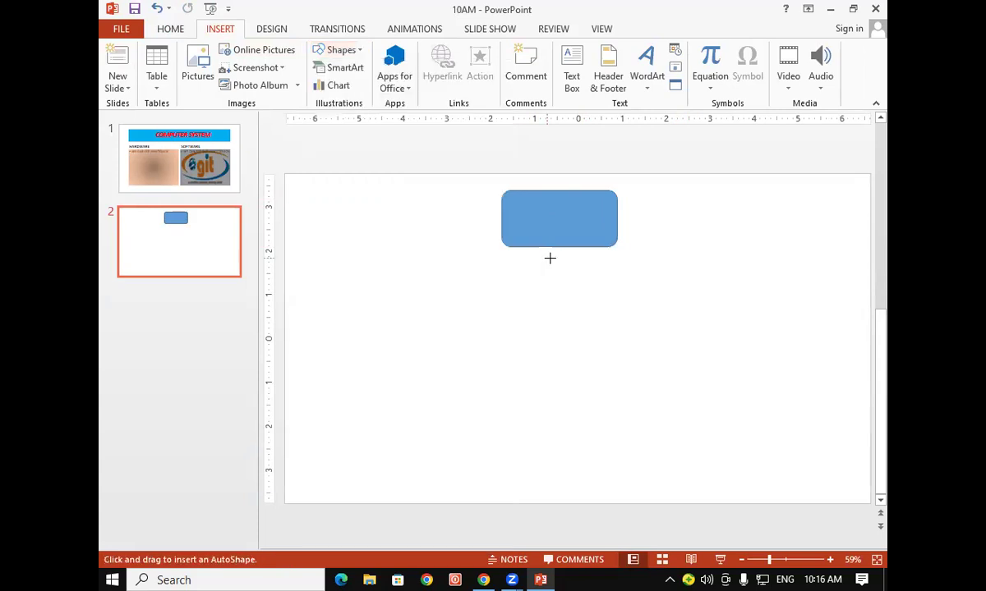
left_click_drag(550, 258, 572, 302)
left_click(623, 295)
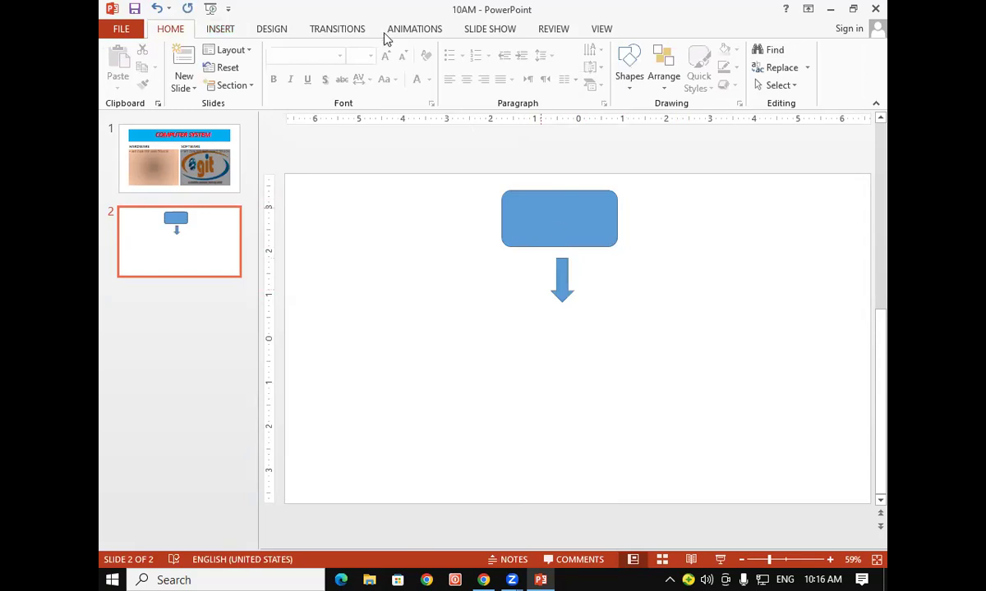
Step: Choose the plain Rectangle shape from the Insert shapes gallery
left_click(221, 29)
left_click(337, 51)
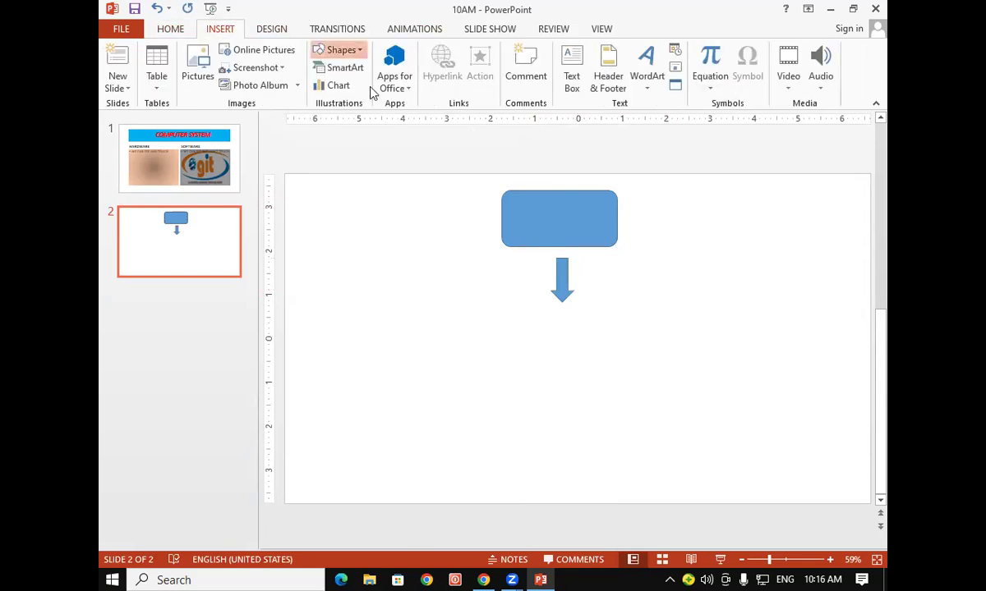
left_click(366, 85)
Step: Draw a long thin bar, about 0.26 inches tall, under the arrow
mouse_move(344, 312)
left_mouse_down()
mouse_move(456, 330)
mouse_move(797, 341)
left_mouse_up()
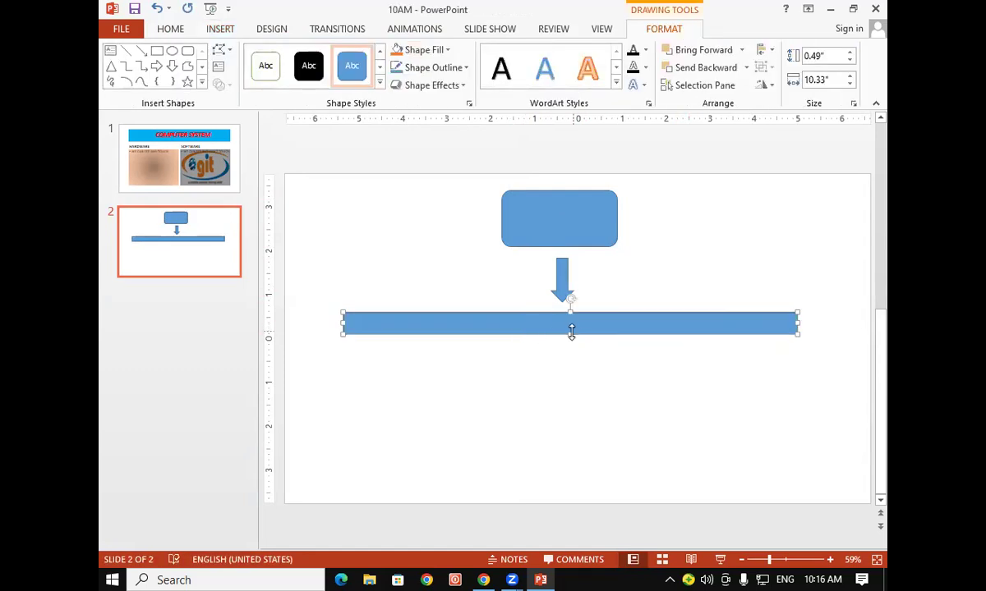
left_click_drag(569, 332, 567, 325)
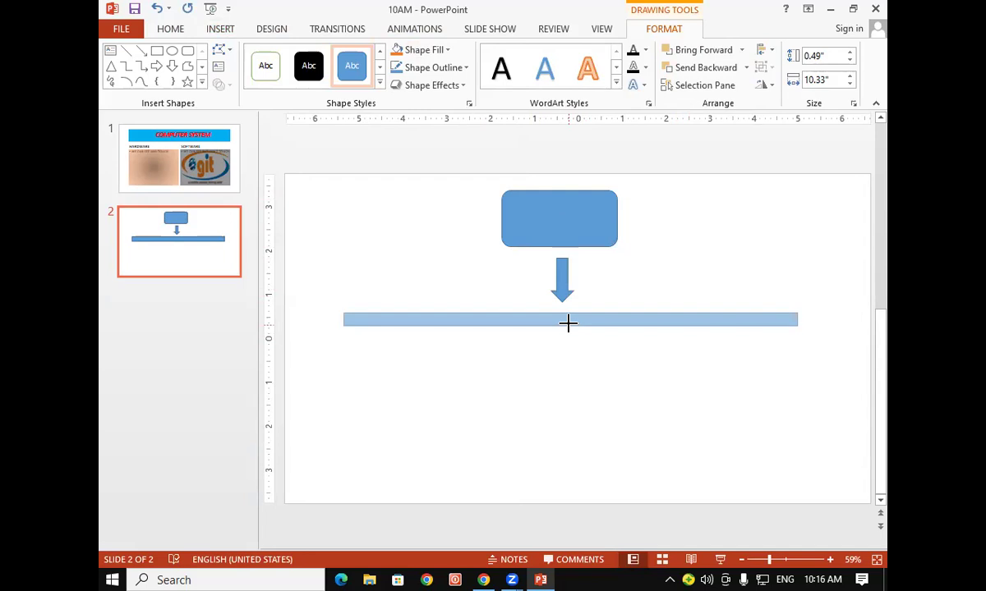
left_click_drag(561, 320, 555, 328)
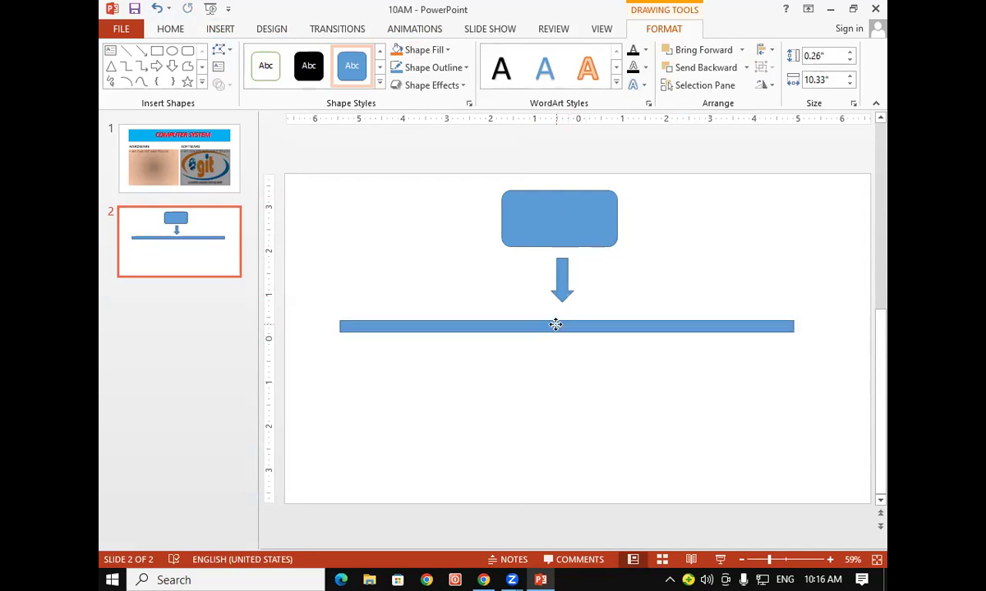
Step: Nudge the down arrow into line beneath the rounded rectangle
left_click_drag(562, 285, 566, 285)
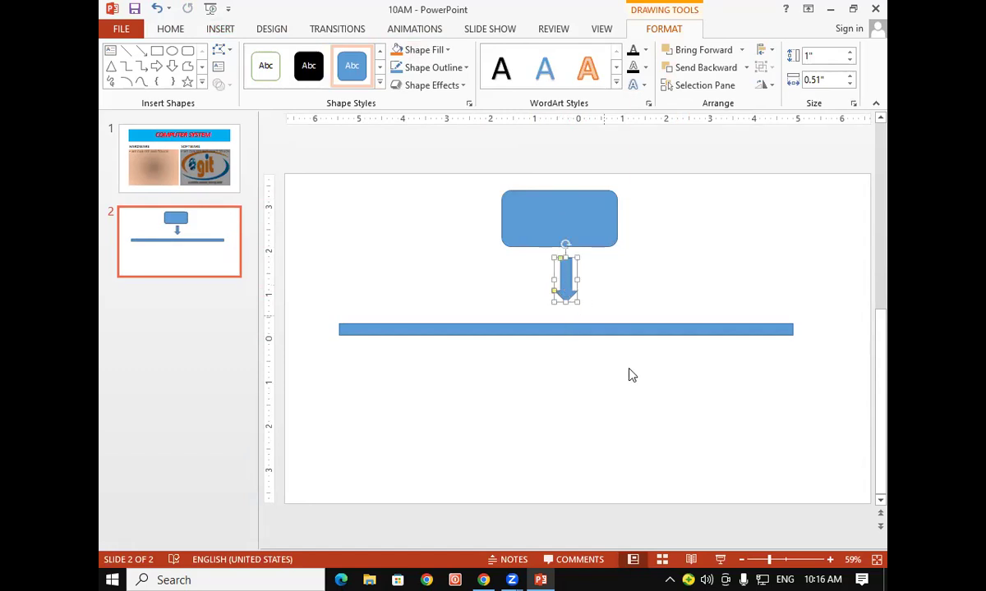
left_click(629, 374)
left_click(564, 278)
key("Right")
key("Right")
key("Down")
key("Down")
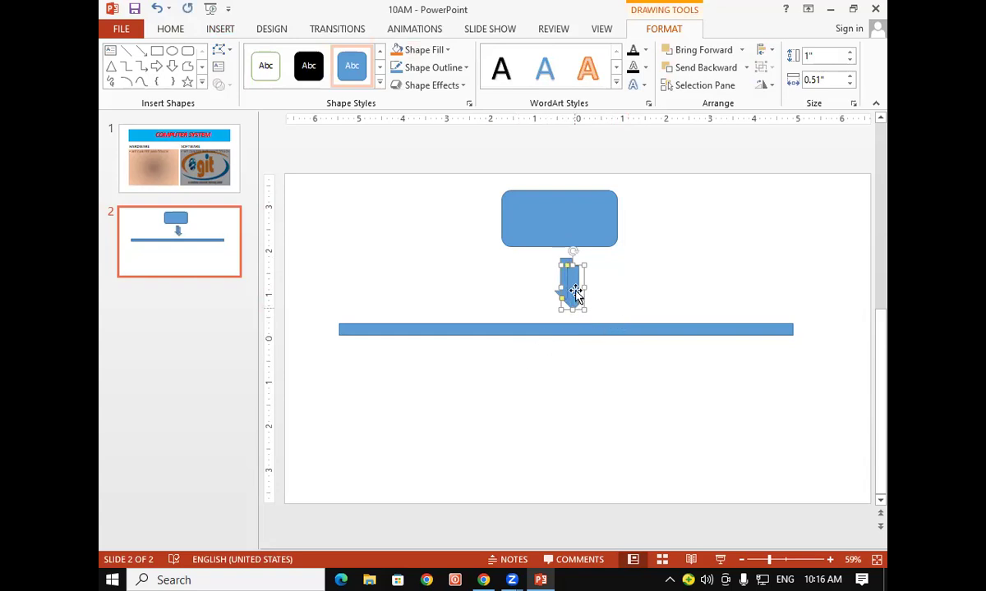
Step: Place copies of the down arrow under the bar's left, centre and right
left_click_drag(570, 283, 354, 384)
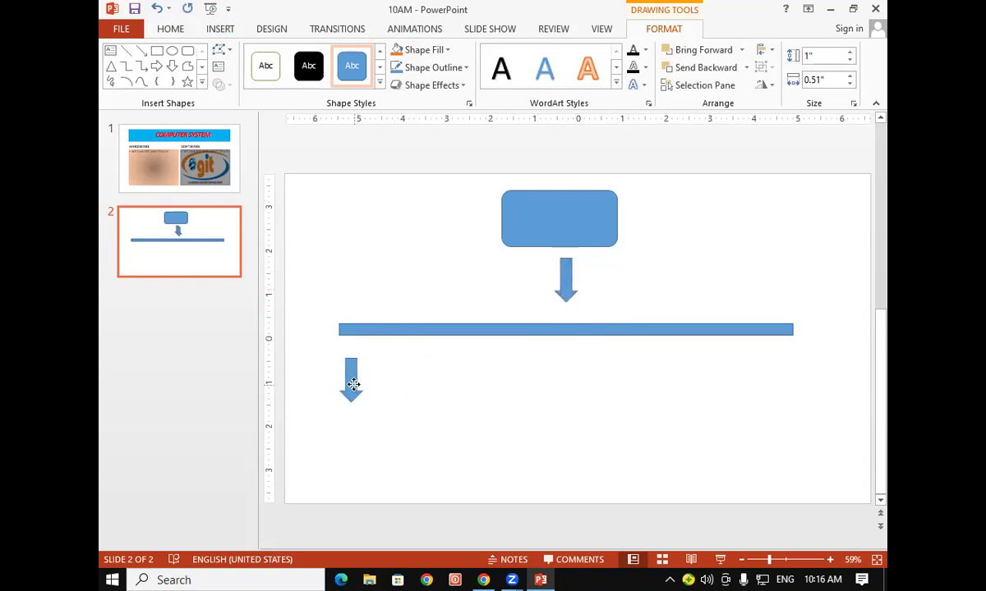
mouse_move(353, 385)
left_mouse_down()
mouse_move(308, 485)
mouse_move(472, 470)
left_mouse_up()
left_click_drag(569, 421, 716, 384)
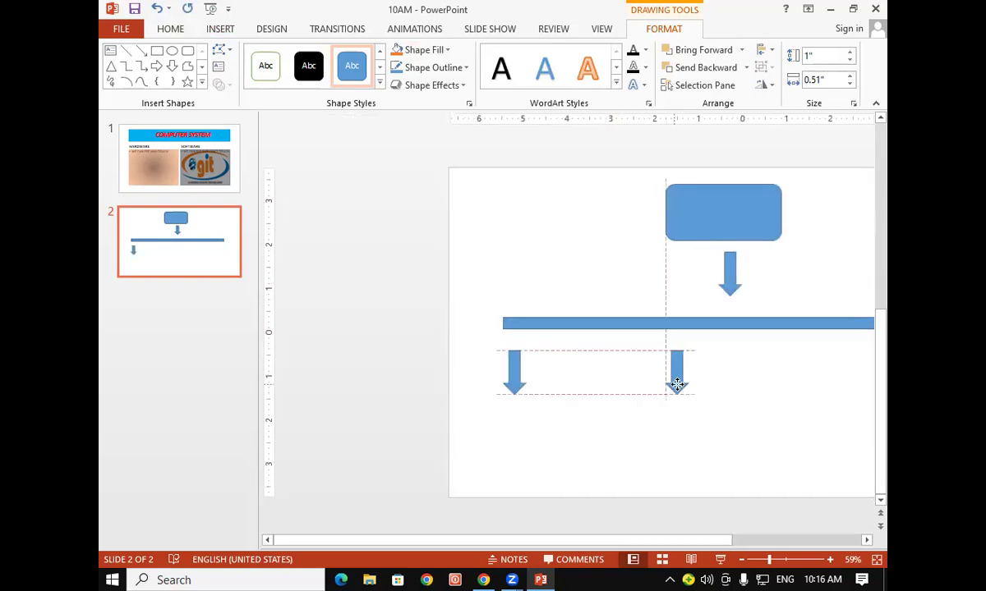
left_click_drag(715, 384, 741, 384)
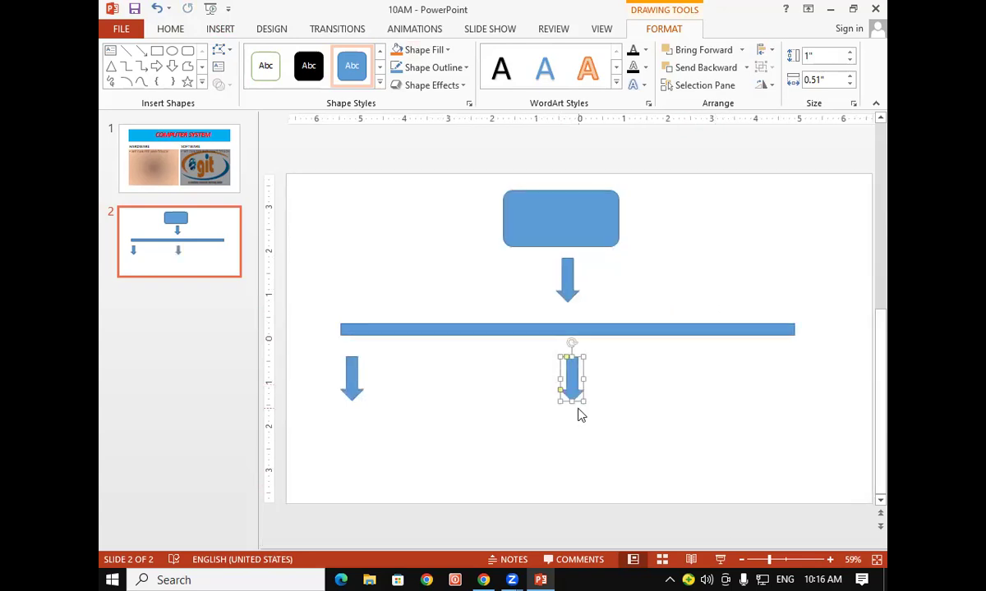
key("ctrl+d")
left_click_drag(795, 372, 785, 371)
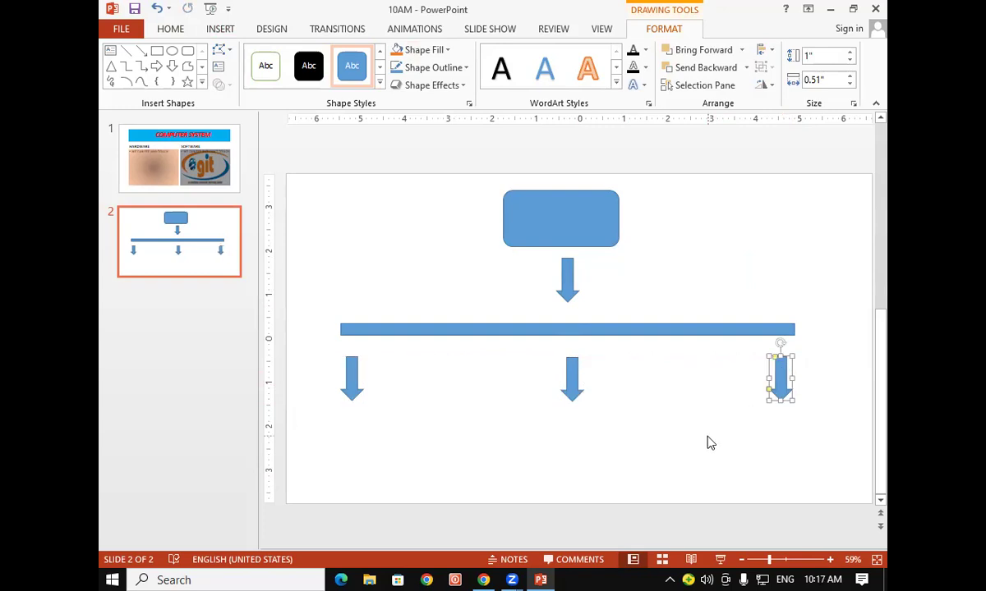
left_click(708, 439)
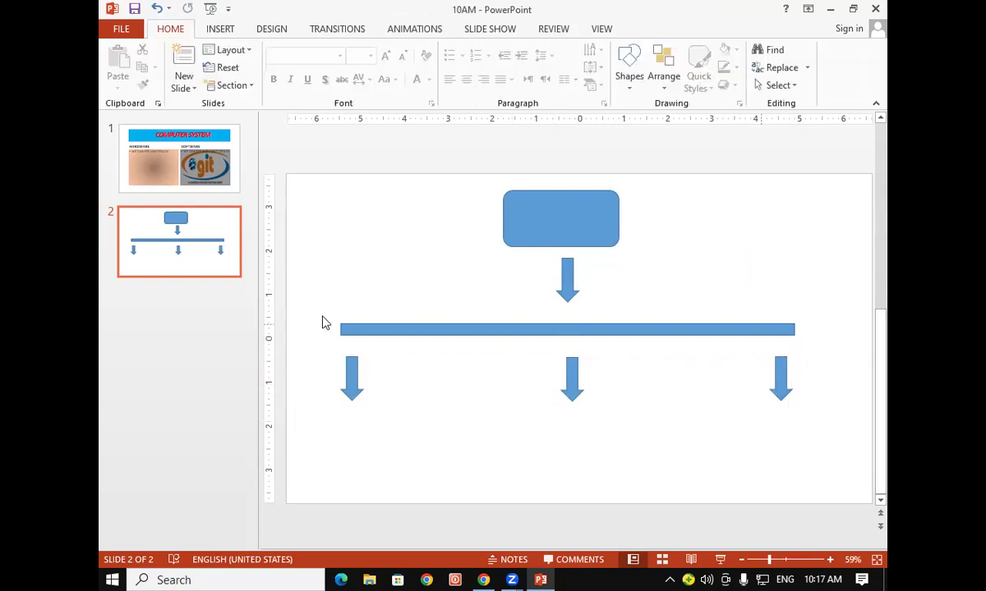
Step: Copy the rounded rectangle beneath the lower arrows, then centre the top box on the slide
left_click(552, 227)
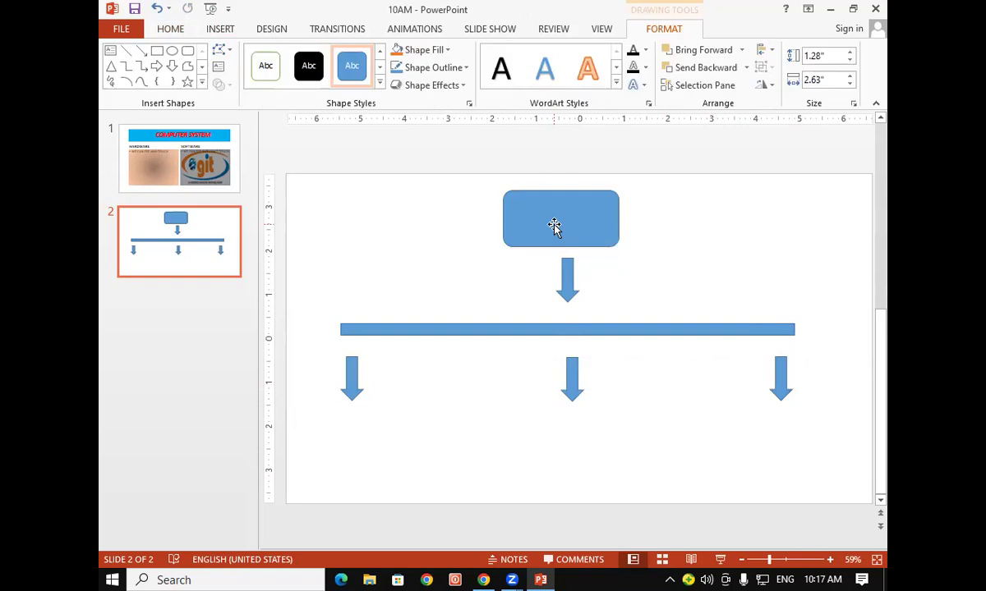
left_click_drag(552, 227, 348, 450)
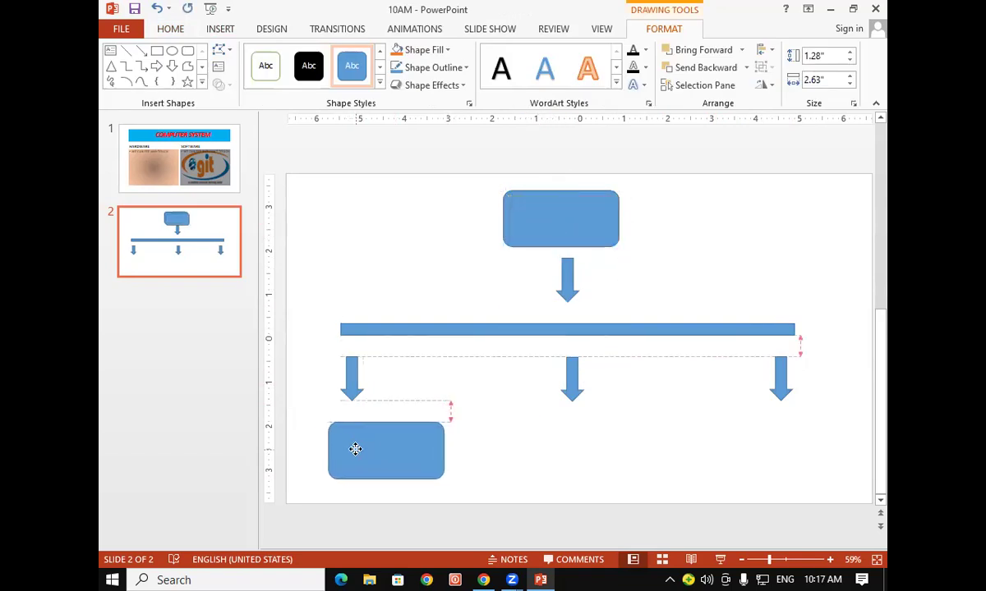
mouse_move(347, 450)
left_mouse_down()
mouse_move(332, 445)
mouse_move(777, 263)
mouse_move(765, 248)
left_mouse_up()
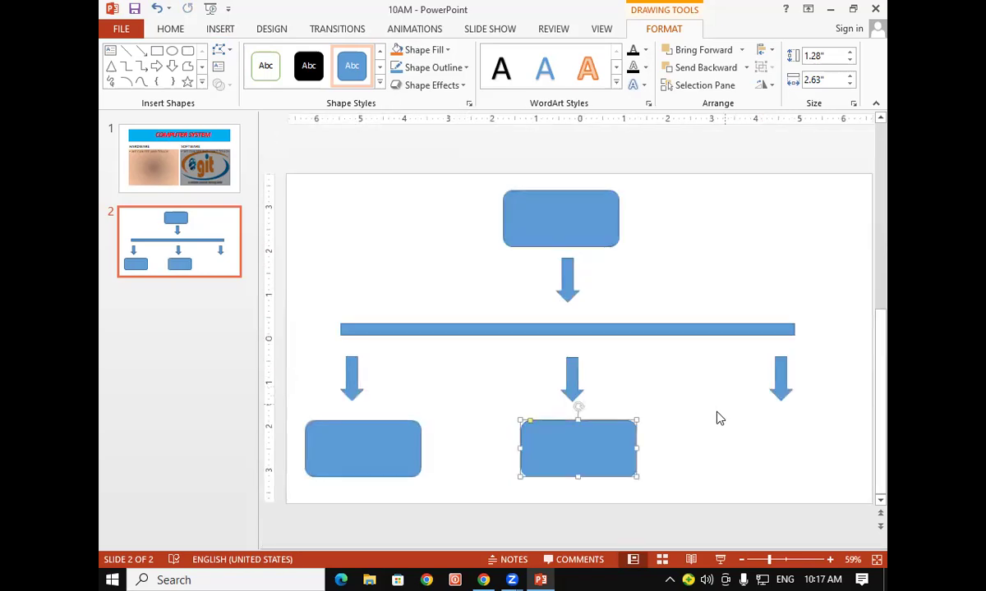
key("ctrl+d")
left_click(763, 246)
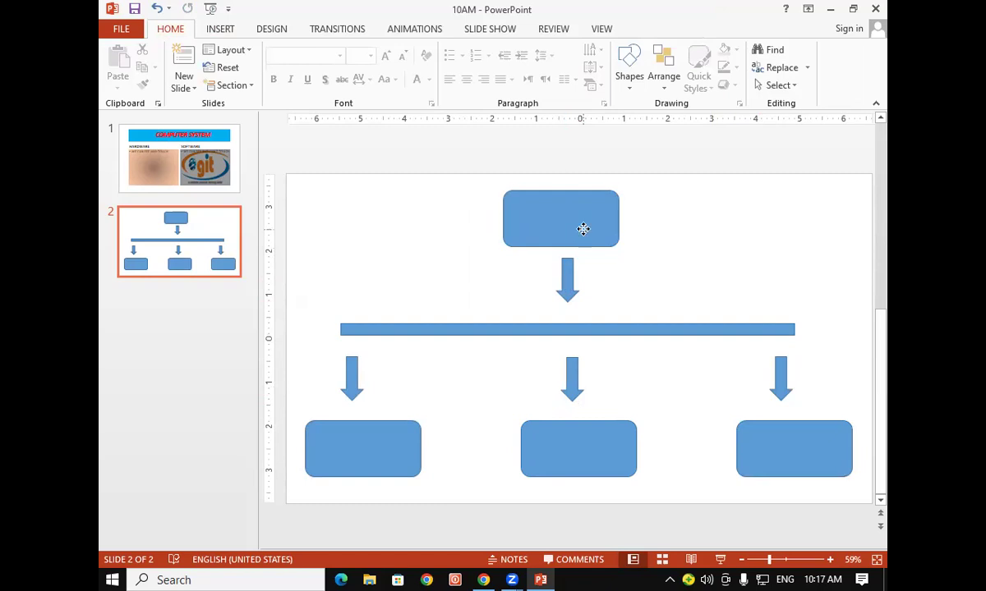
left_click_drag(583, 230, 595, 228)
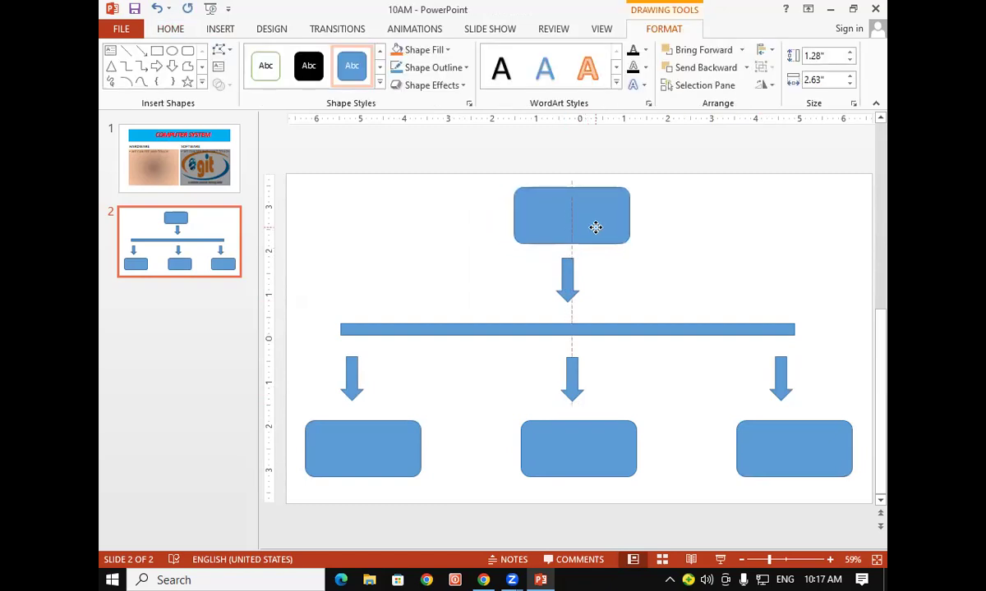
left_click_drag(596, 227, 590, 227)
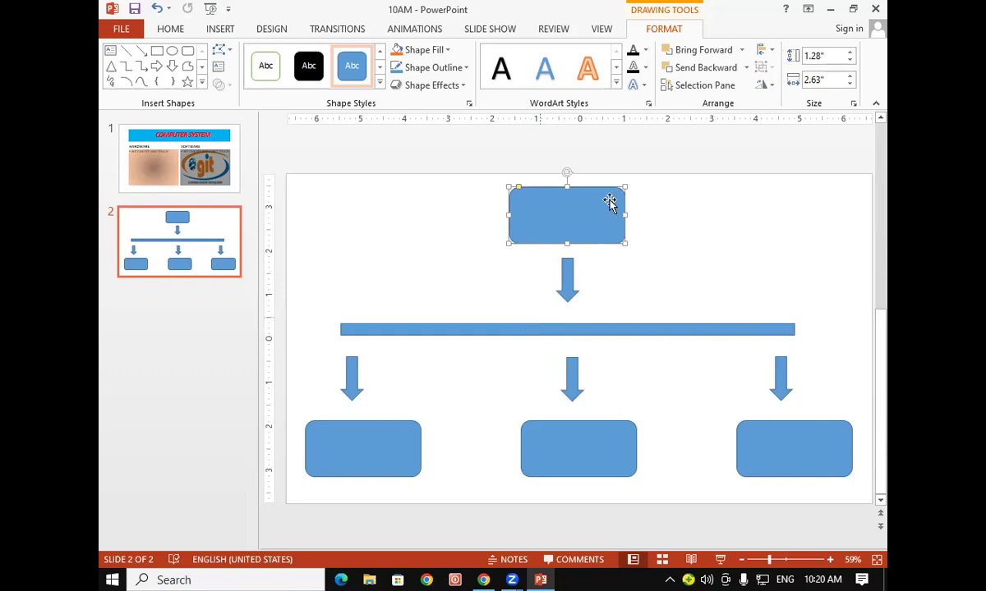
Step: Select the four diagram boxes and apply the light-yellow shape style
left_click(403, 447)
left_click(649, 243)
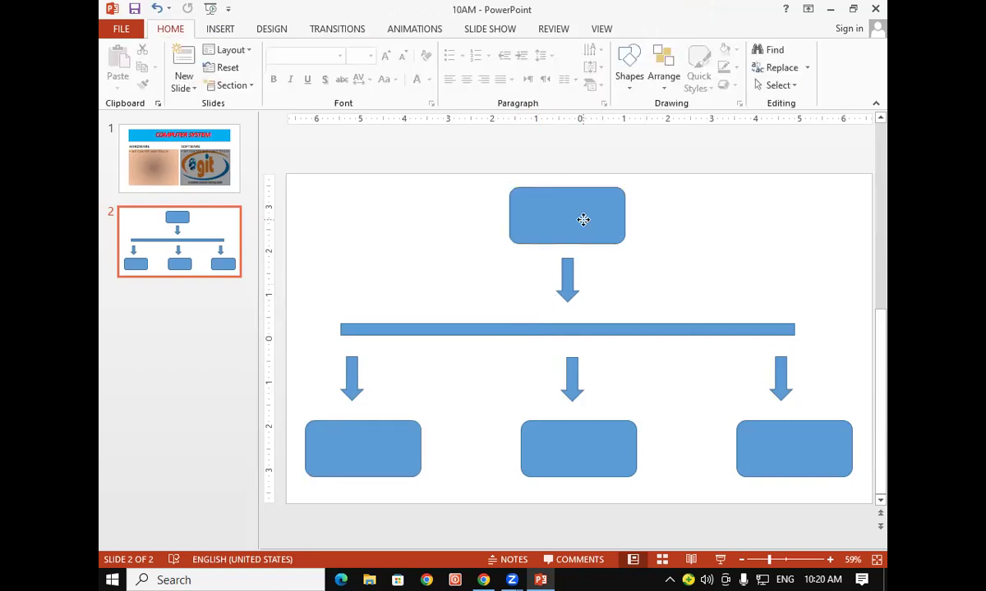
left_click(583, 222)
left_click(395, 423, "shift")
left_click(579, 425, "shift")
left_click(753, 438, "shift")
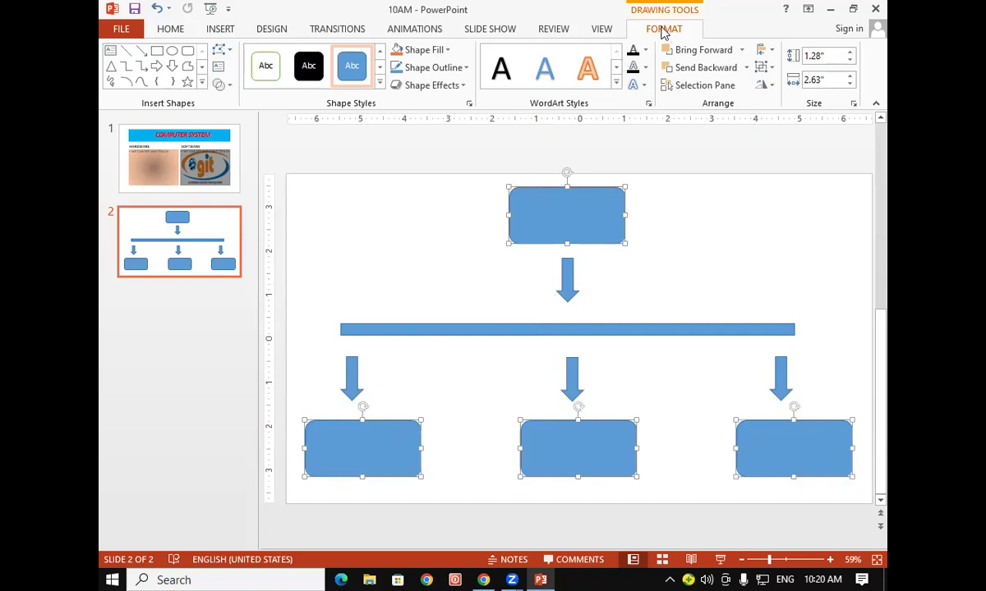
left_click(379, 83)
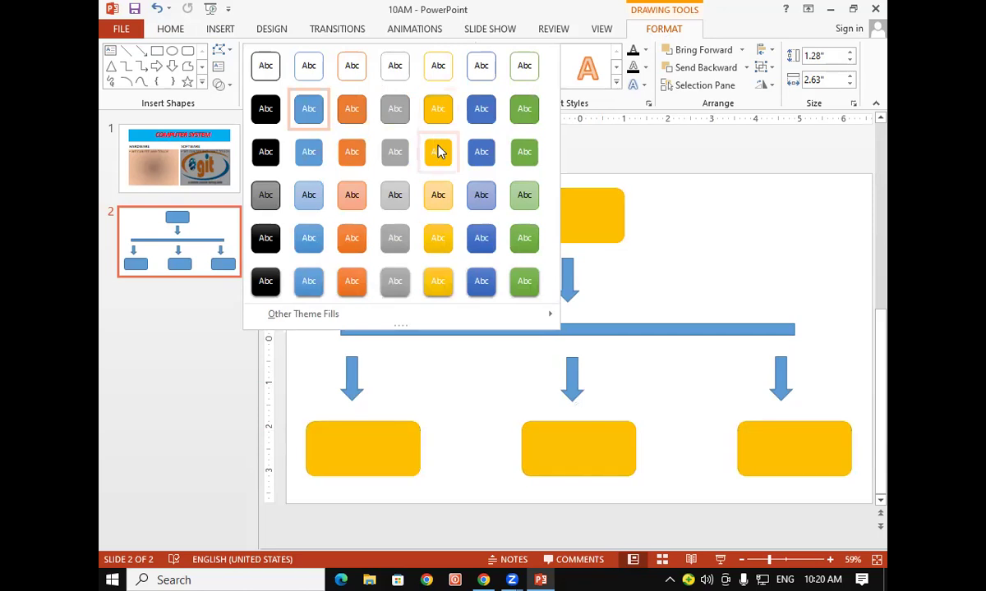
left_click(438, 215)
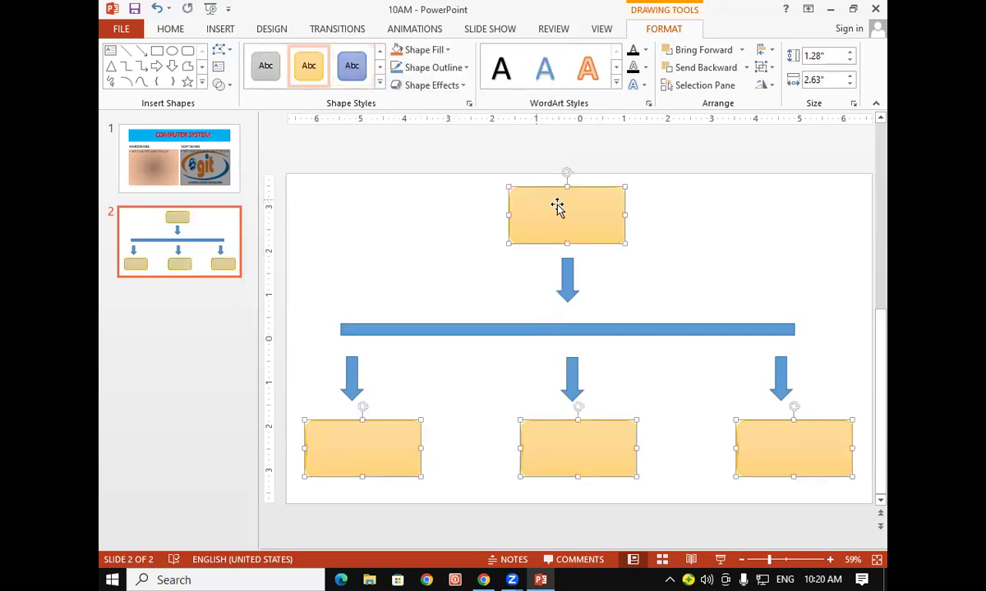
Step: Make the boxes' text bold with a text shadow
left_click(197, 32)
left_click(172, 31)
left_click(274, 79)
left_click(325, 80)
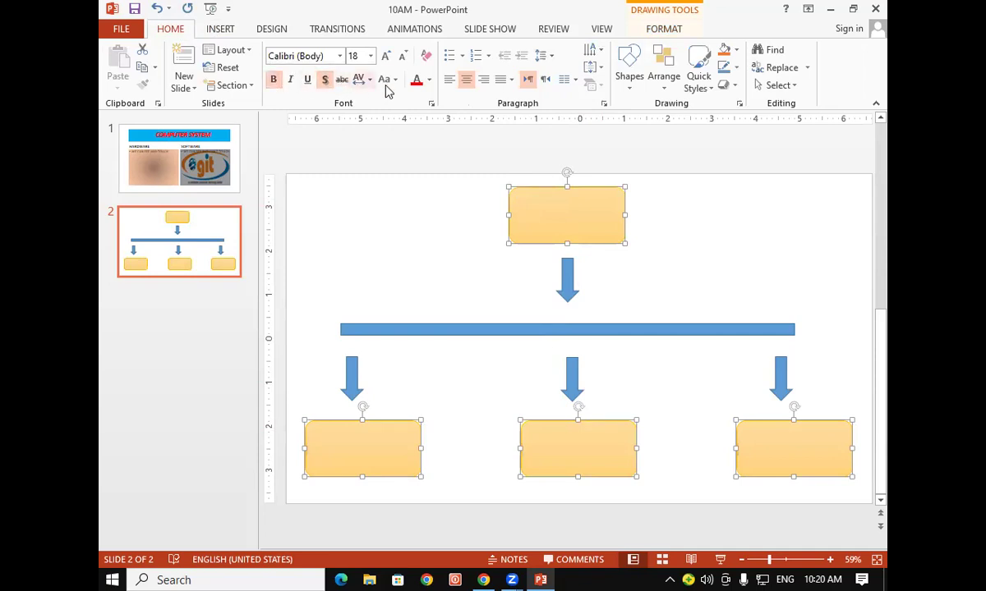
Step: Set the boxes' text colour to black and font size to 24
left_click(429, 79)
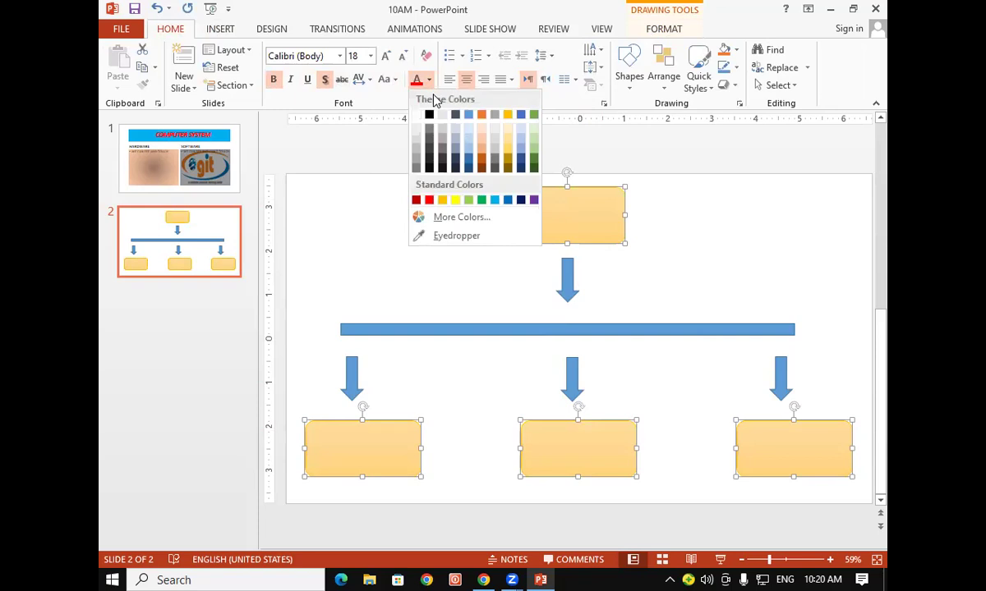
left_click(426, 119)
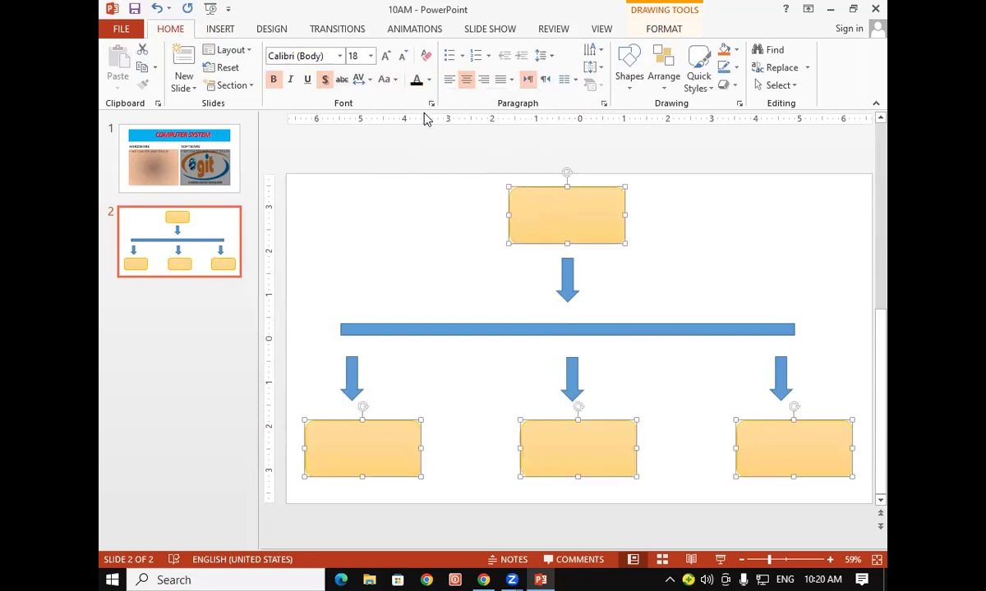
left_click(370, 56)
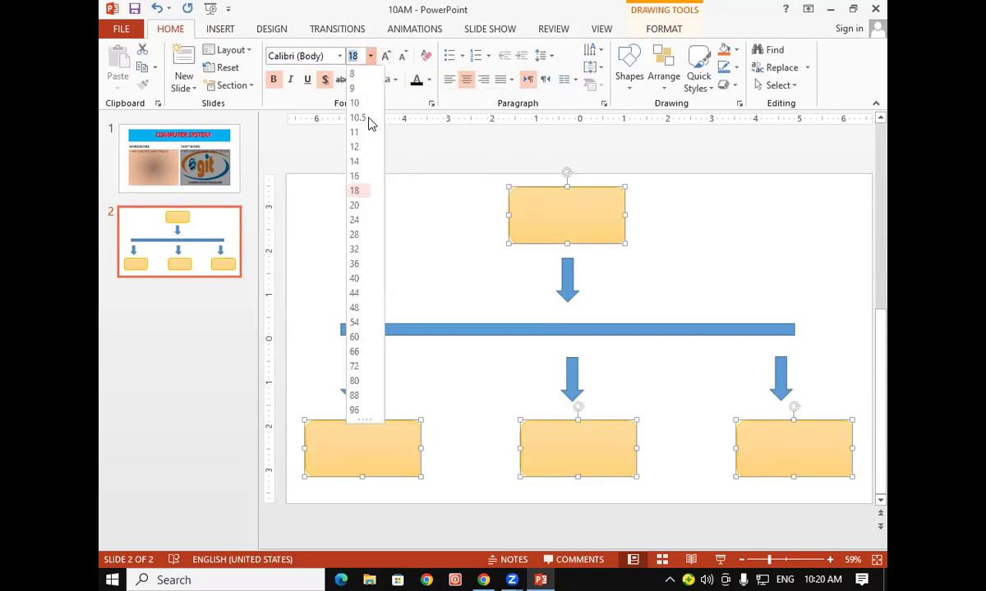
left_click(354, 219)
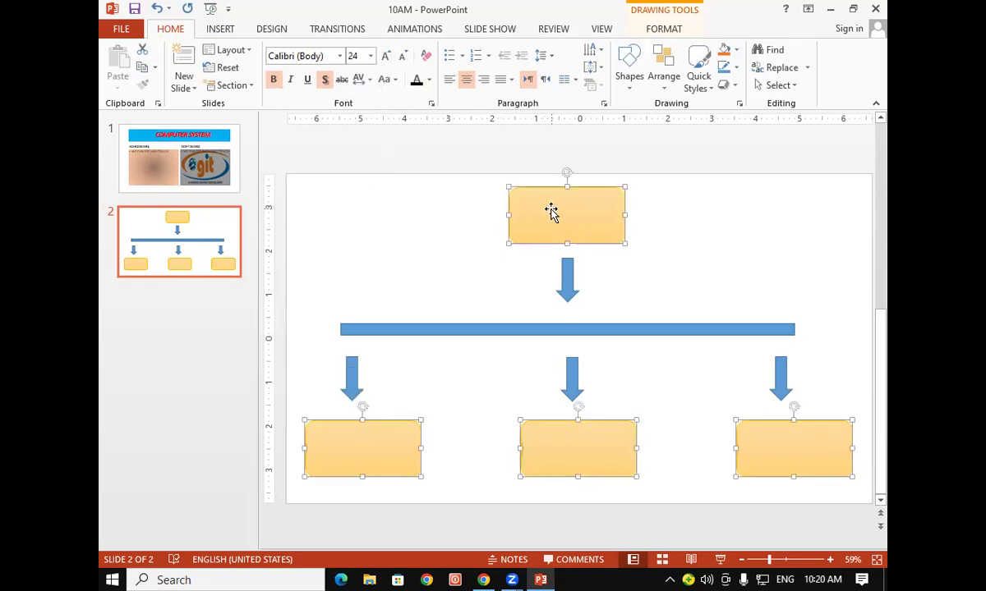
Step: Switch to slide 1 and back, then select the top diagram box
left_click(176, 181)
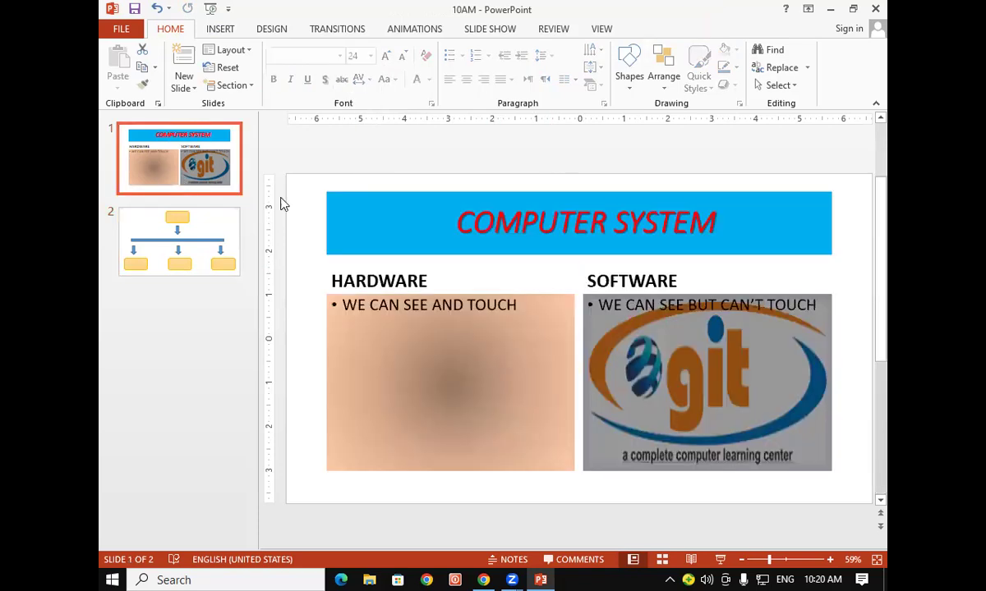
left_click(207, 219)
left_click(585, 216)
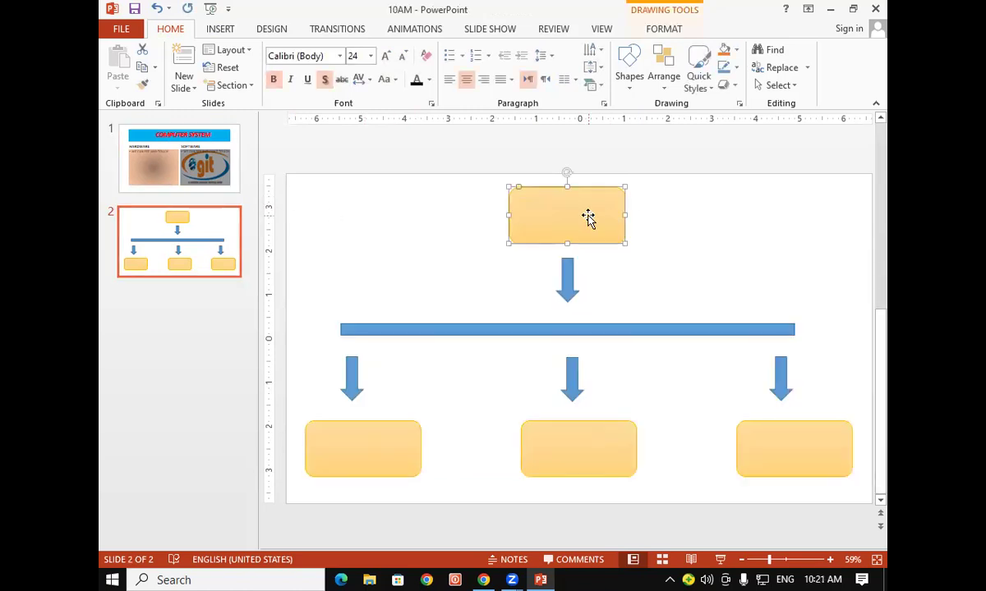
Step: Label the top box PART'S OF CPU
type("CP")
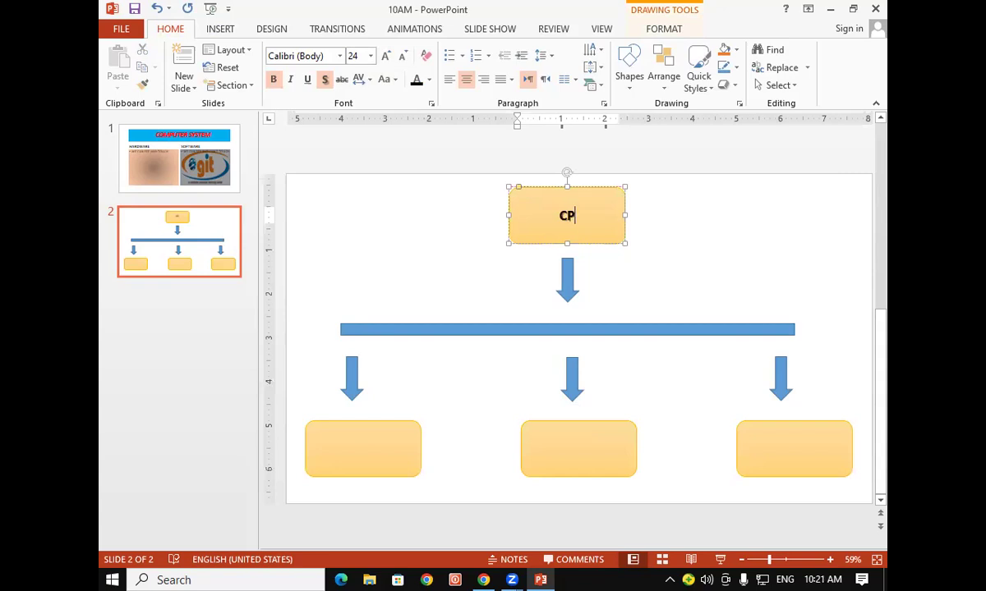
key("BackSpace")
key("BackSpace")
type("PART")
type("'S ")
type("OF ")
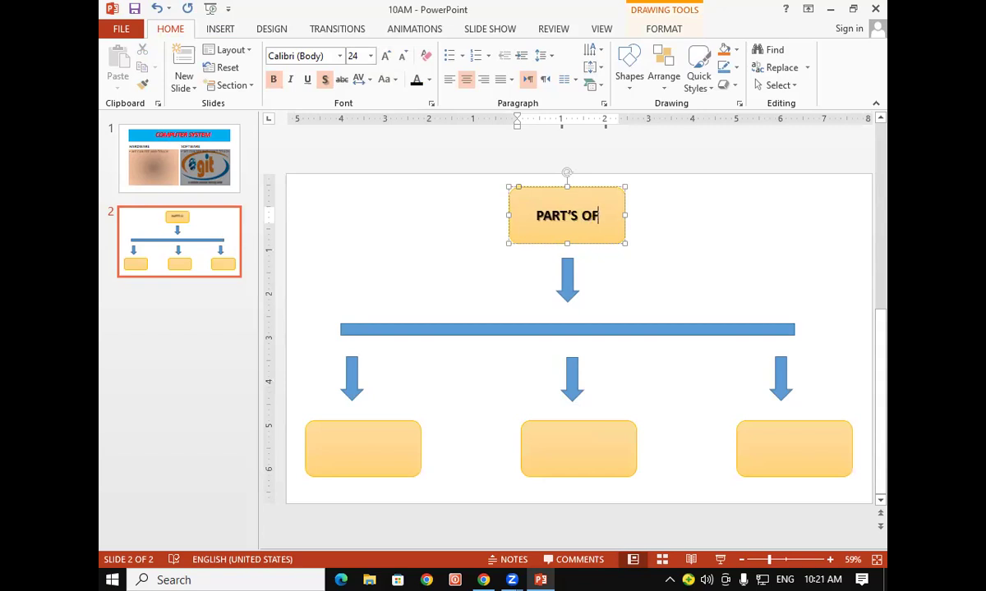
type("CPU")
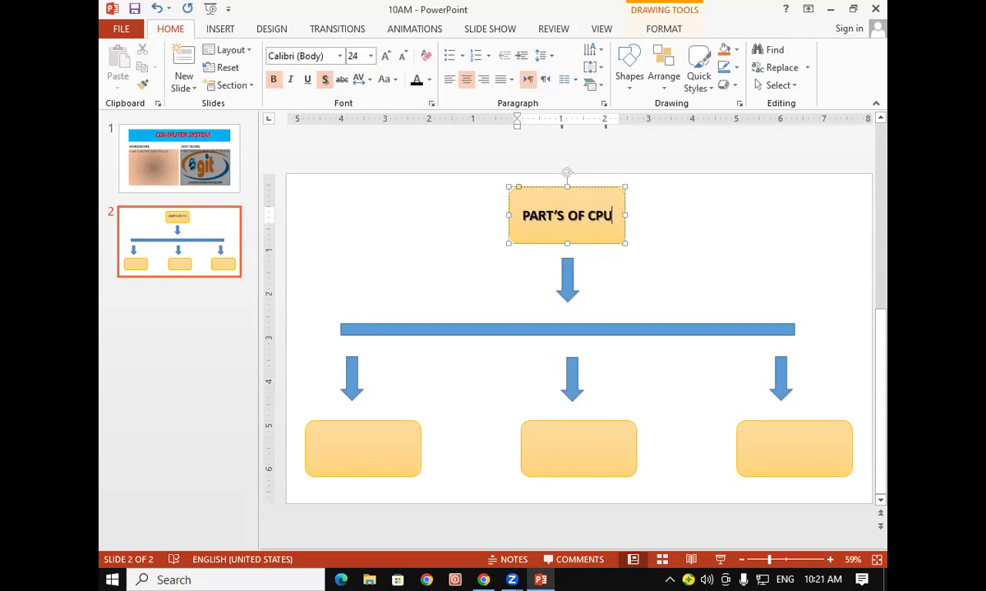
Step: Type ALU, MU and CU into the bottom-left, middle and right boxes
left_click(371, 437)
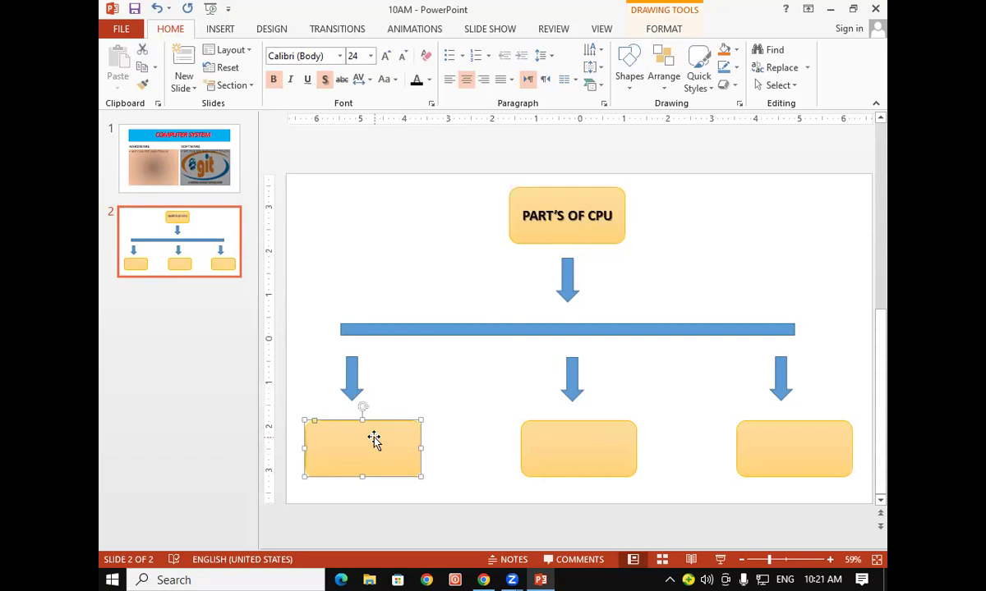
type("ALU")
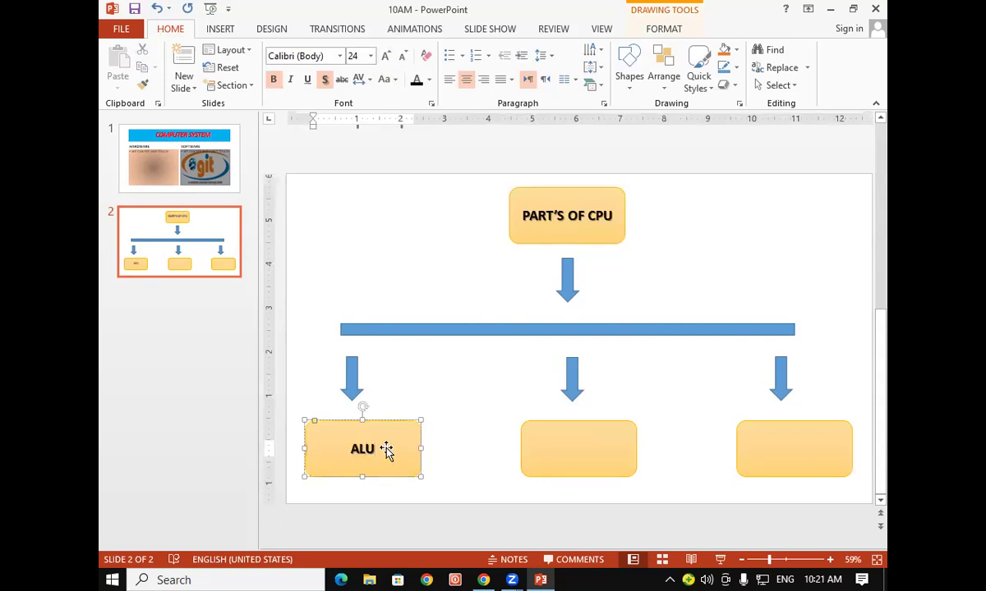
left_click(558, 452)
type("MU")
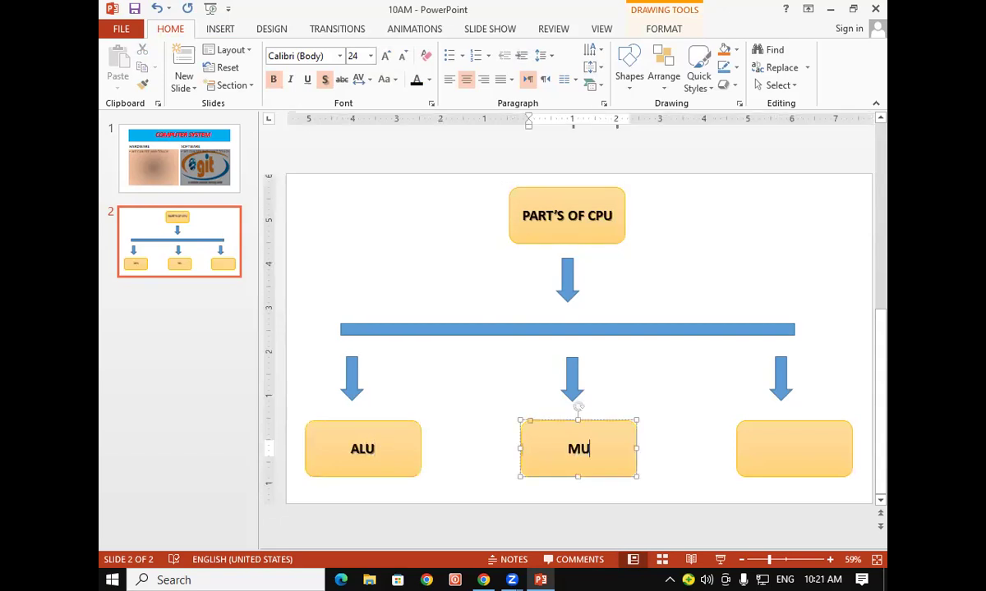
left_click(770, 437)
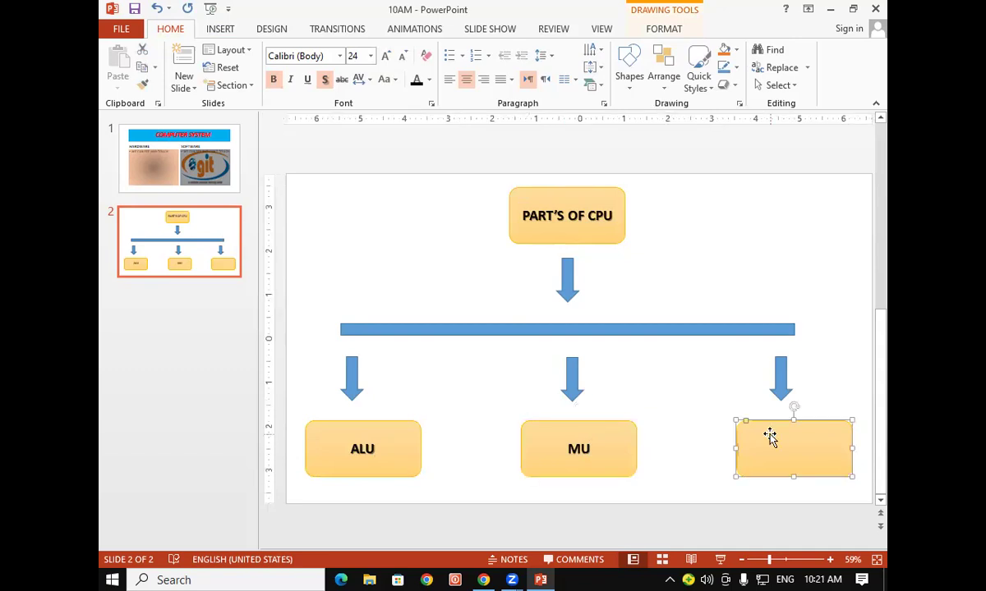
type("CU")
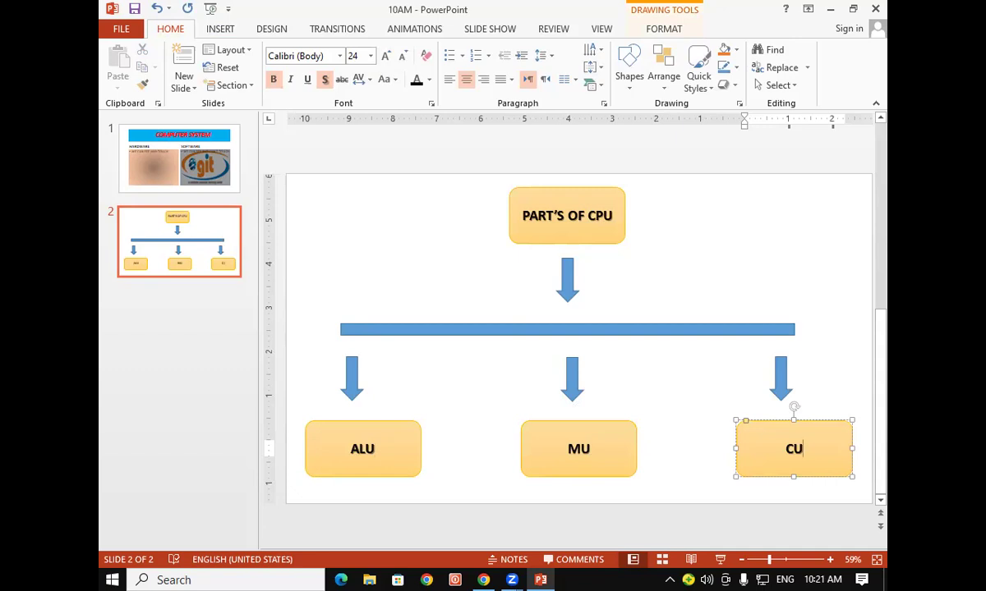
Step: Give three down arrows the first 3-D preset effect and a solid green fill
left_click(351, 382)
left_click(569, 379, "shift")
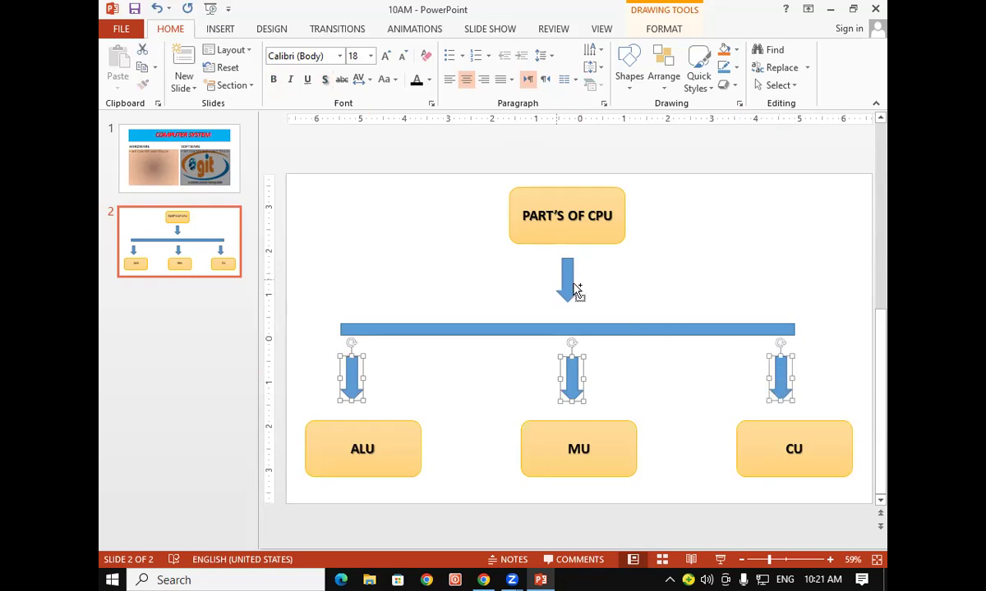
left_click(568, 284, "shift")
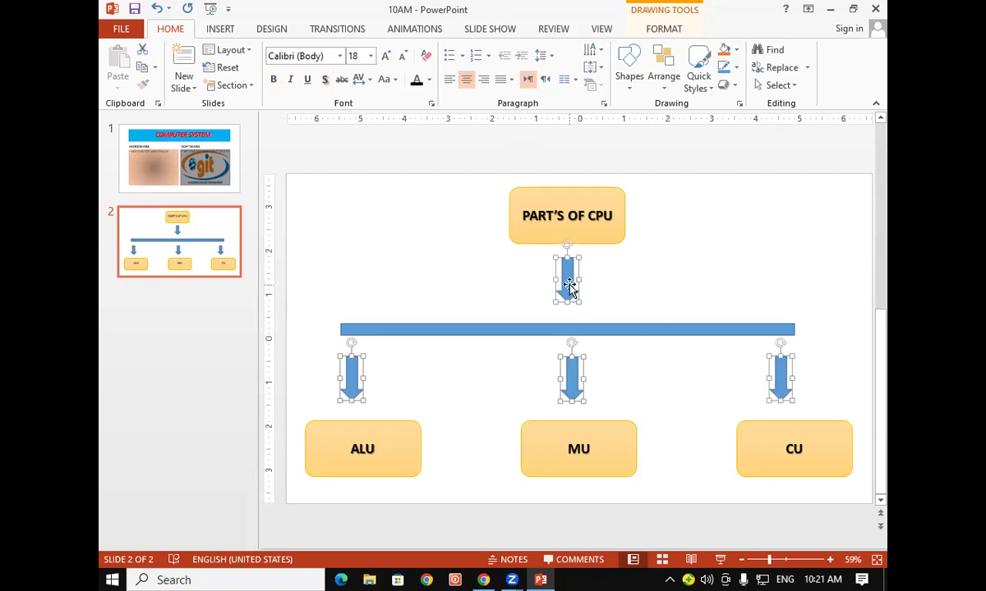
left_click(653, 33)
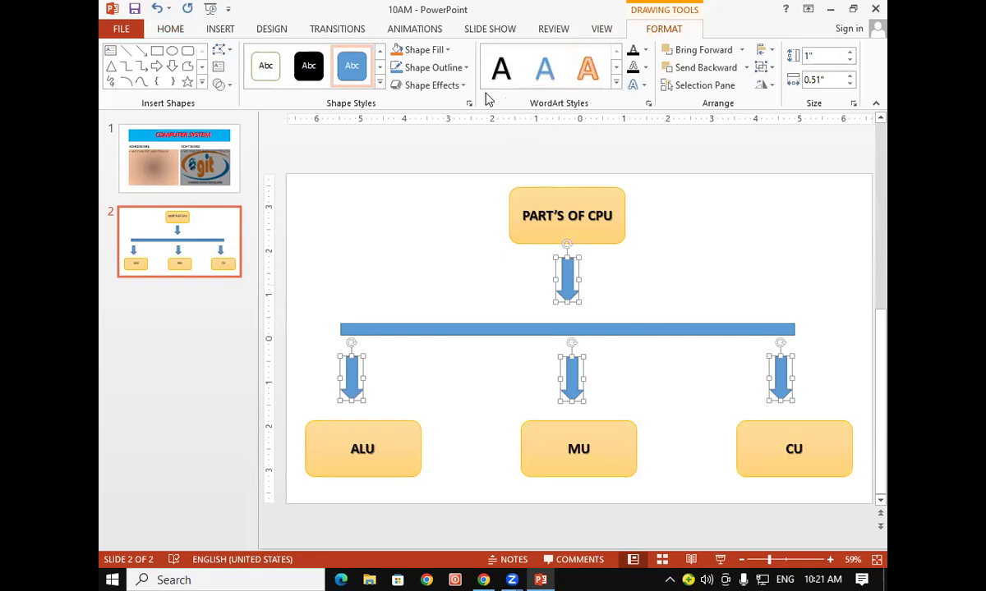
left_click(430, 84)
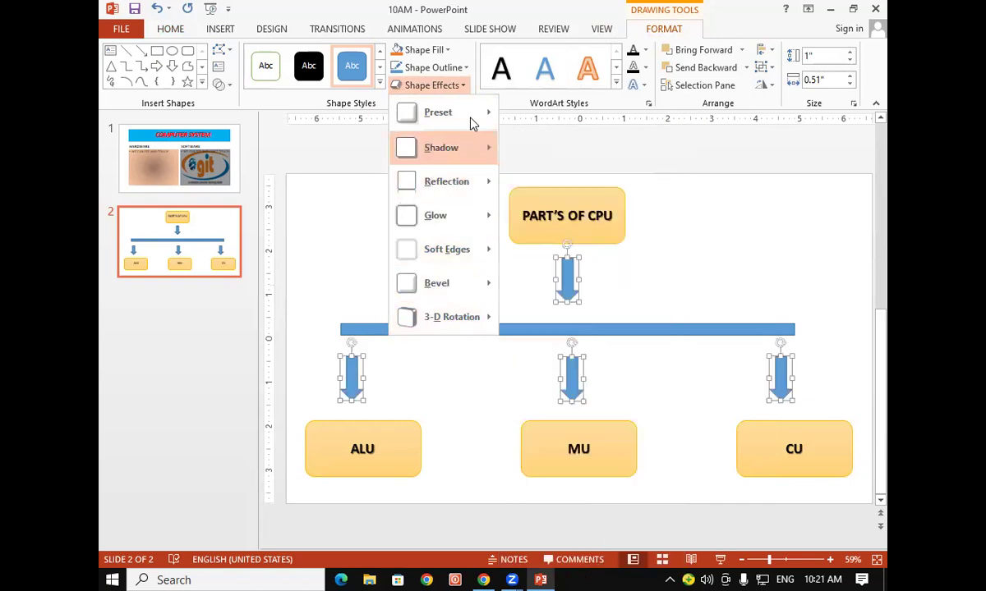
mouse_move(439, 113)
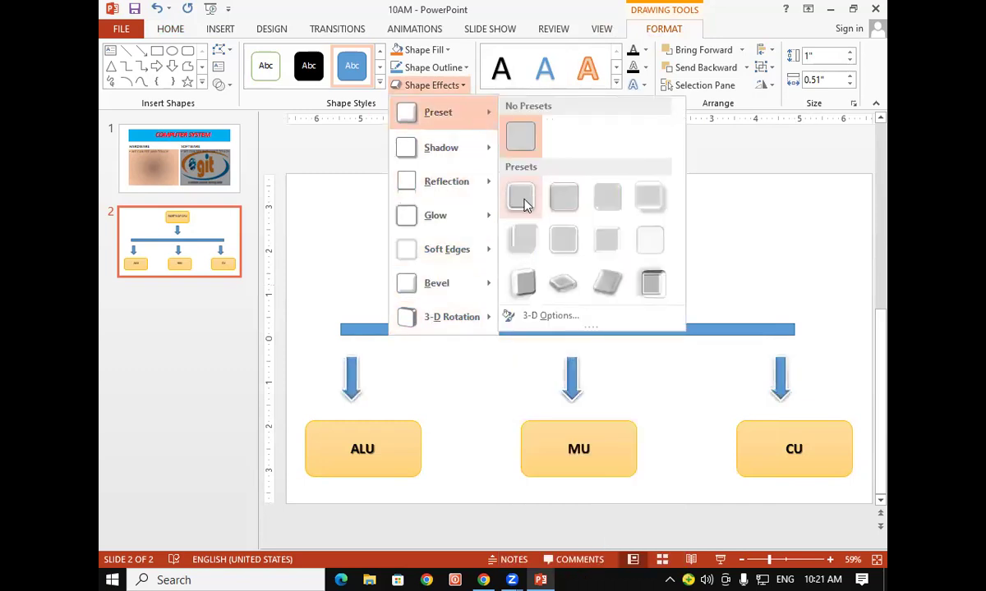
left_click(523, 199)
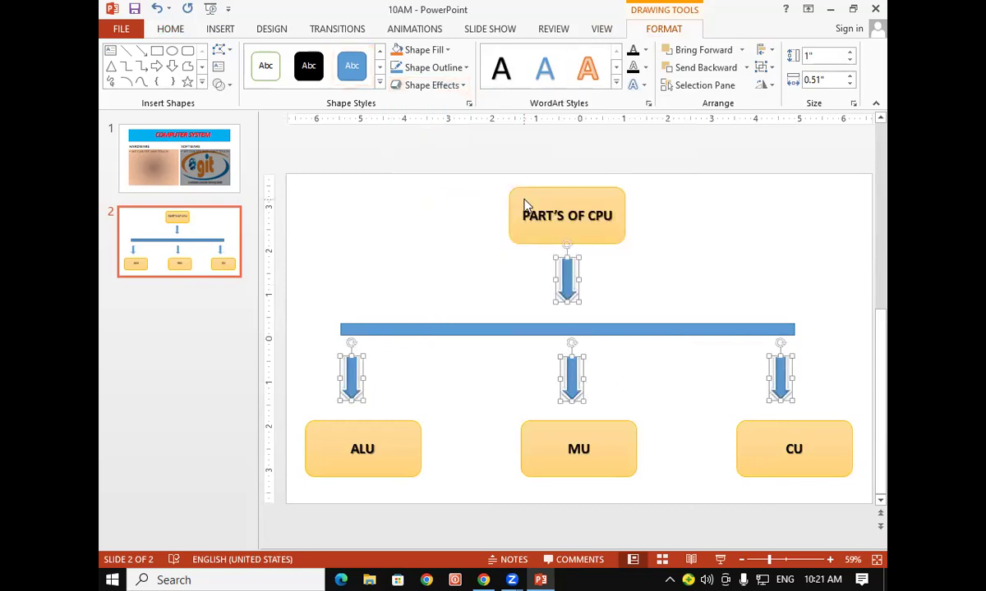
left_click(434, 50)
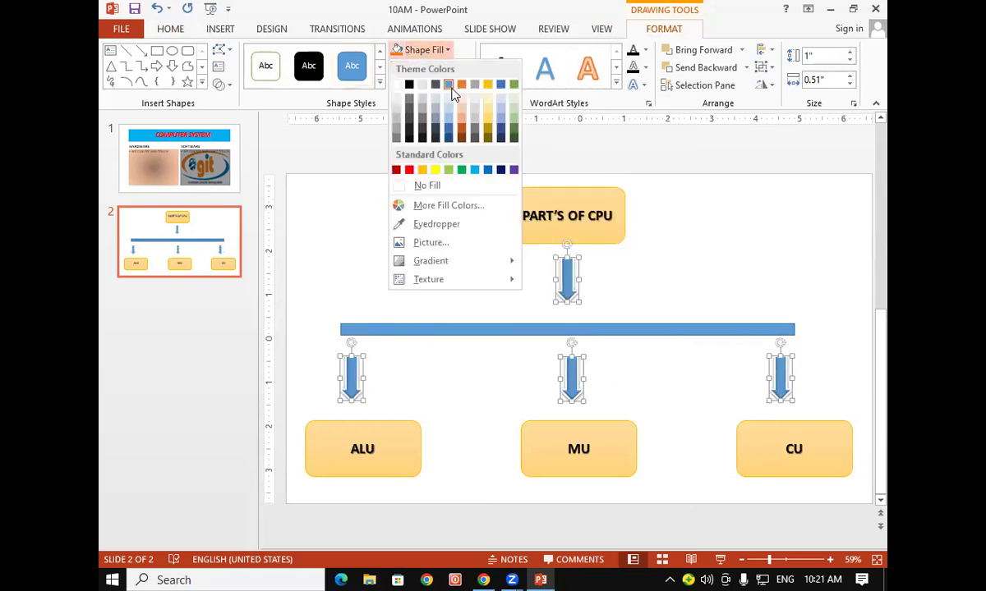
left_click(464, 170)
left_click(740, 269)
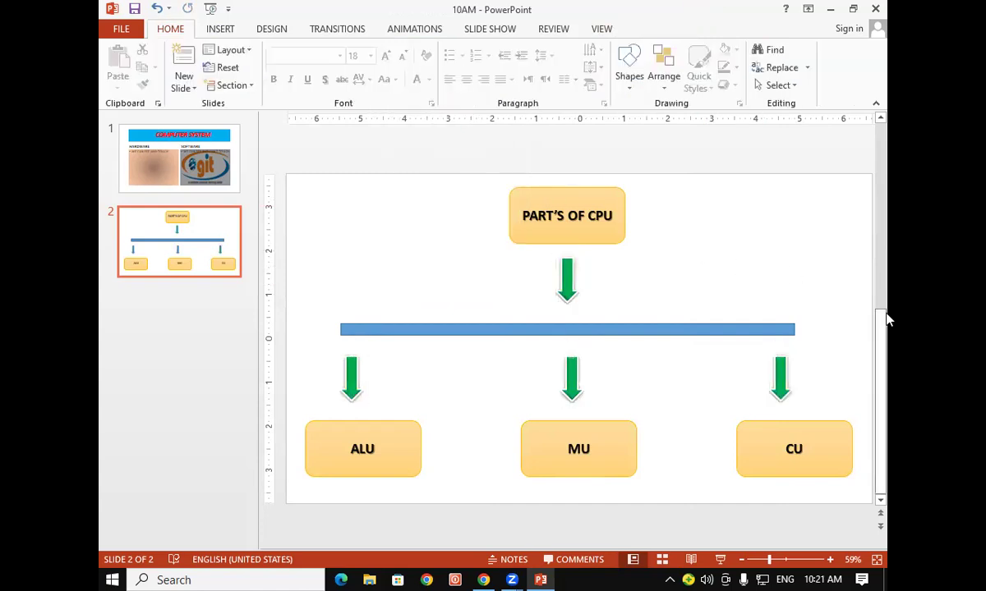
Step: Apply a 3-D preset effect to the long horizontal bar
double_click(446, 331)
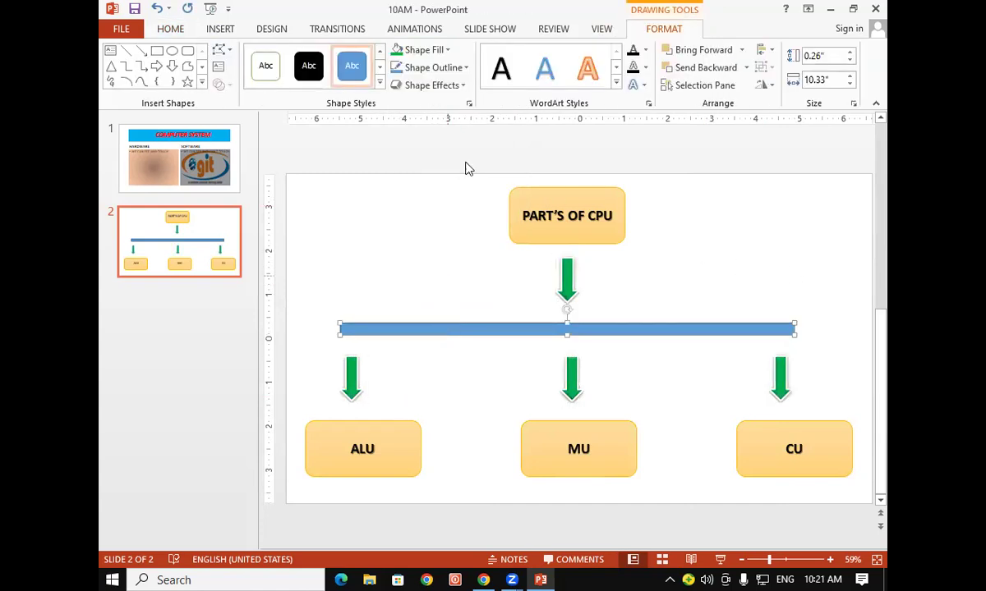
left_click(464, 89)
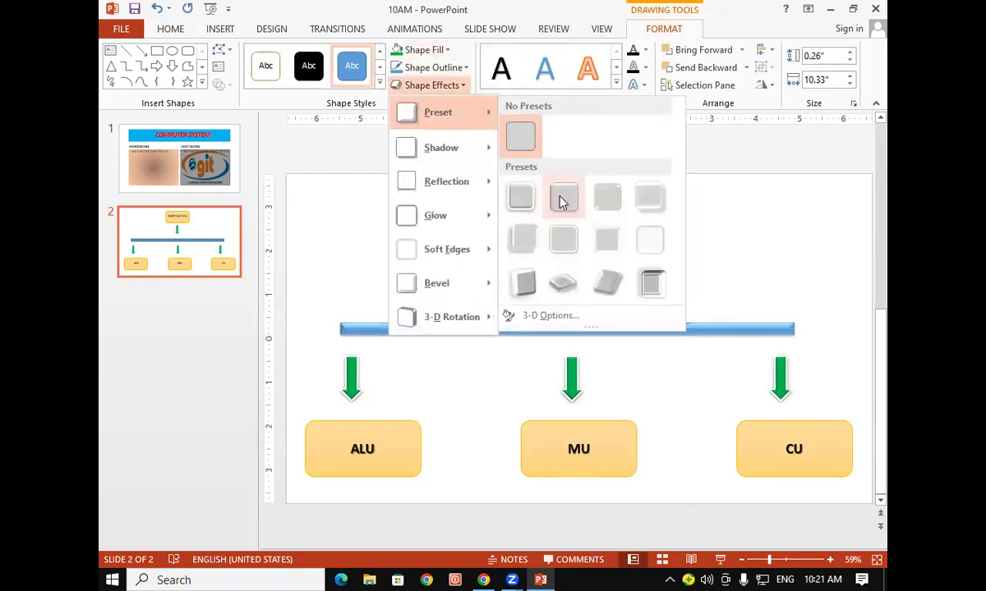
left_click(562, 202)
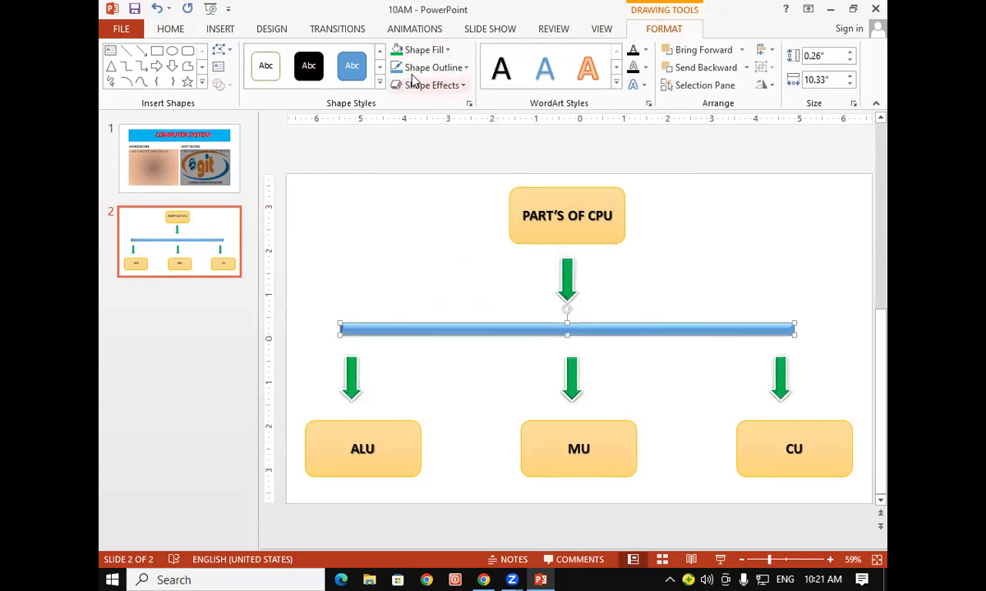
left_click(663, 272)
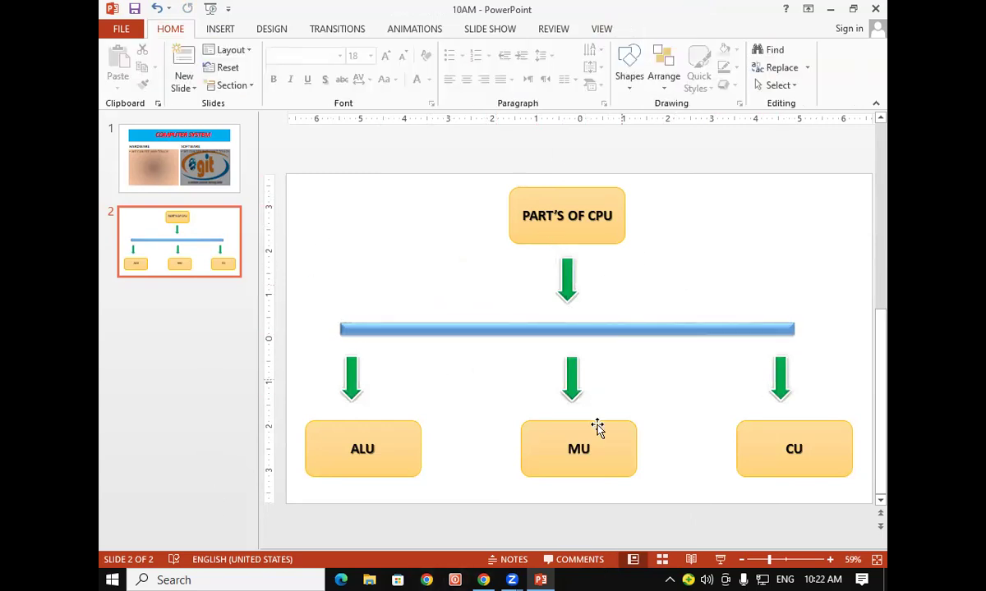
Step: Add a new line reading (ARITHMETIC LOGIC UNIT) under ALU in its box
left_click(375, 448)
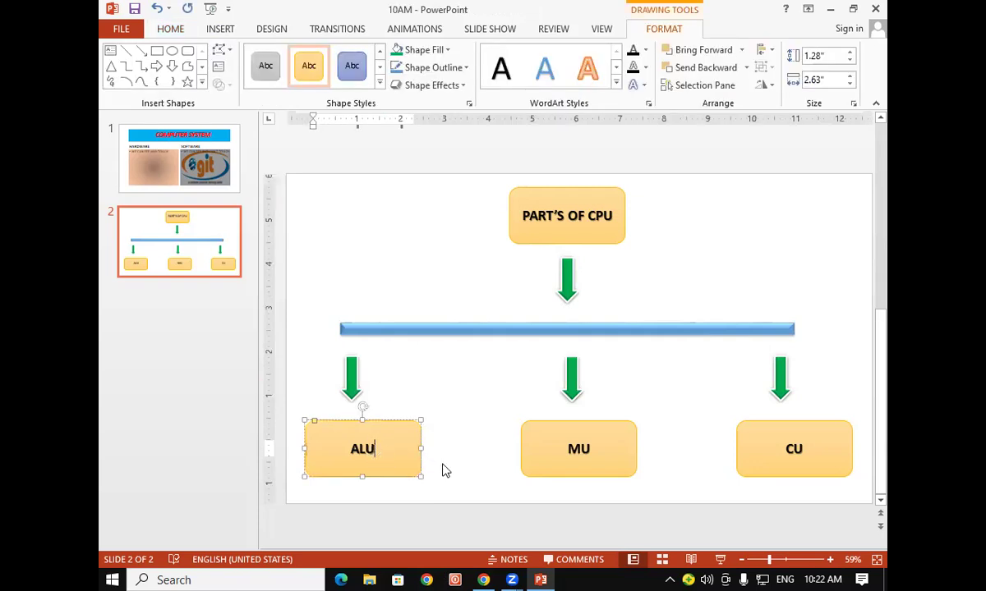
key("Return")
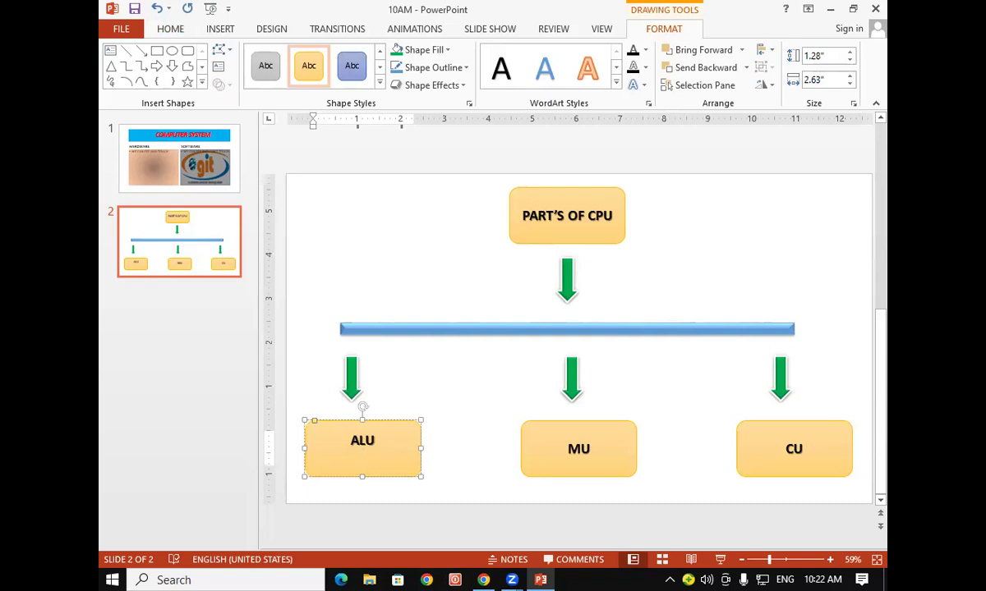
type("(")
type("AR")
type("ITHEMATIC")
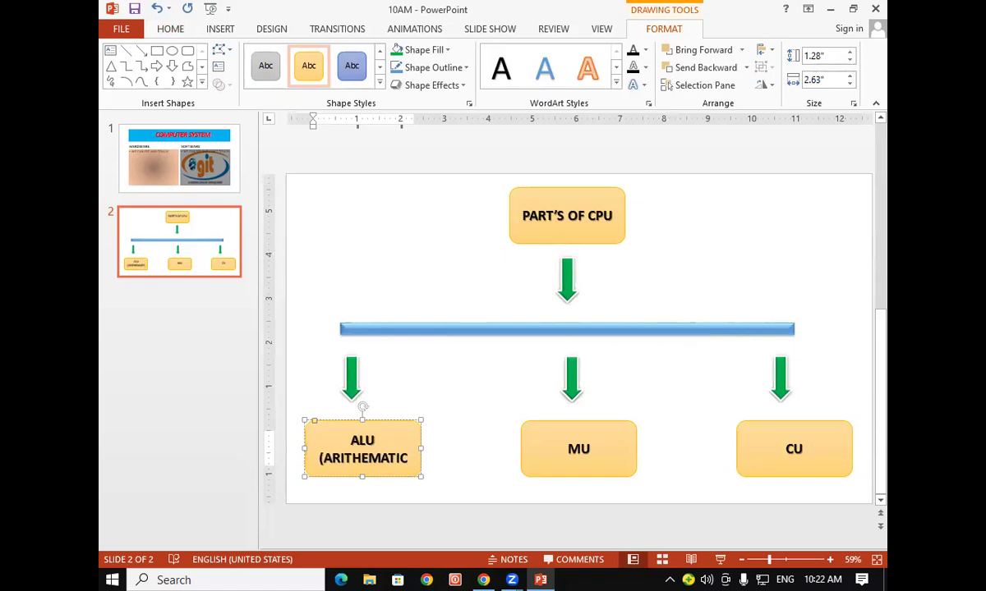
key("BackSpace")
key("BackSpace")
key("BackSpace")
key("BackSpace")
key("BackSpace")
key("BackSpace")
key("BackSpace")
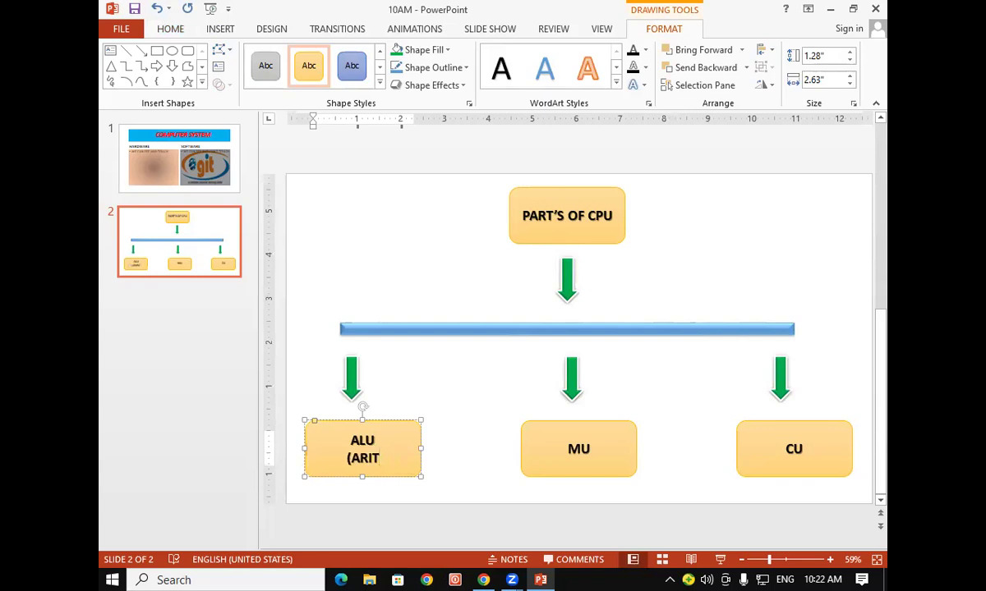
type("J")
key("BackSpace")
type("HM")
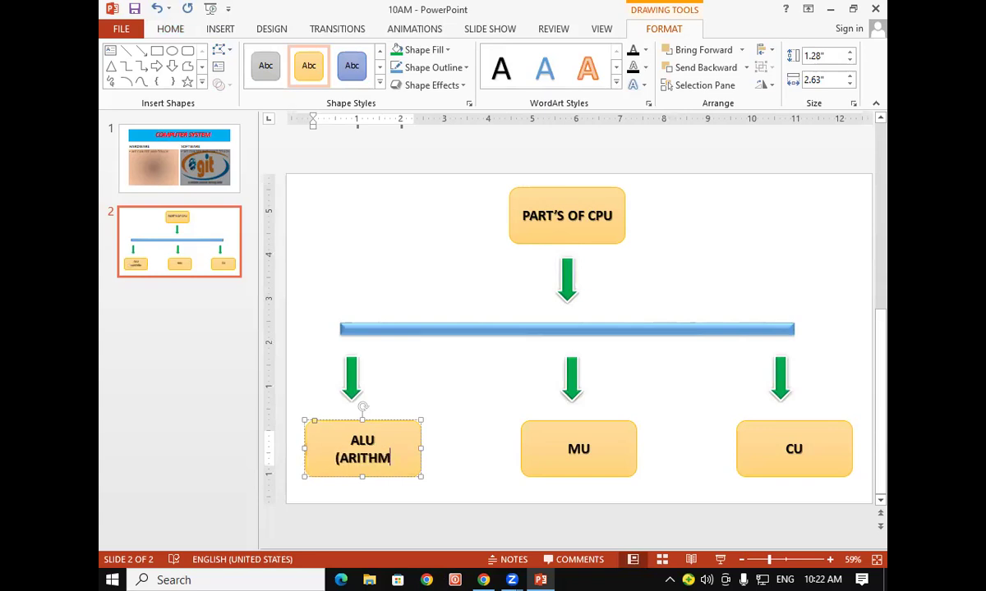
type("A")
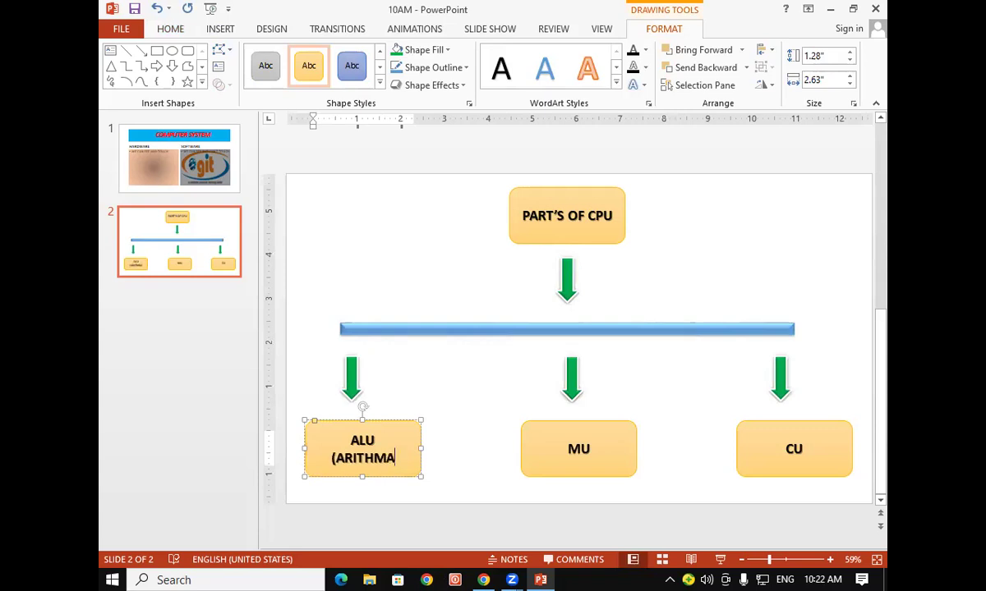
key("BackSpace")
type("ETIC")
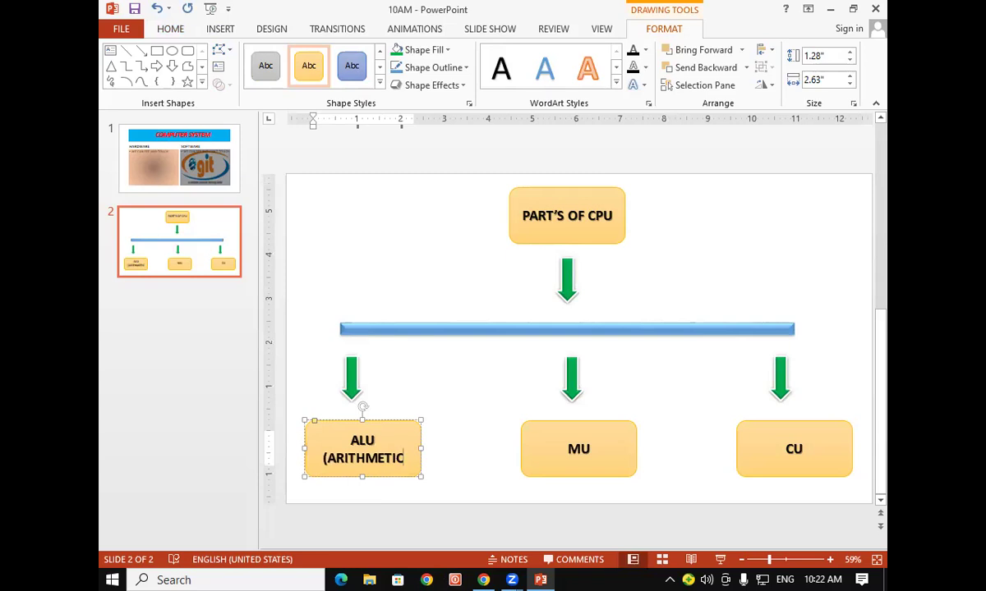
type(" L")
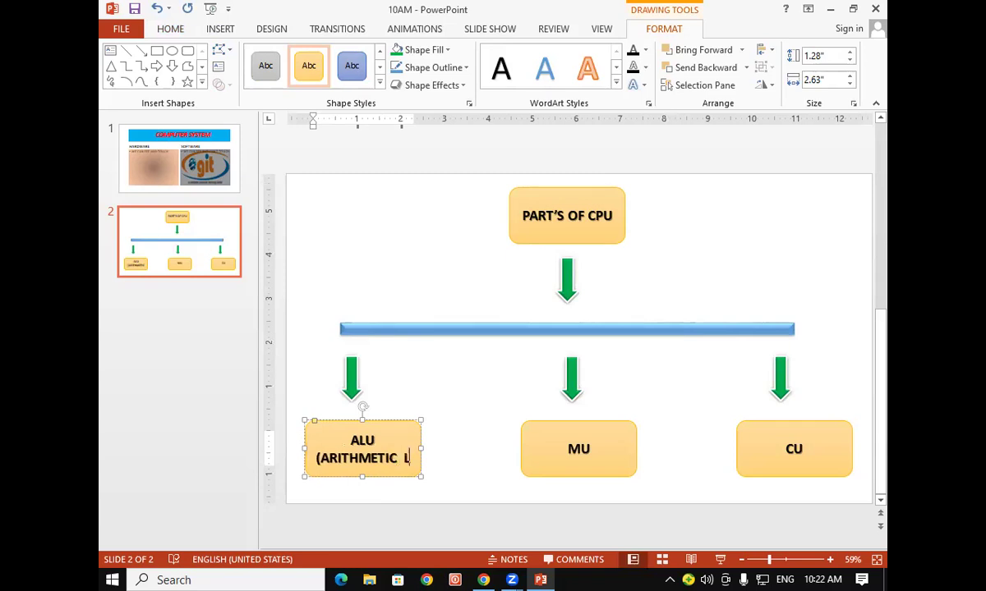
type("OGIC")
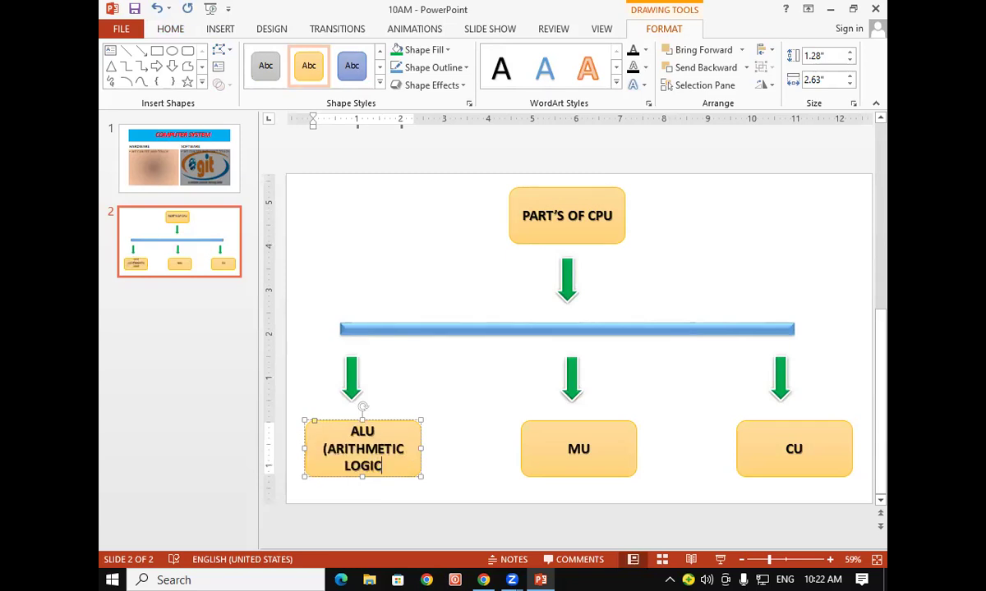
type(" UNI")
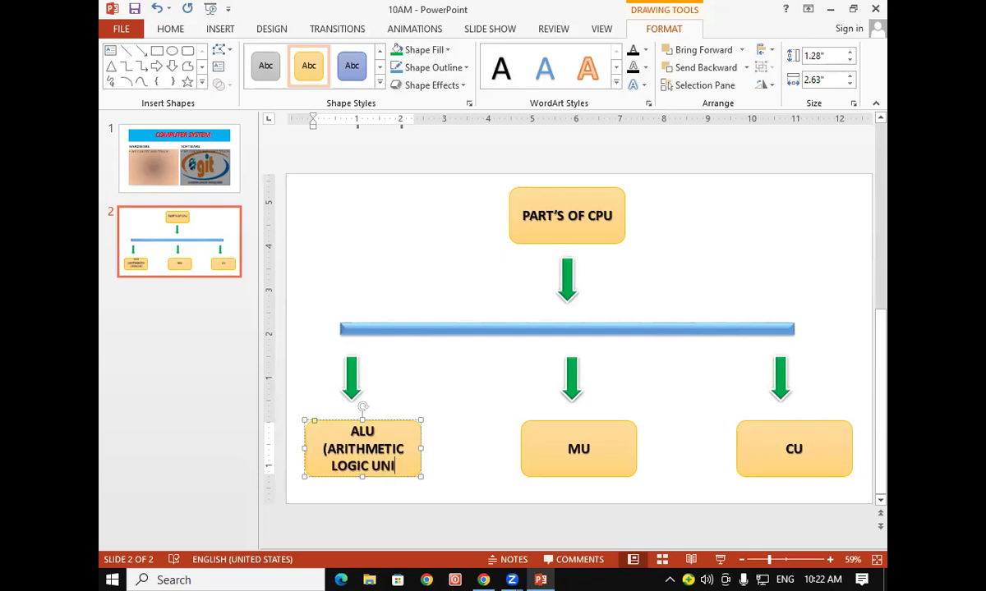
type("T")
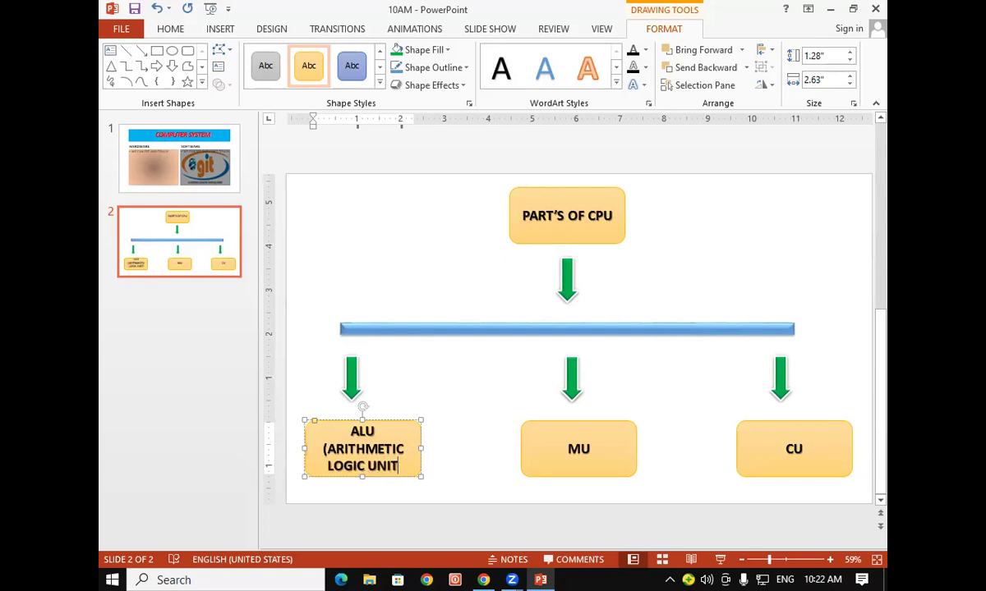
type(")")
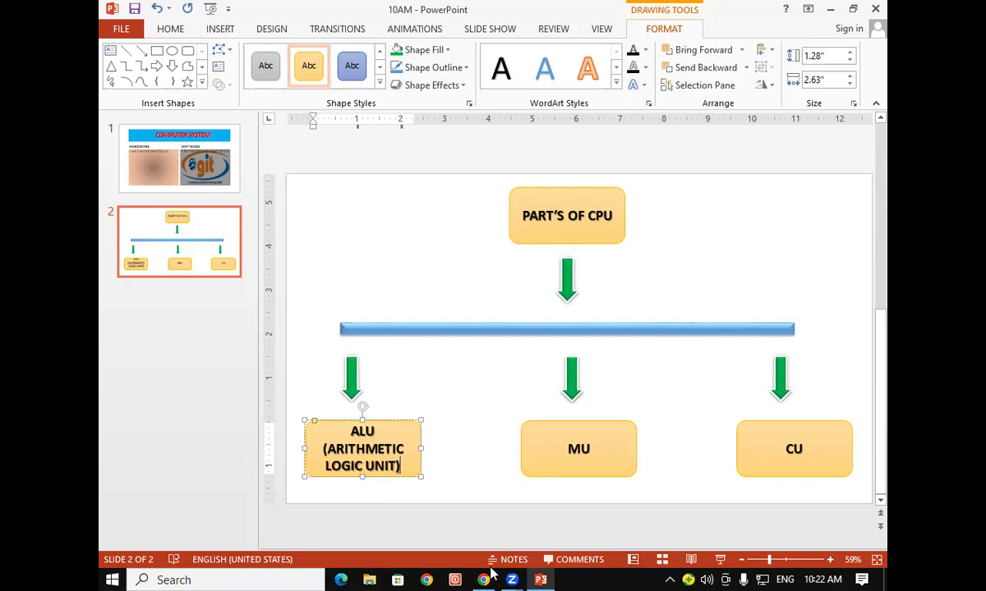
Step: Google 'FULL FORM OF ALU' in Chrome, then return to the PowerPoint slide
left_click(485, 577)
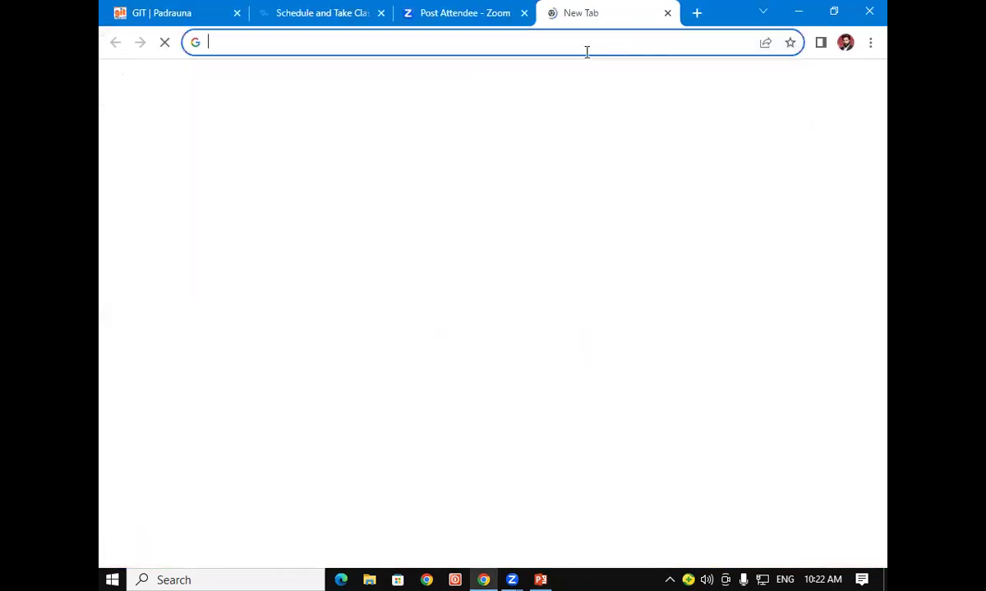
type("FULL")
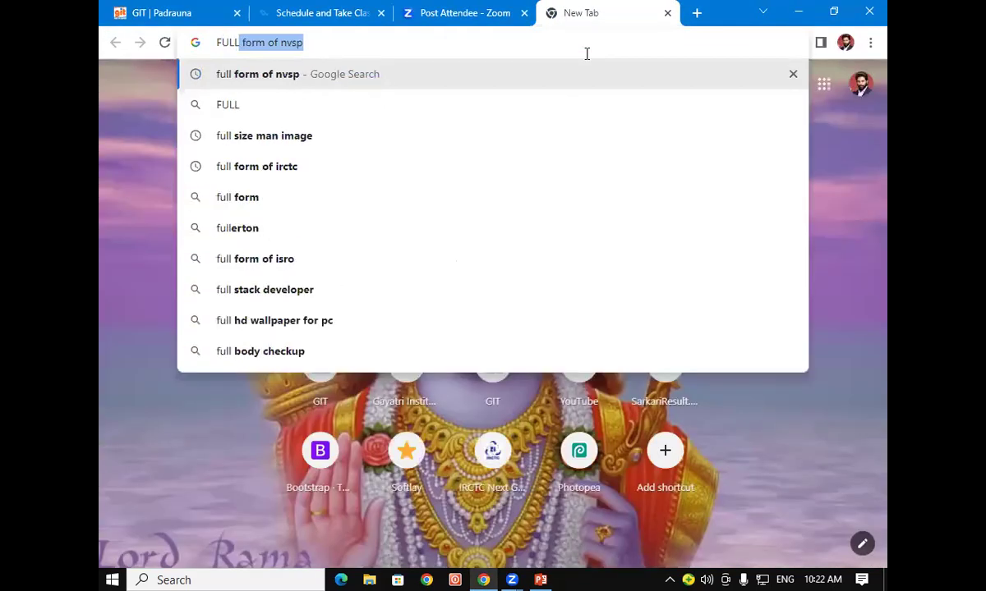
type(" FOR")
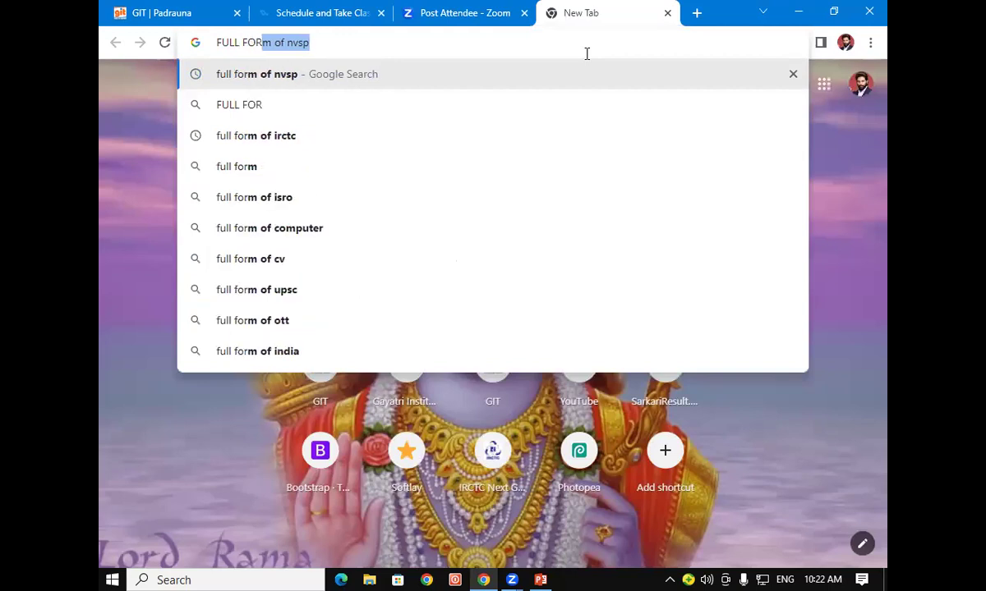
type("M OF")
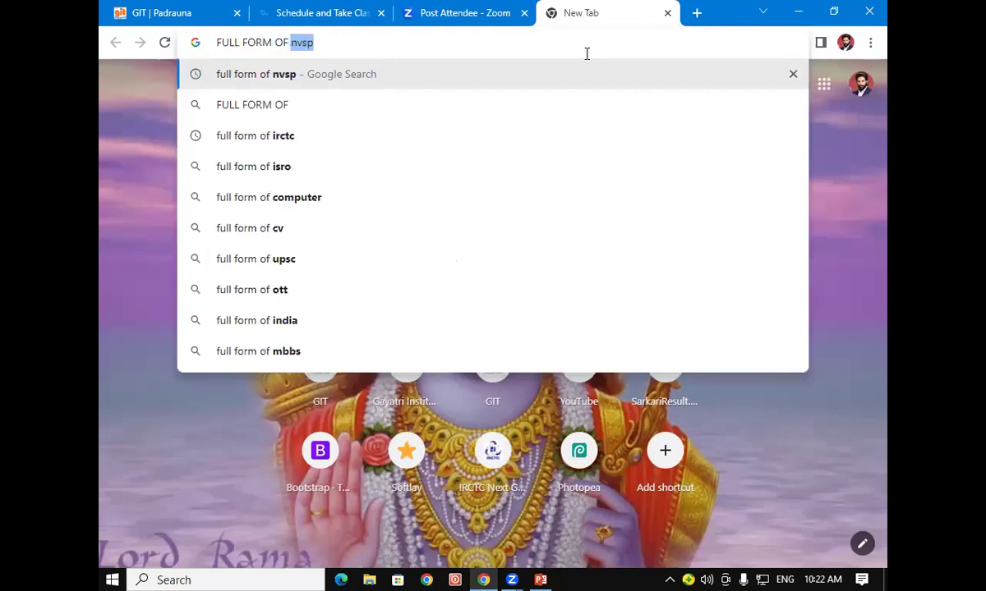
type(" ALU")
key("Return")
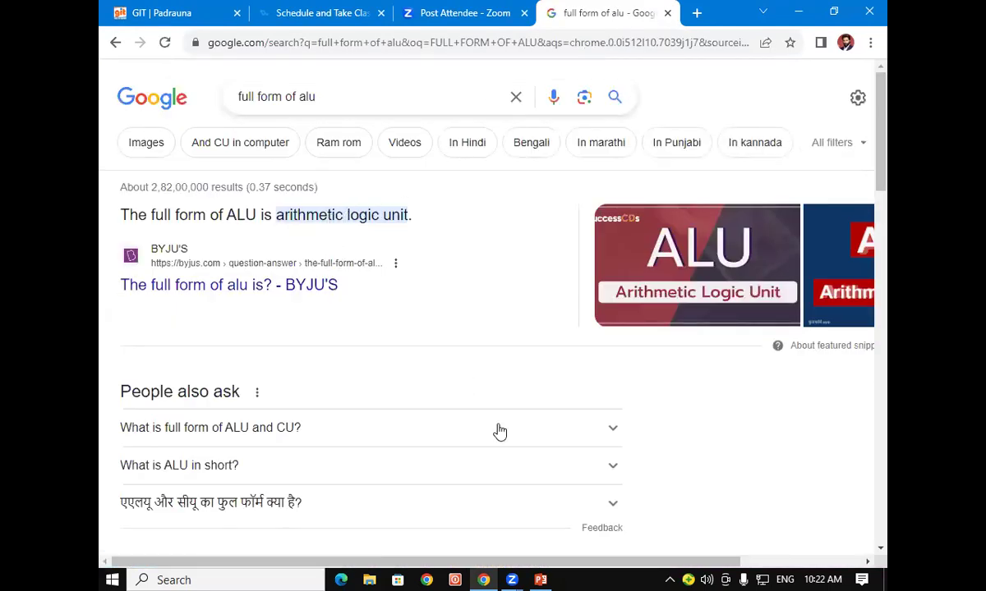
left_click(532, 578)
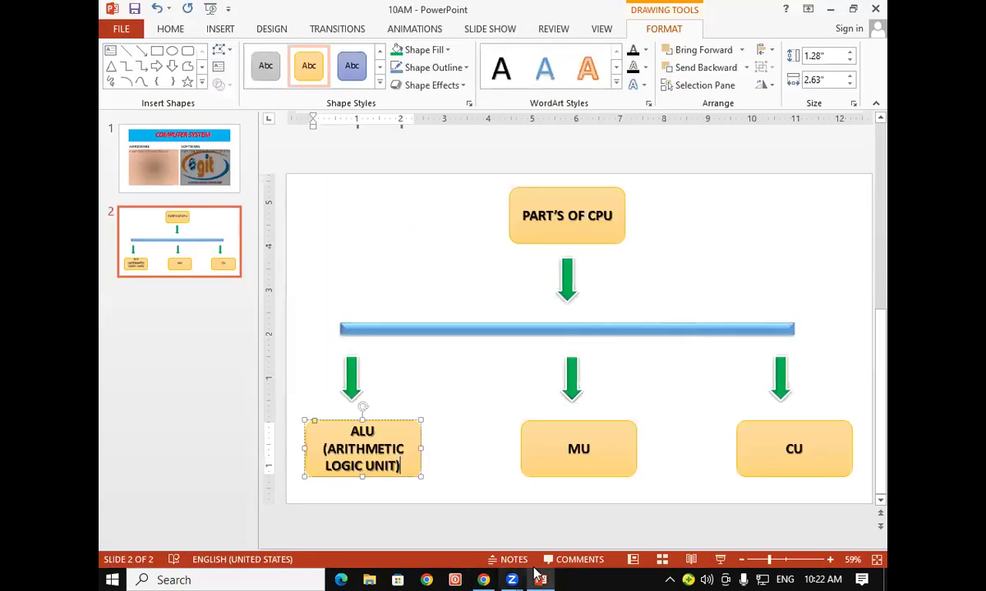
Step: Add '(MEMORY UNIT)' on a new line in the MU box
left_click(486, 579)
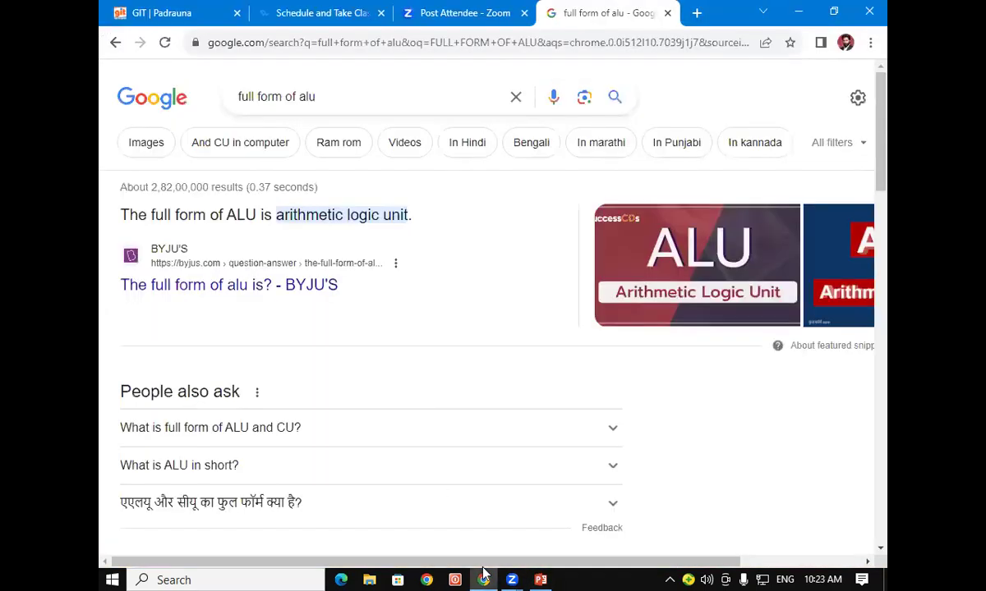
left_click(541, 580)
left_click(587, 448)
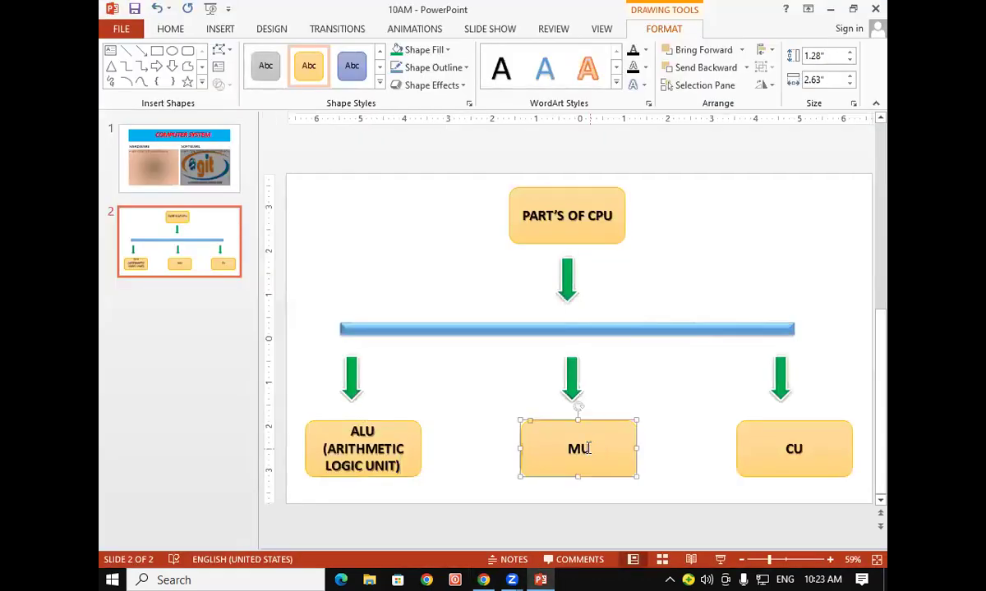
left_click(587, 449)
key("Return")
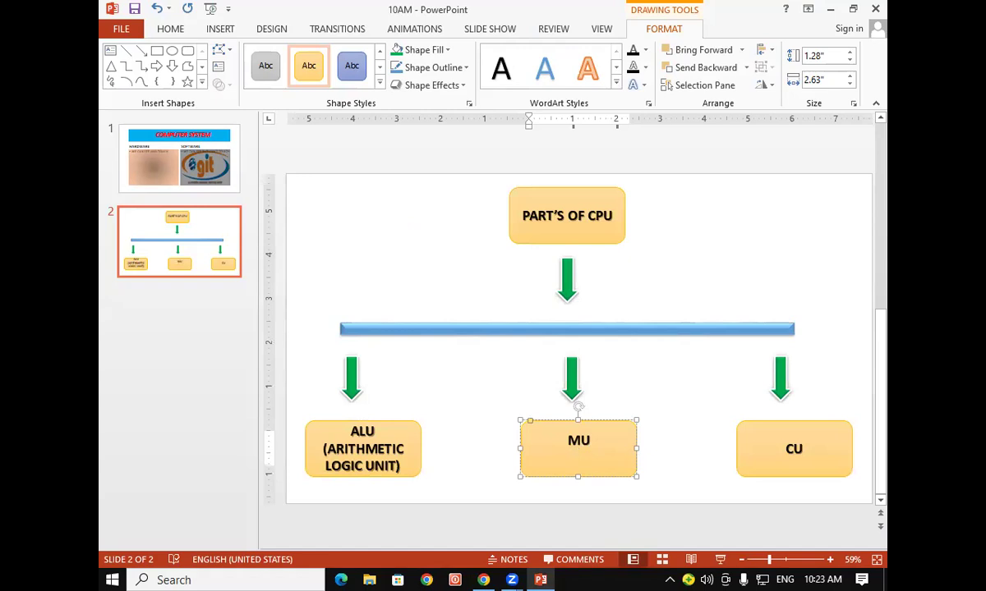
type("(MEMORY UNIT)")
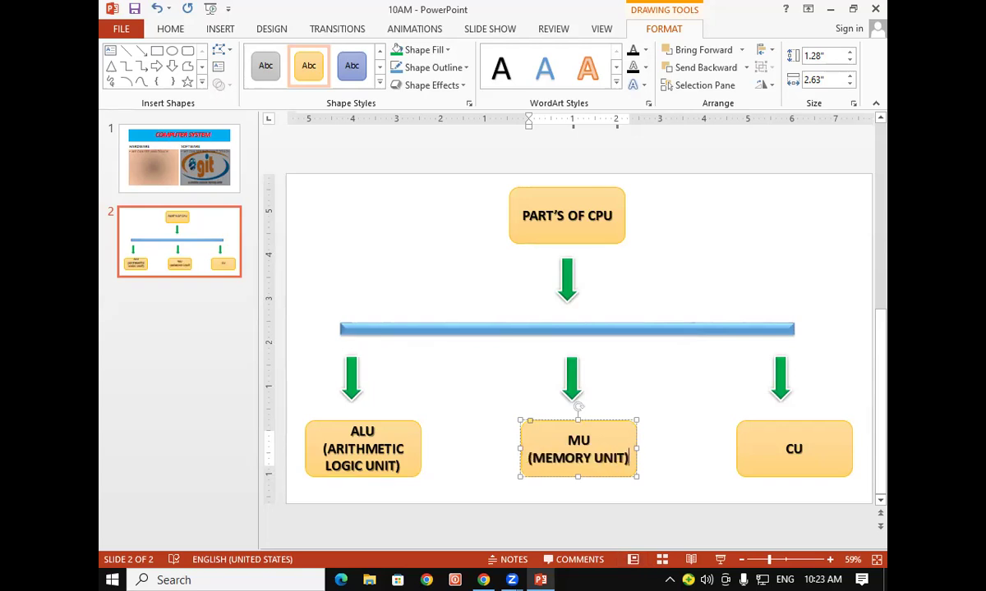
Step: Add '(CONTROL UNIT)' on a new line in the CU box, removing the extra space
left_click(809, 450)
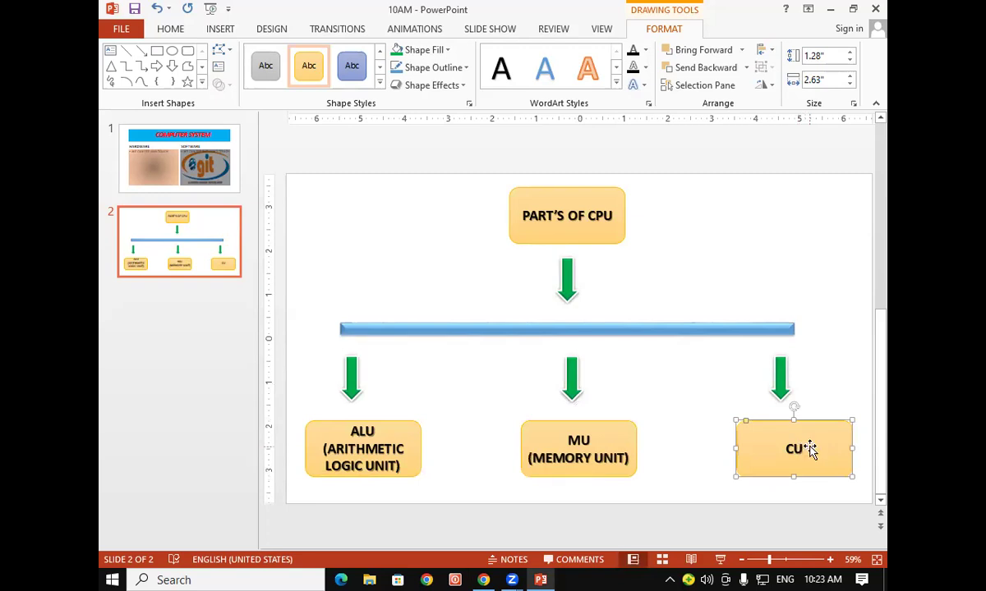
left_click(800, 449)
key("Return")
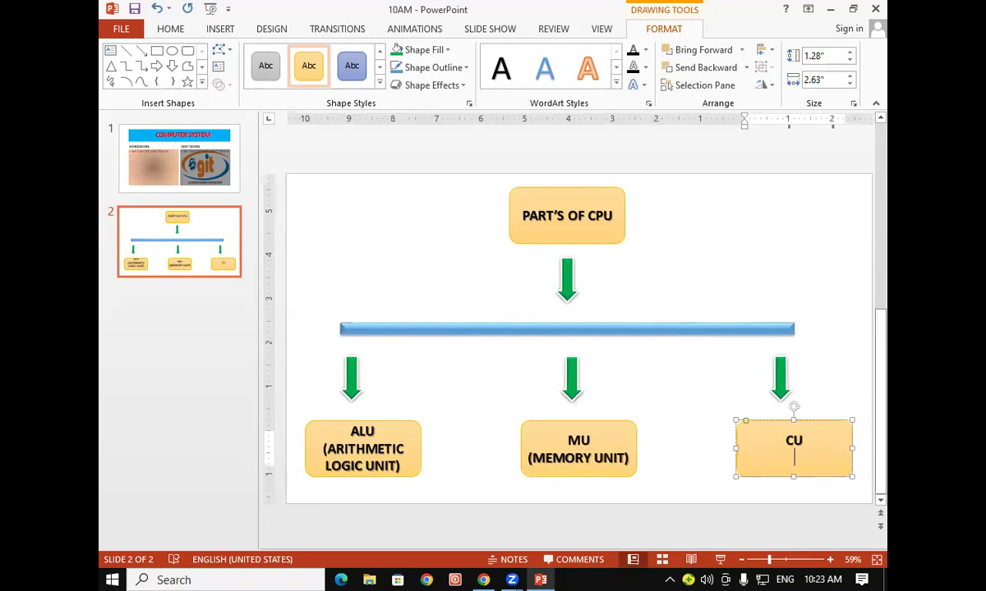
type("(")
type(" CONTROL UNIT")
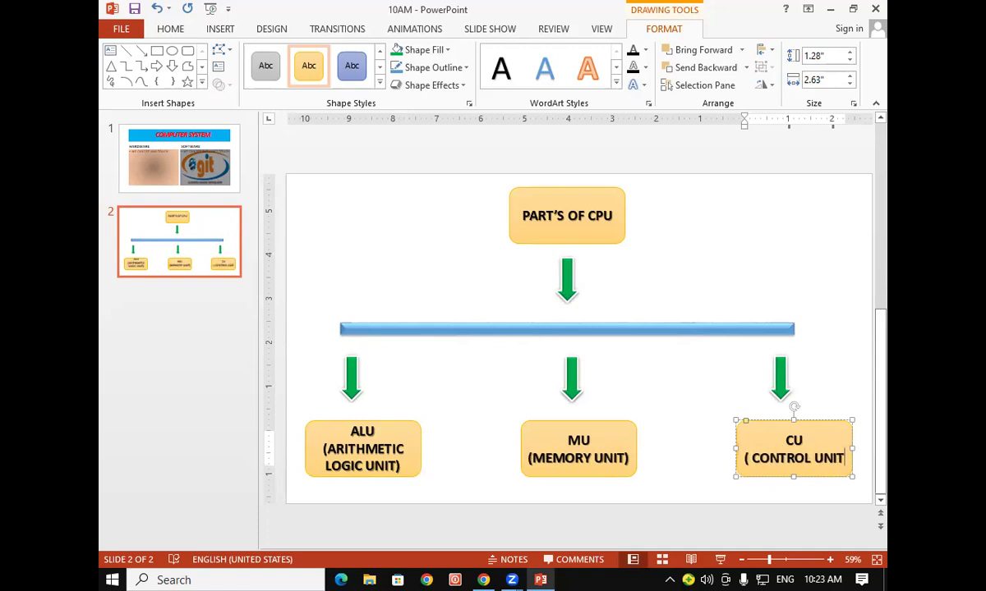
type(")")
left_click(767, 449)
key("BackSpace")
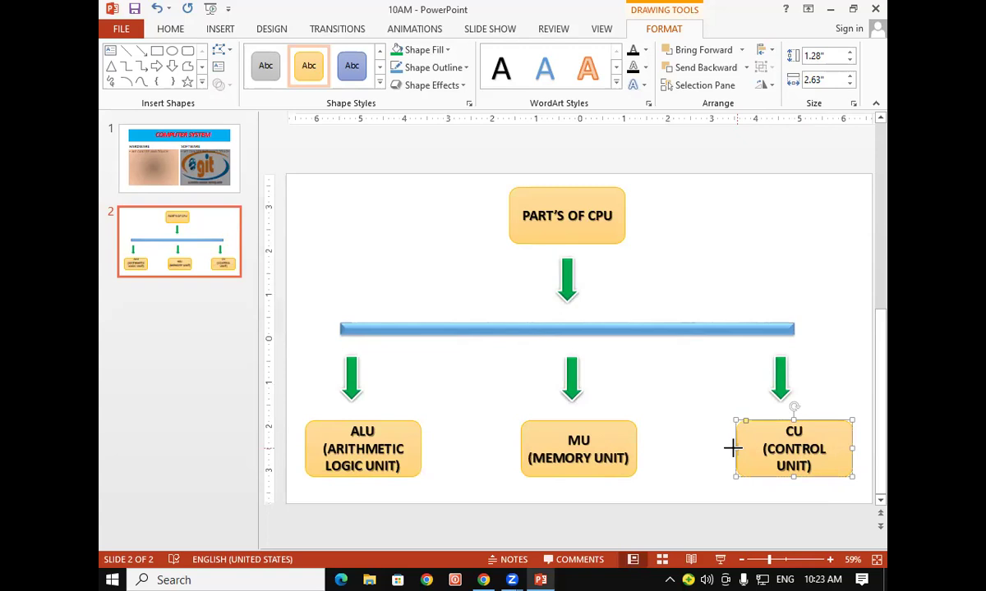
Step: Widen the CU and ALU boxes so their labels fit on fewer lines
left_click_drag(737, 448, 727, 449)
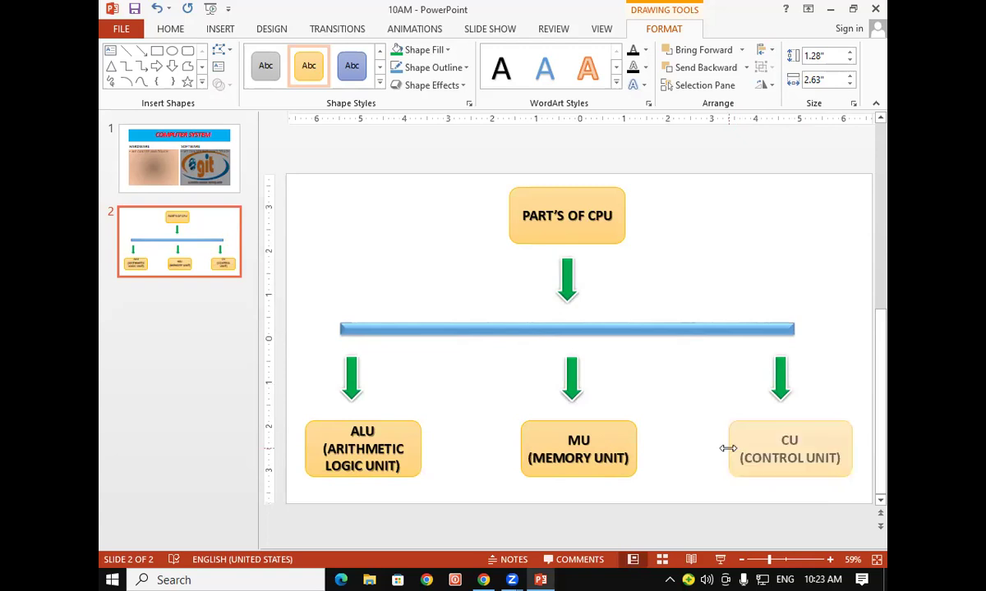
left_click(408, 448)
left_click_drag(421, 449, 438, 448)
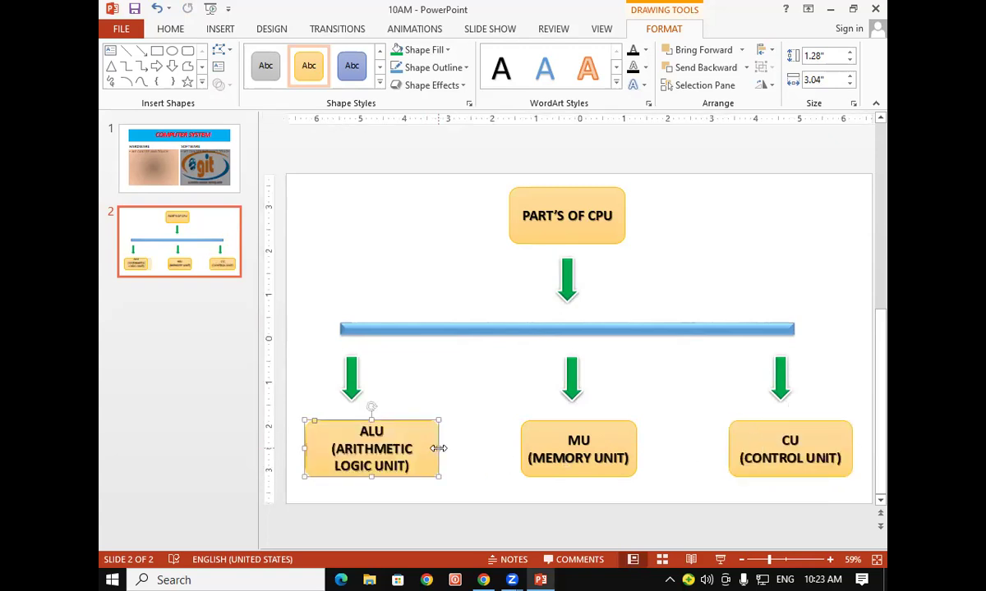
left_click(493, 435)
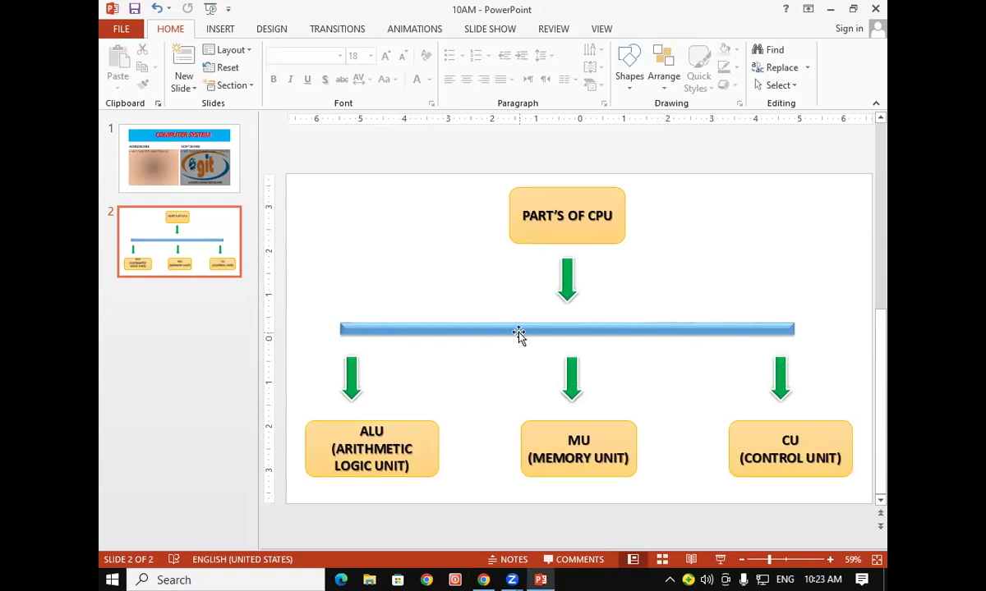
key("F5")
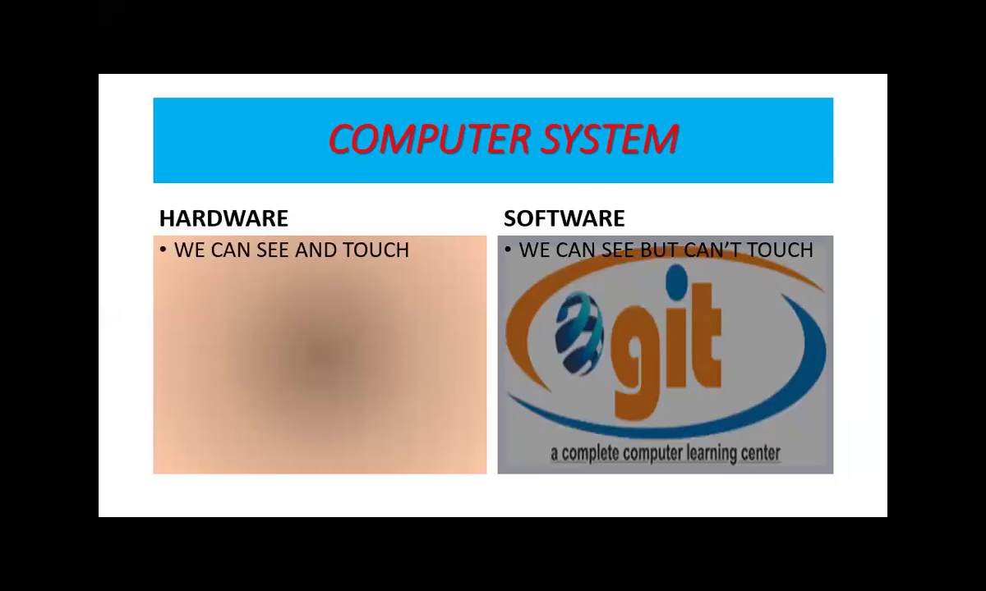
key("Right")
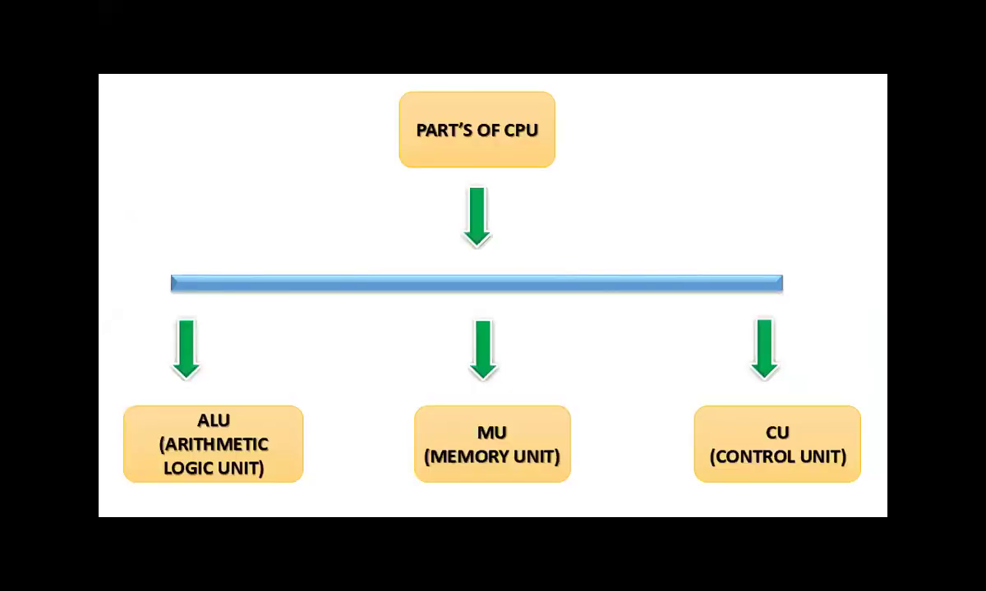
key("Right")
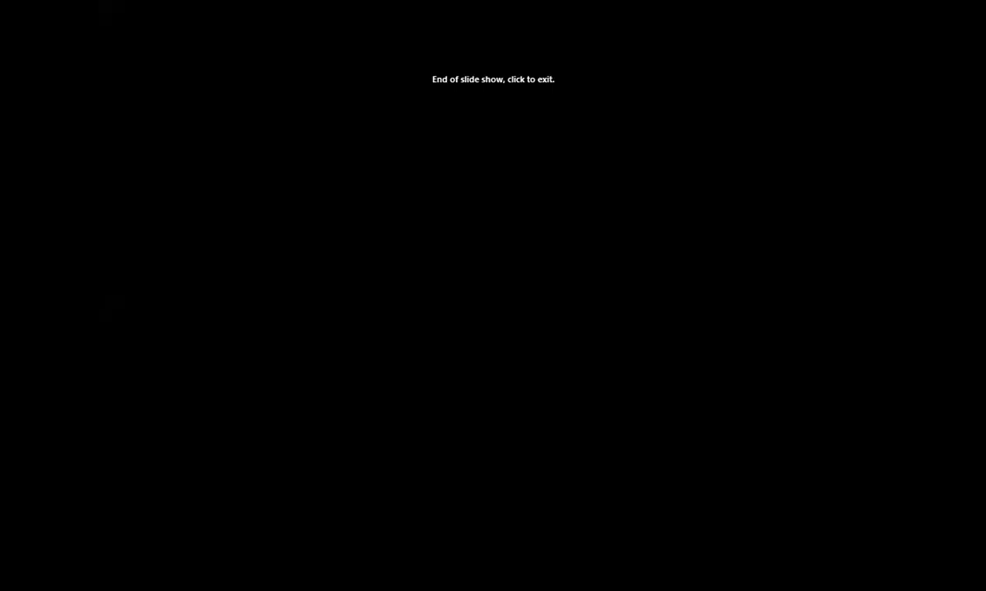
key("Right")
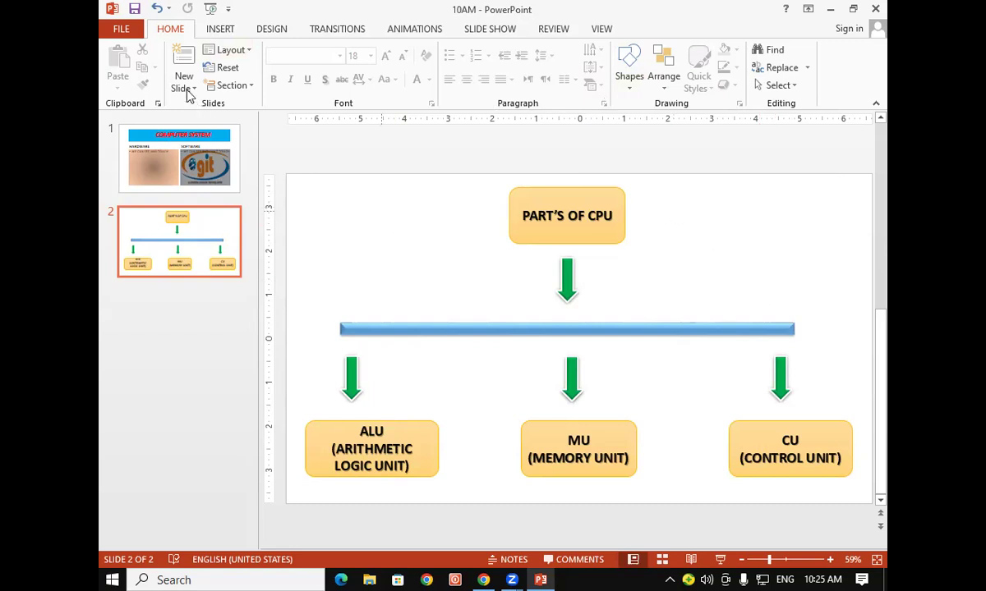
left_click(221, 30)
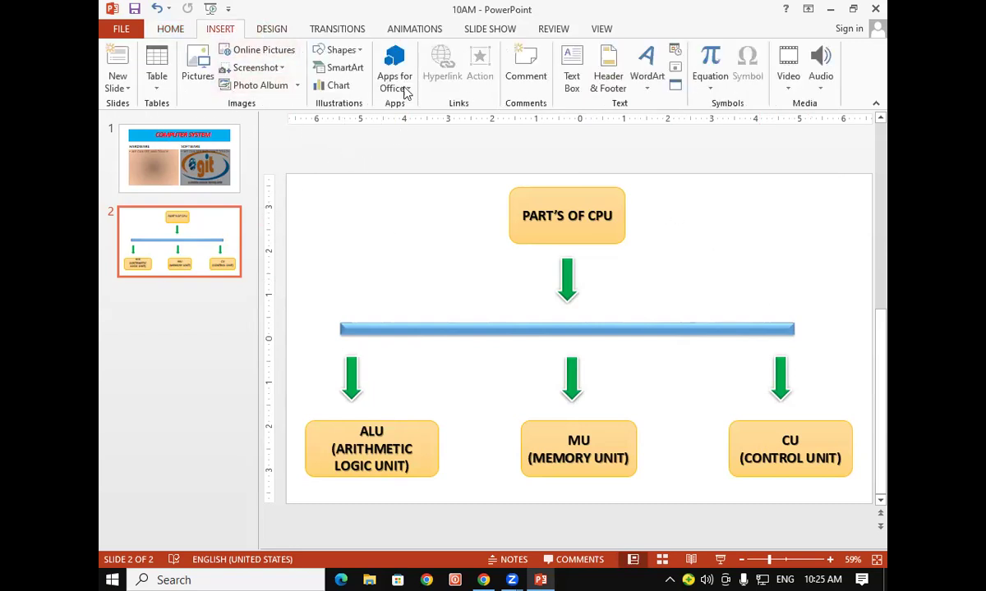
left_click(198, 67)
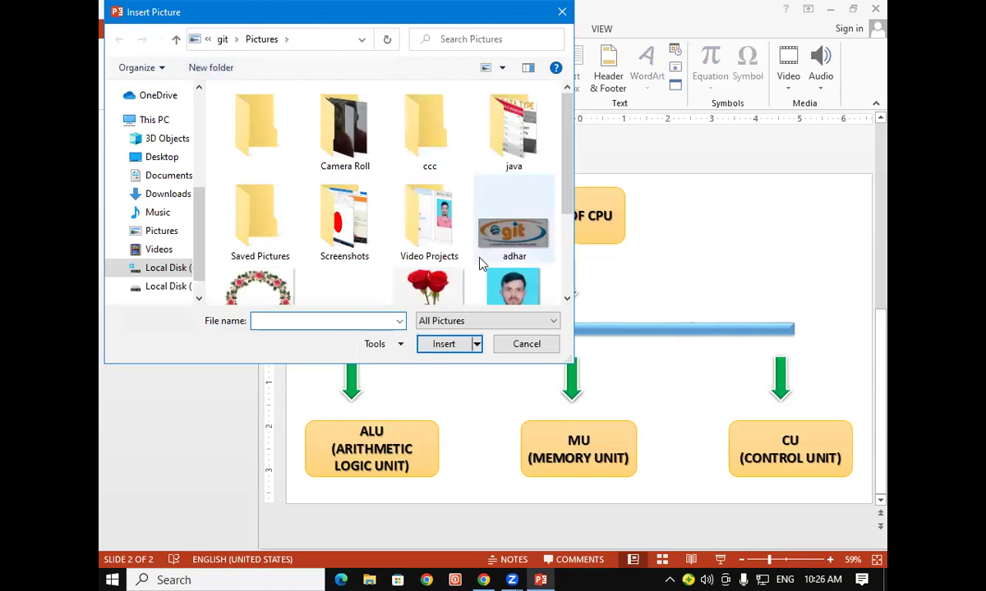
left_click(263, 279)
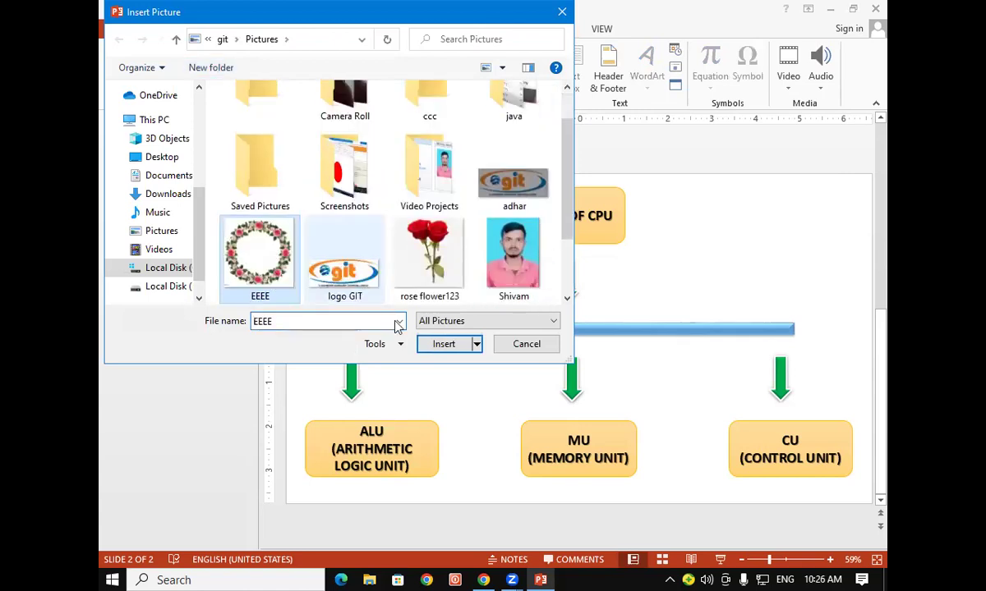
left_click(440, 350)
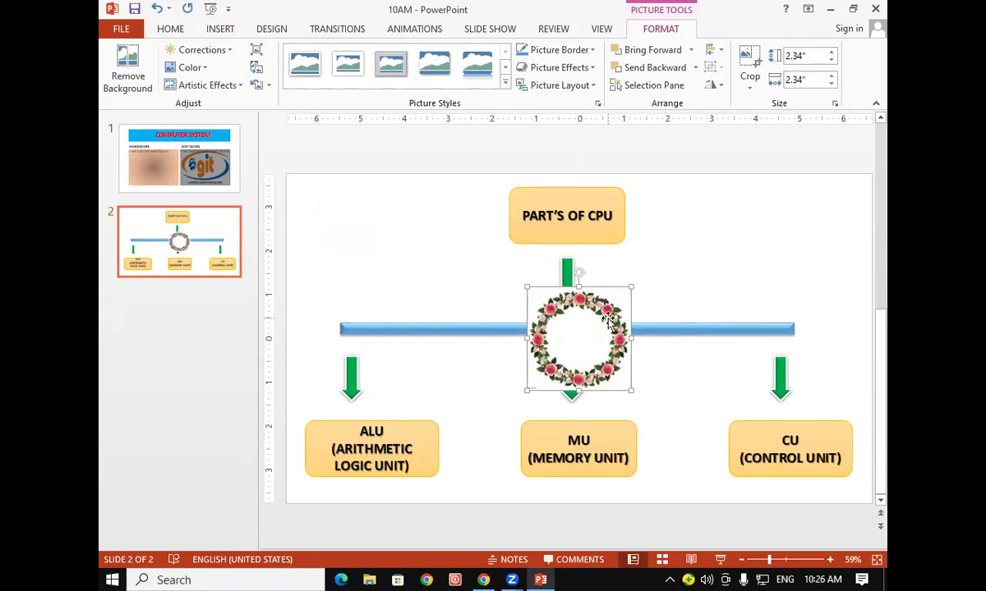
key("Delete")
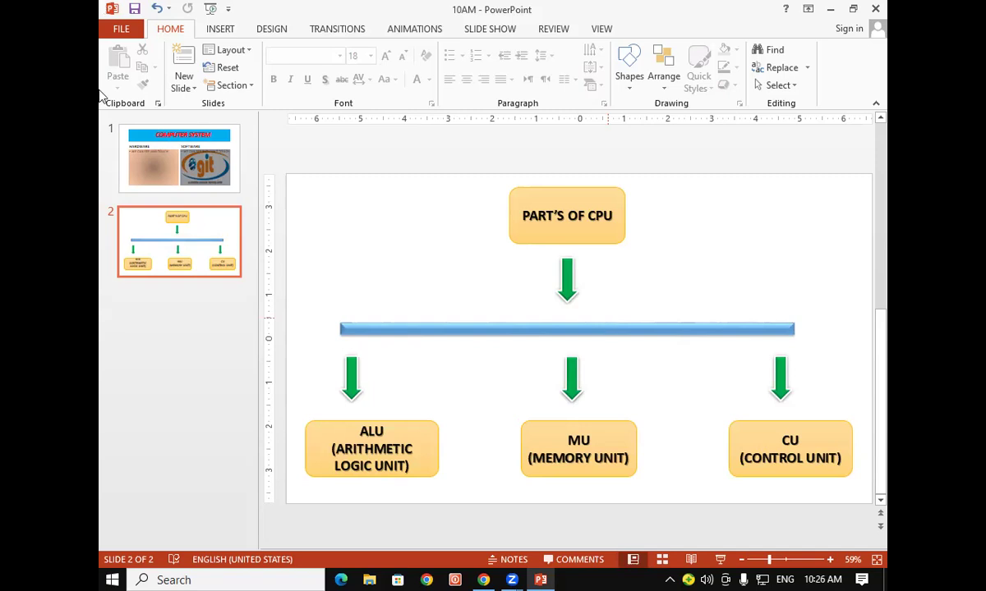
Step: Switch to the INSERT ribbon and remove a stray M from the PART'S OF CPU box
left_click(222, 28)
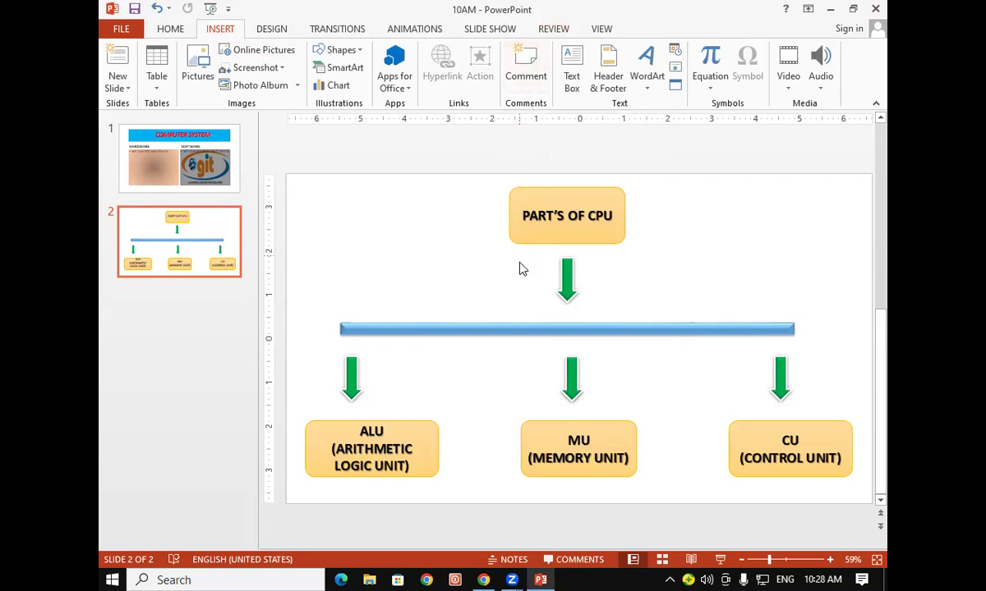
left_click(599, 235)
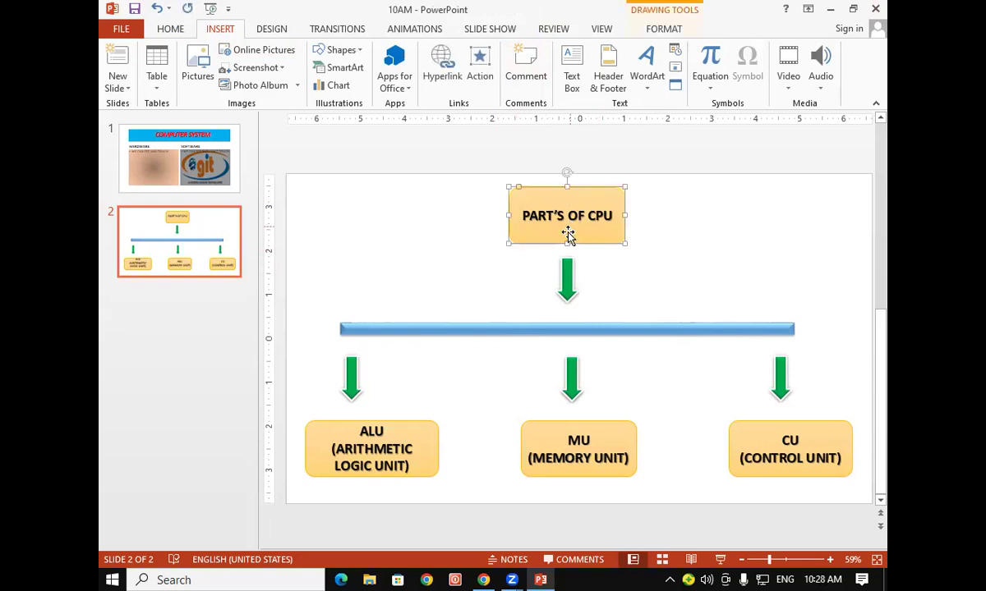
type("M")
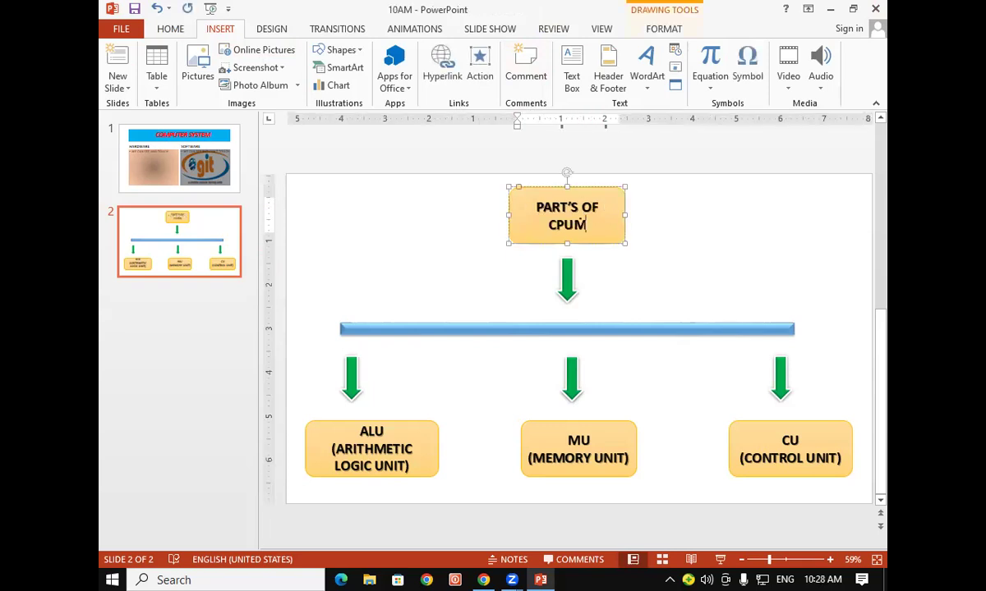
key("BackSpace")
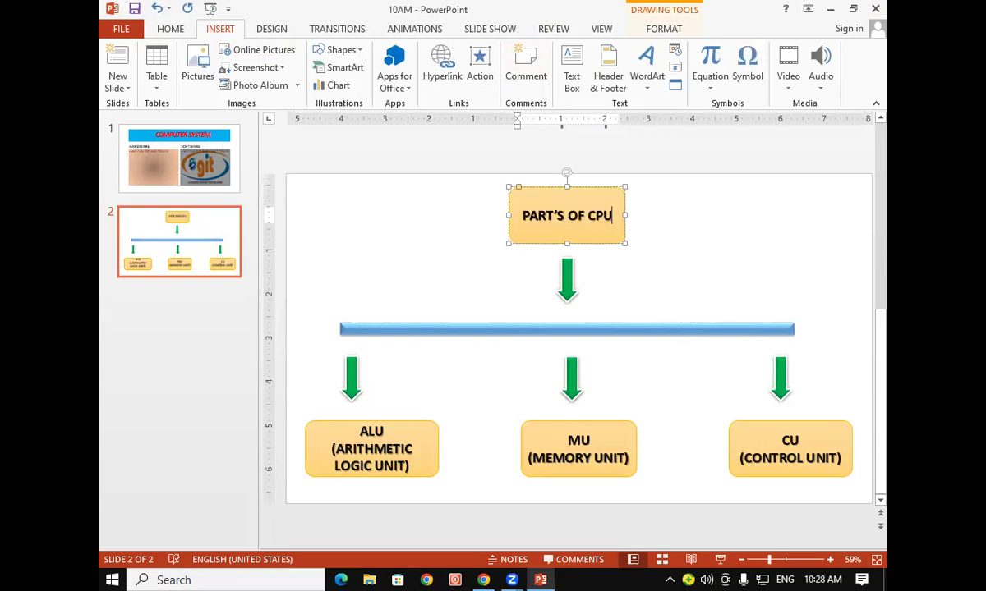
Step: Add a comment to the PART'S OF CPU box and view the comment author's contact card
left_click(526, 66)
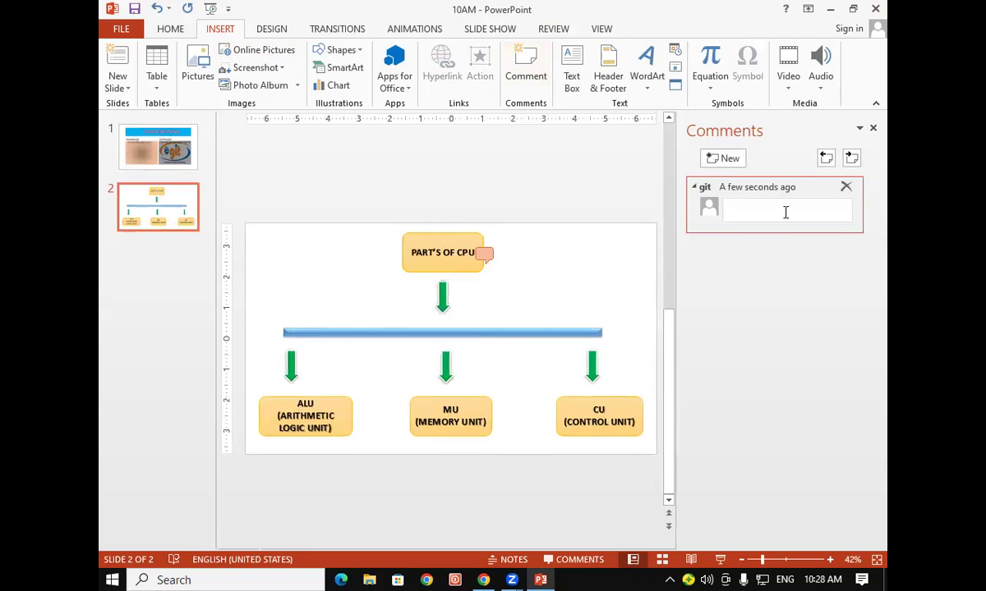
left_click(872, 128)
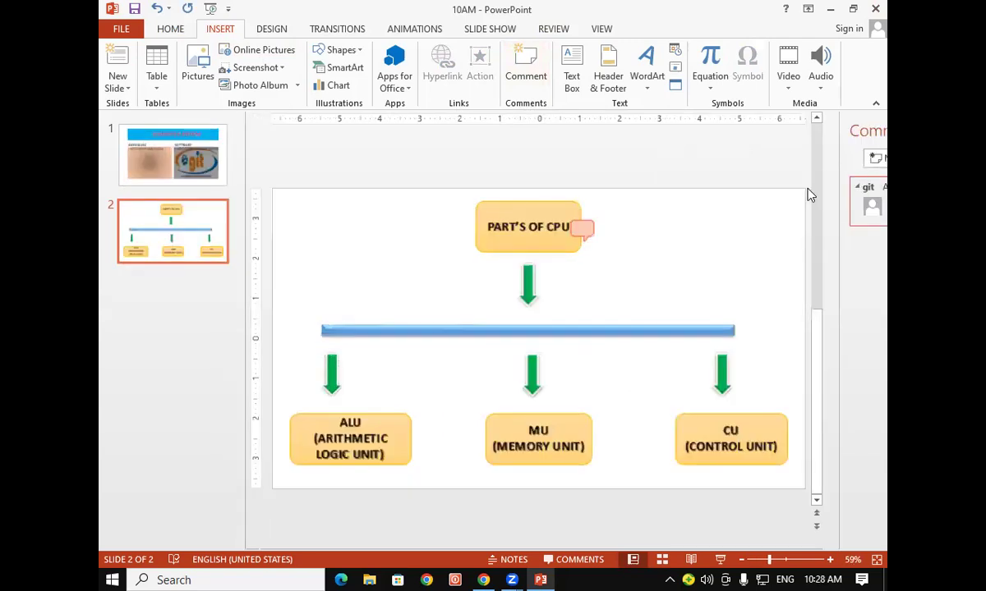
left_click(621, 218)
mouse_move(709, 207)
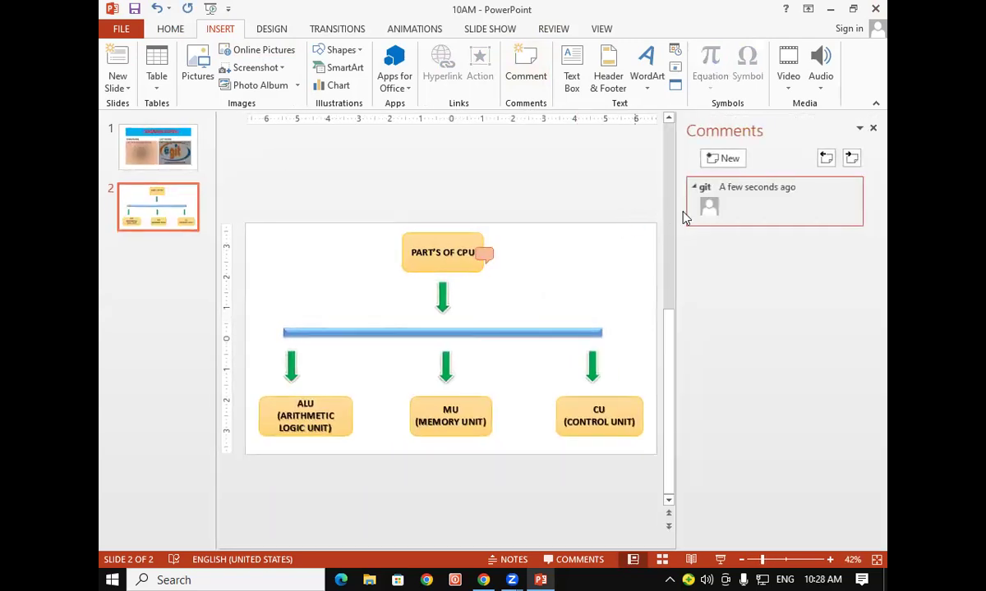
right_click(712, 212)
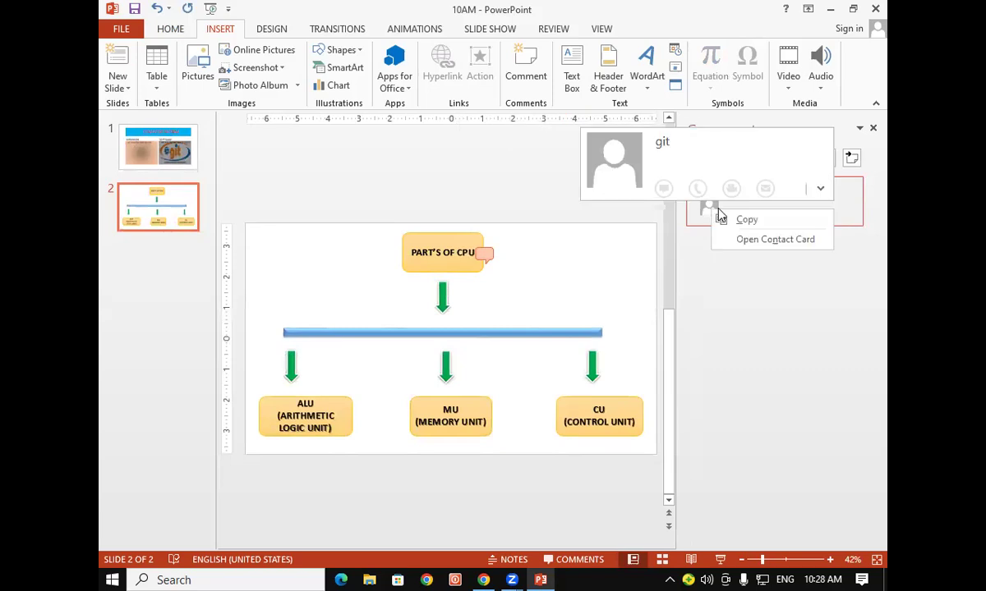
left_click(821, 191)
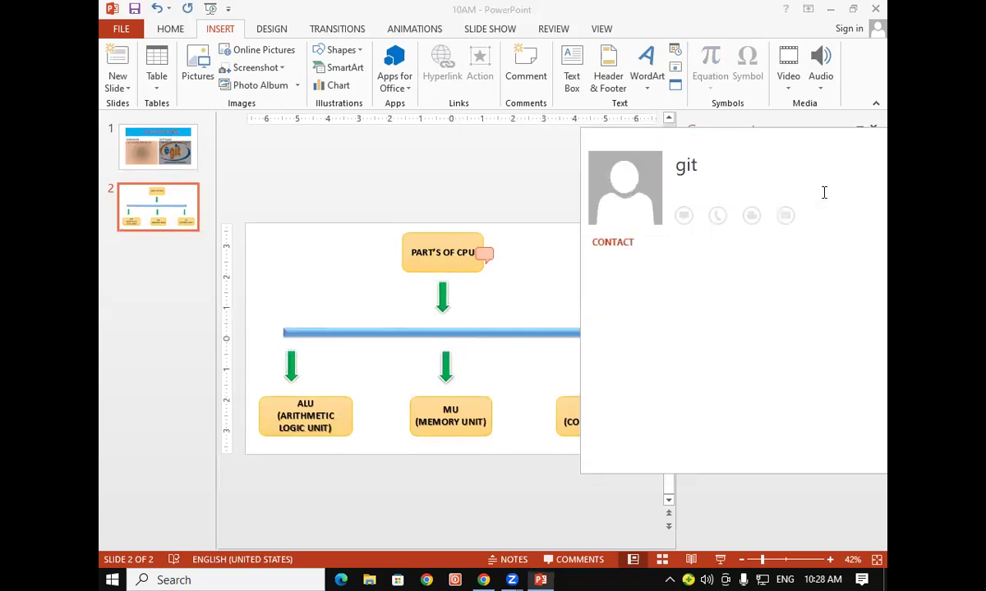
left_click(498, 195)
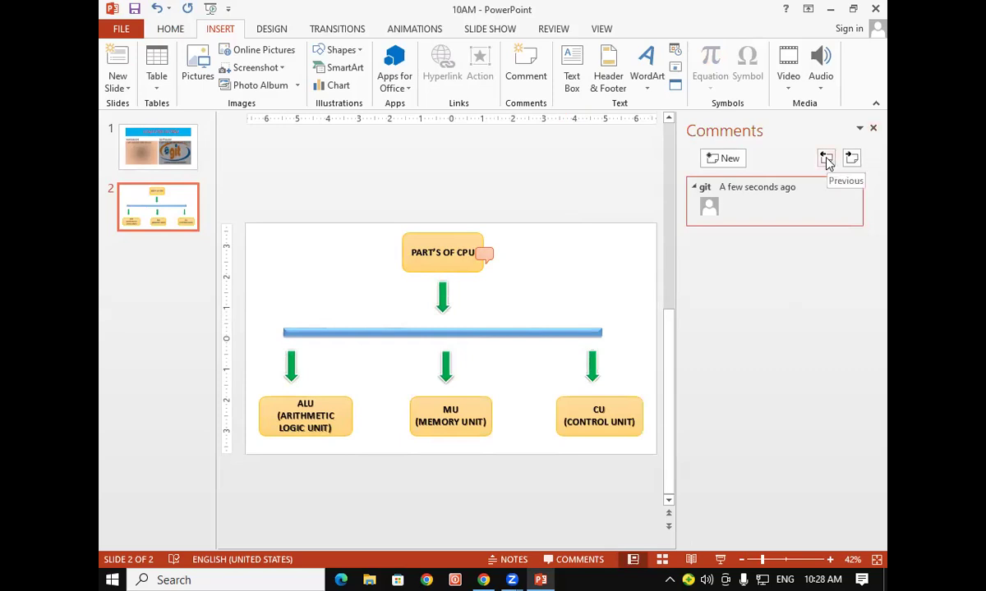
Step: Start another comment, step back through earlier comments, and dismiss the beginning-of-presentation notice
left_click(734, 160)
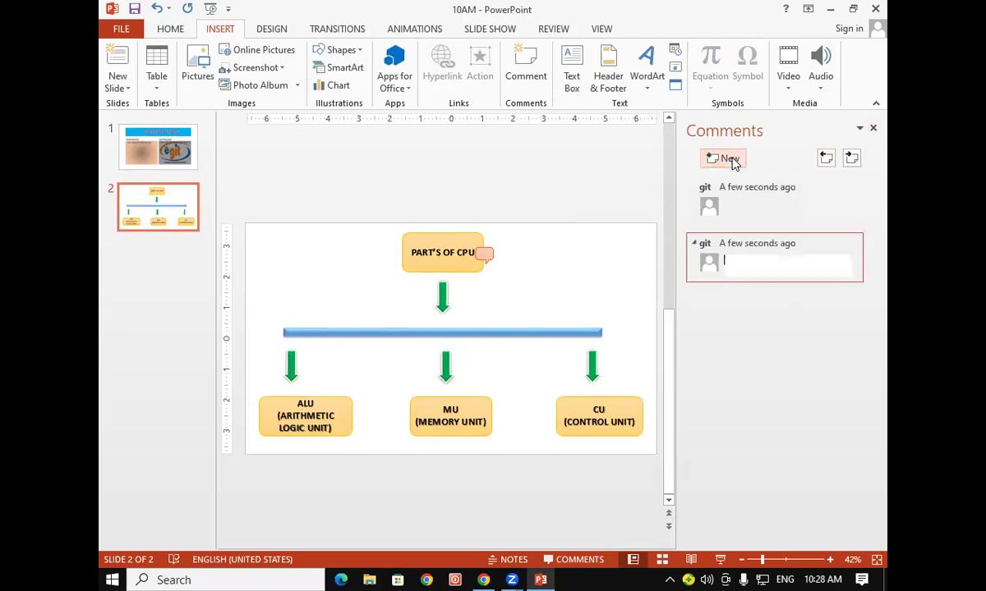
left_click(827, 157)
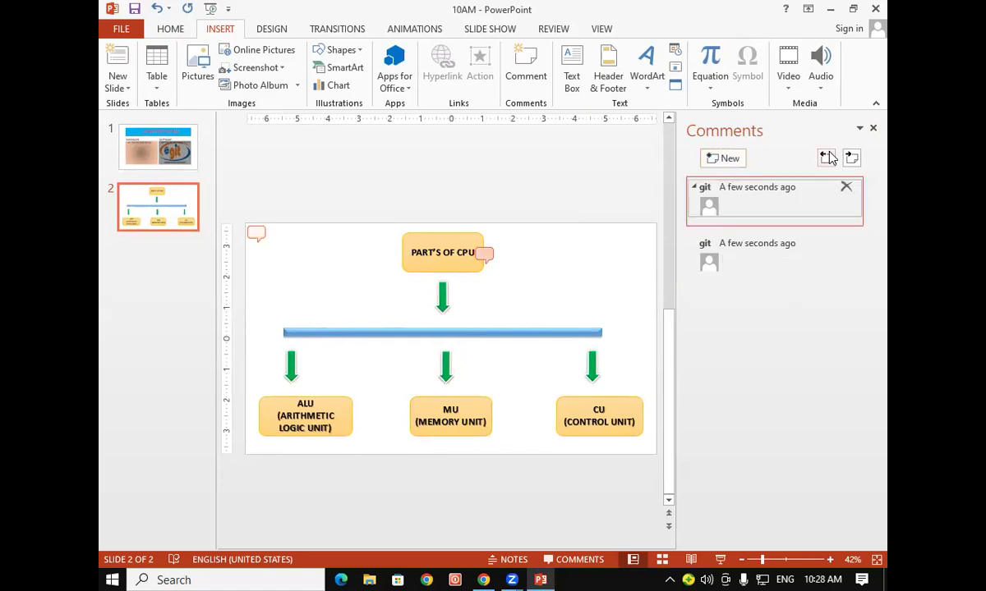
left_click(826, 158)
left_click(449, 327)
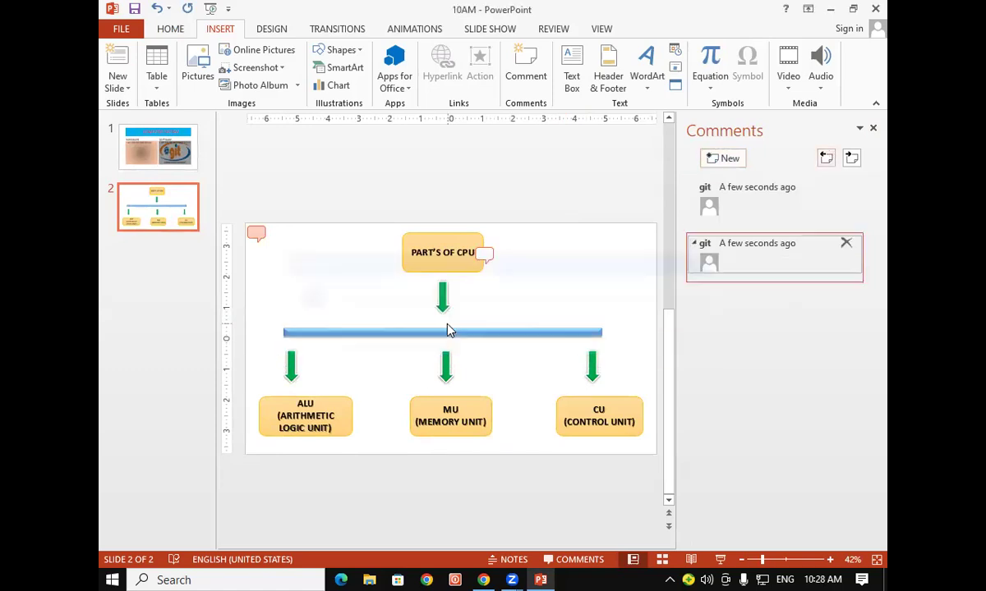
Step: Delete the two remaining comments and close the Comments pane
left_click(846, 243)
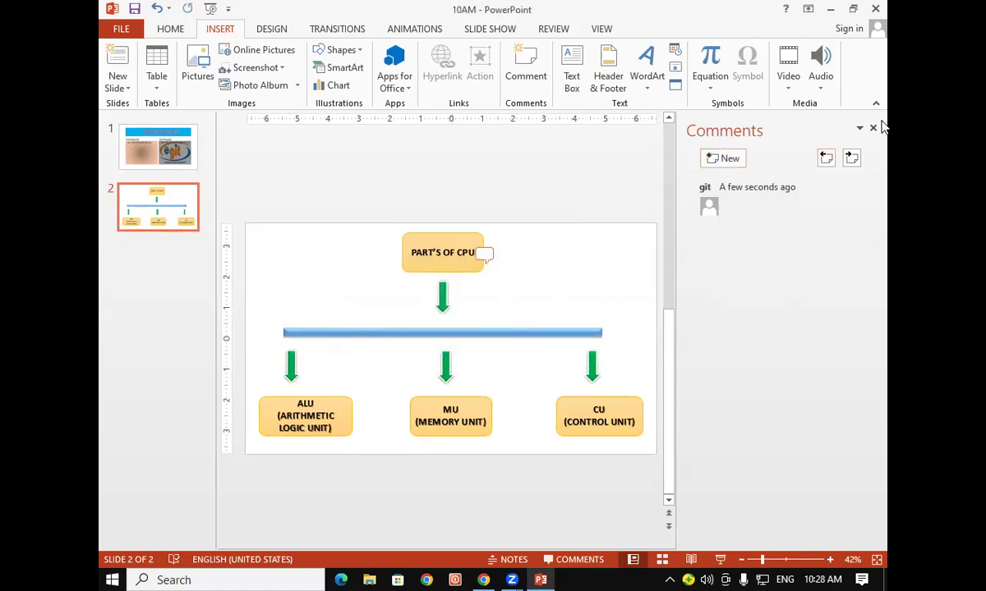
left_click(873, 127)
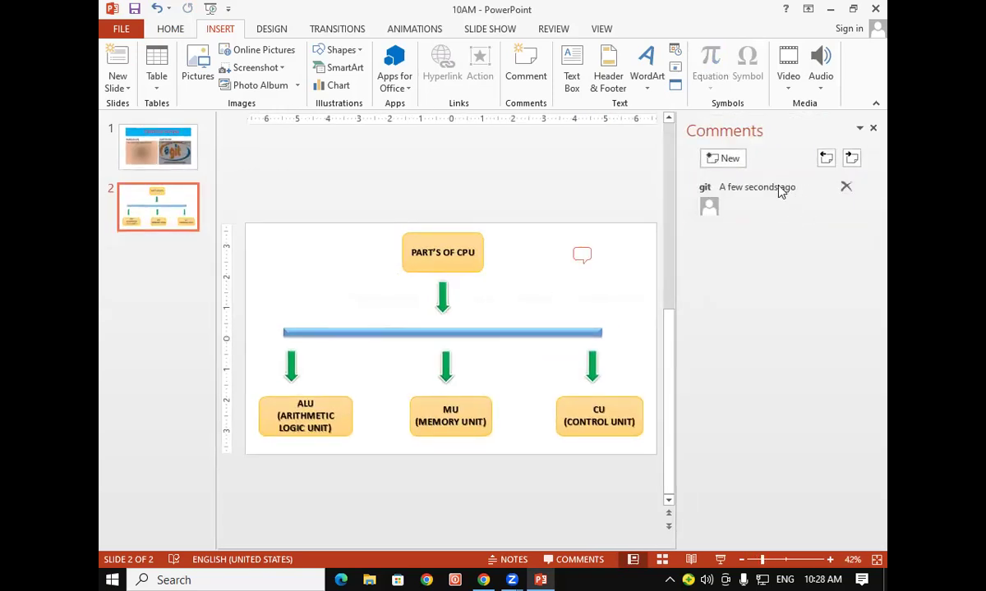
left_click(846, 187)
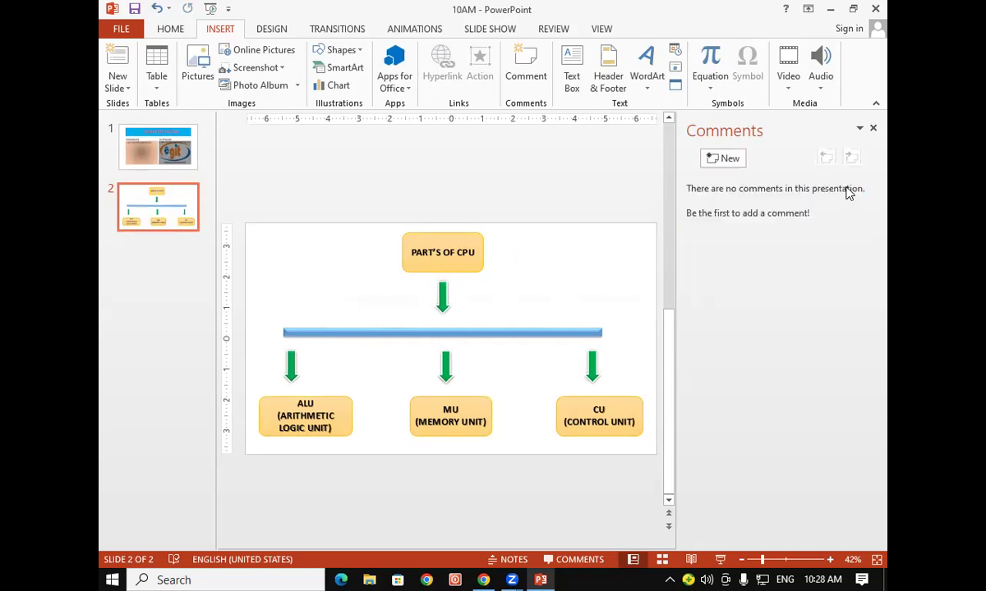
left_click(874, 130)
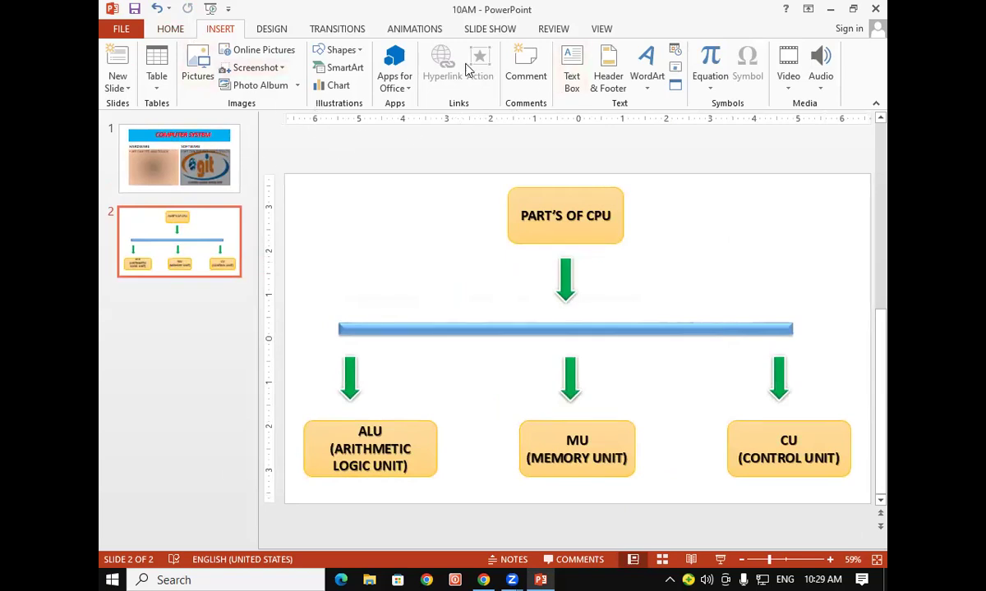
left_click(572, 70)
left_click_drag(338, 219, 452, 251)
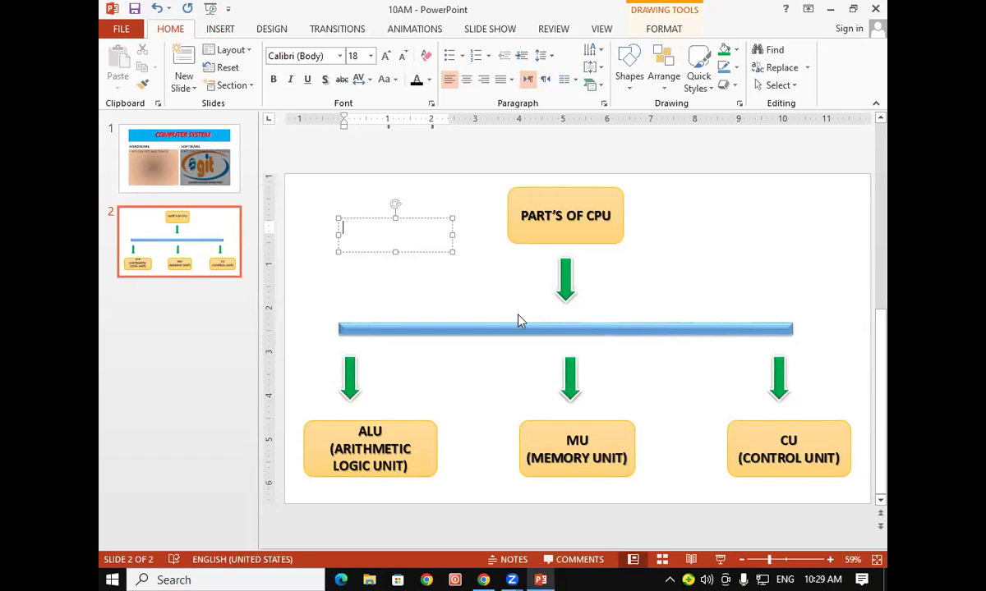
left_click(657, 275)
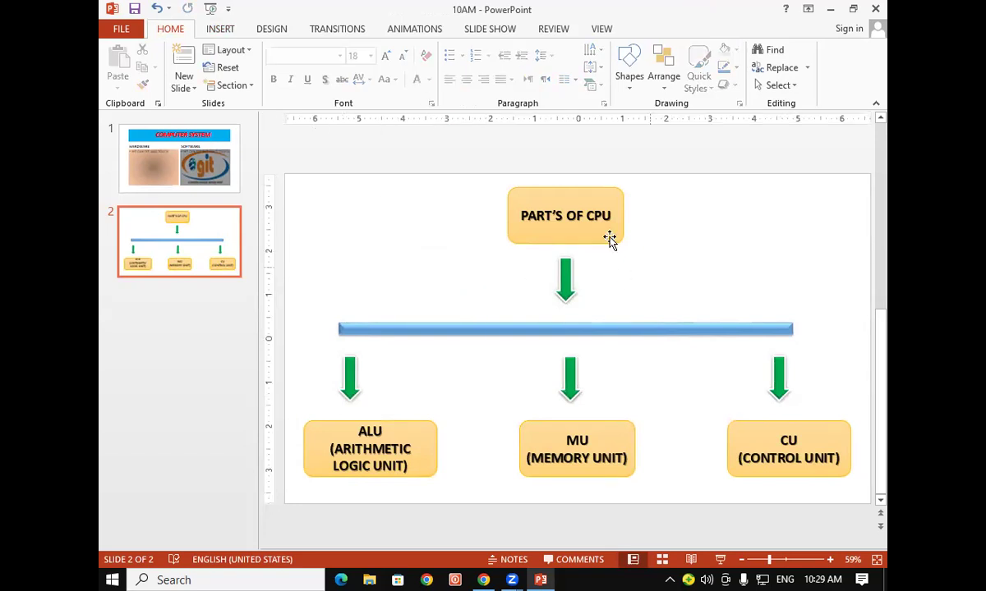
left_click(217, 30)
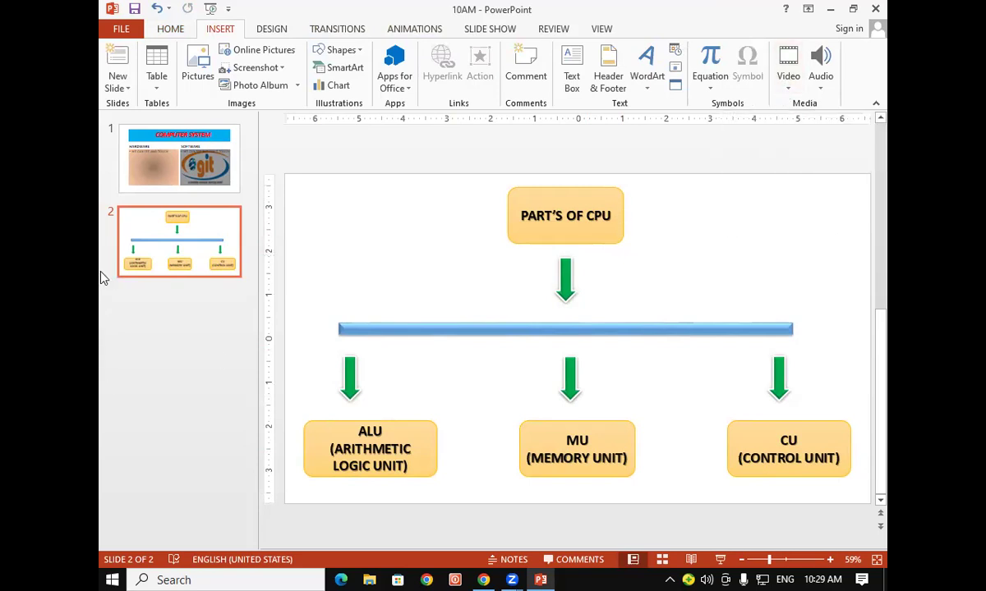
Step: Add a blank slide 3 and search YouTube for Tom and Jerry through Online Video
key("Return")
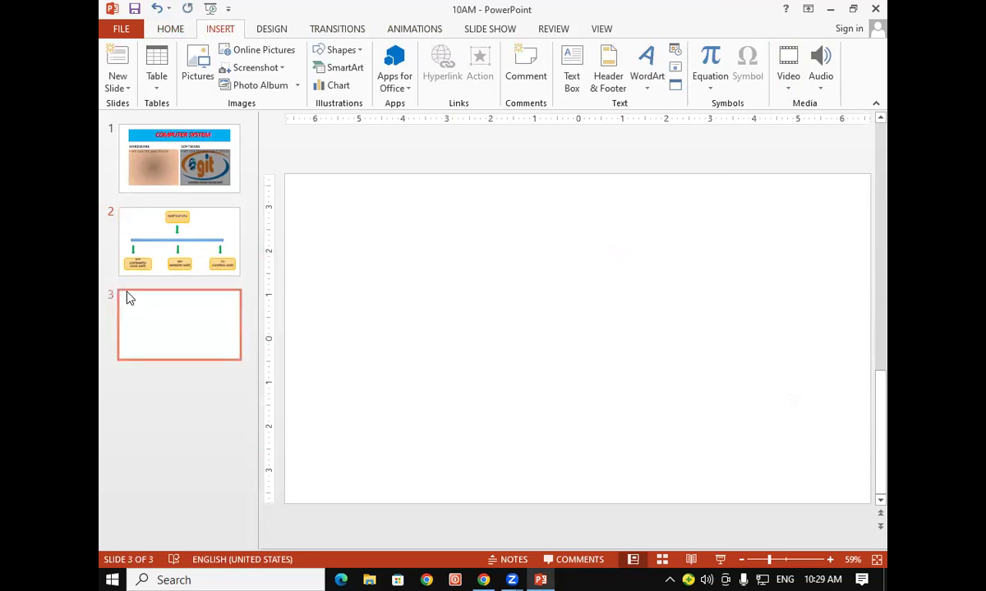
left_click(787, 57)
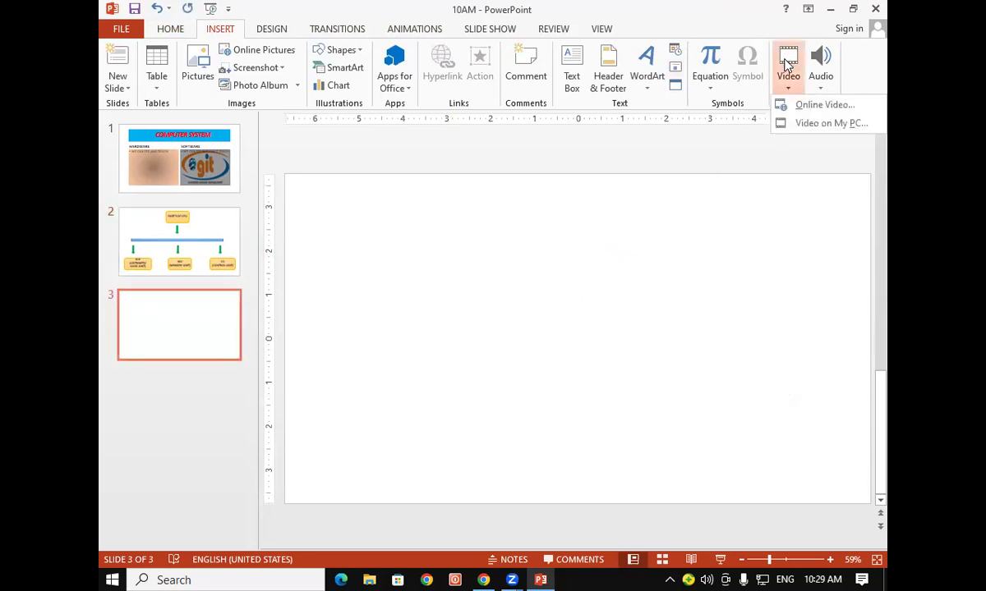
left_click(807, 107)
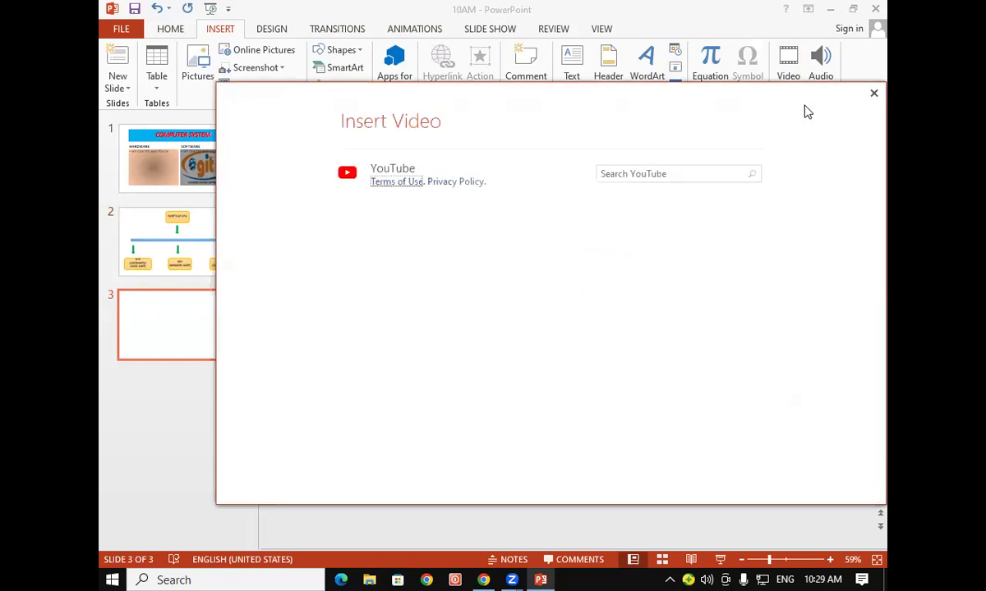
left_click(662, 175)
type("TOM AND JERRY")
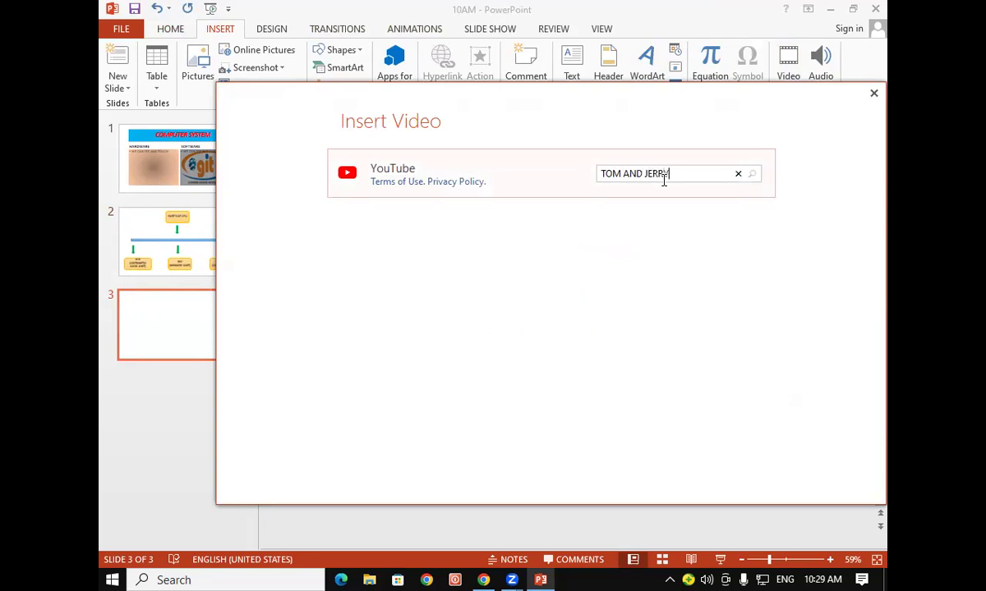
key("Return")
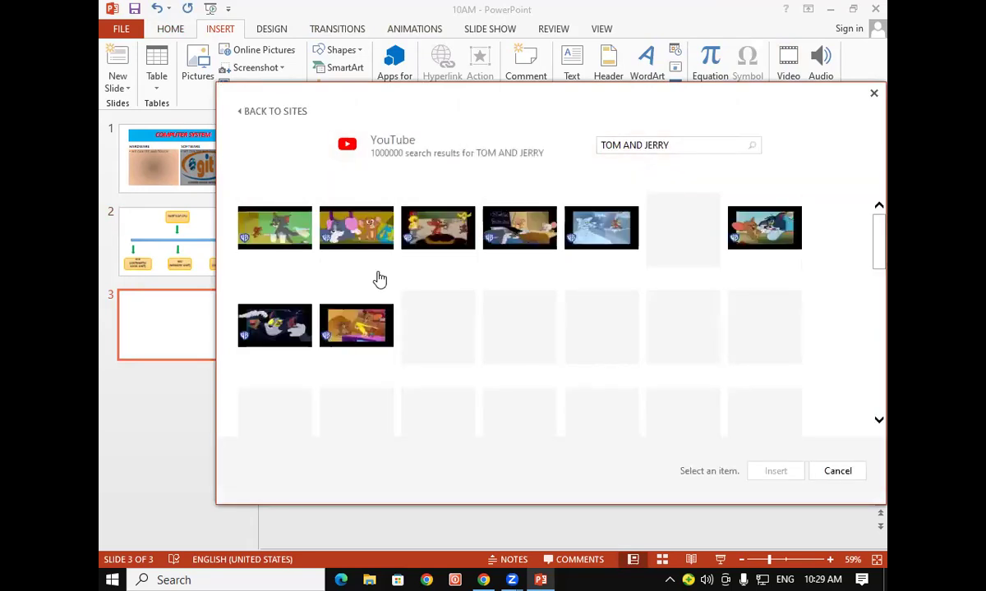
Step: Try inserting the Portuguese Tom and Jerry video, then dismiss the can't-insert error
left_click(348, 241)
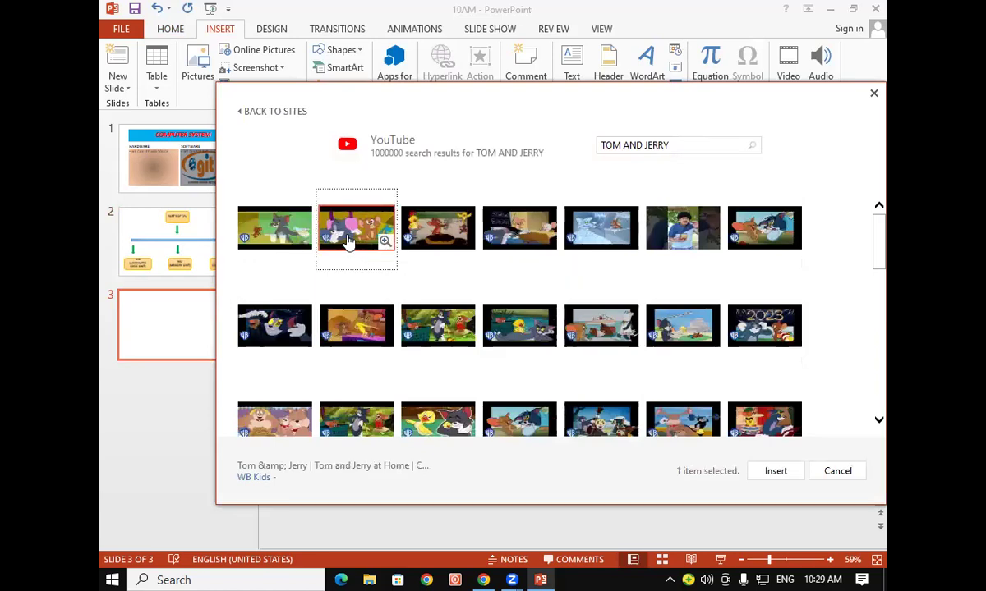
left_click(503, 228)
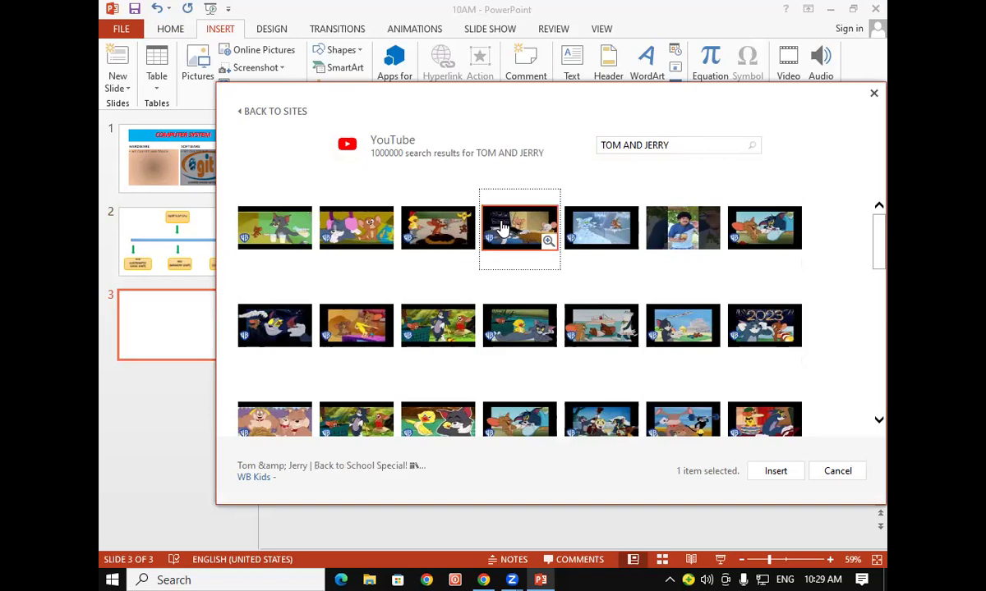
left_click(756, 240)
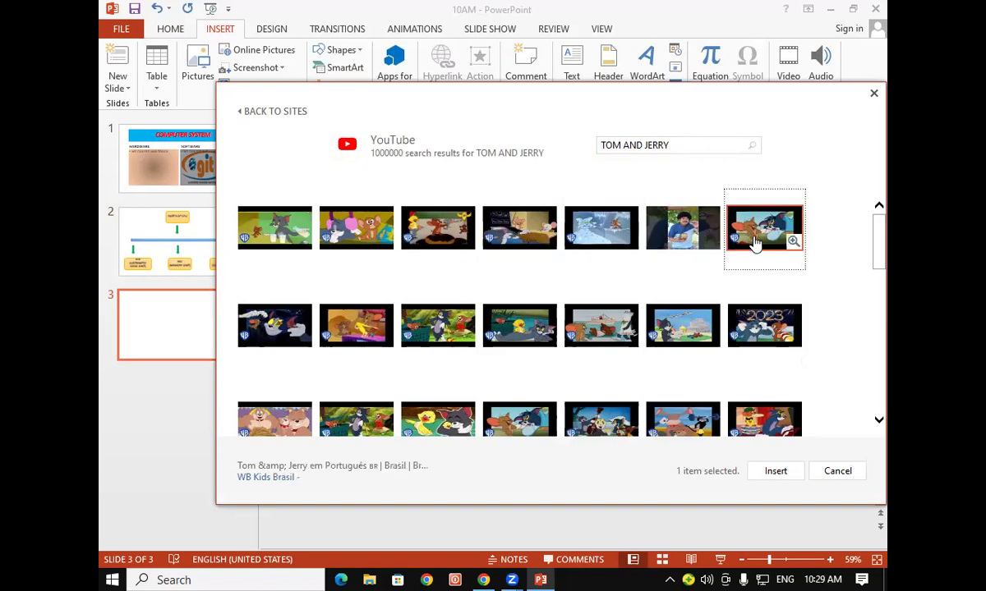
left_click(776, 471)
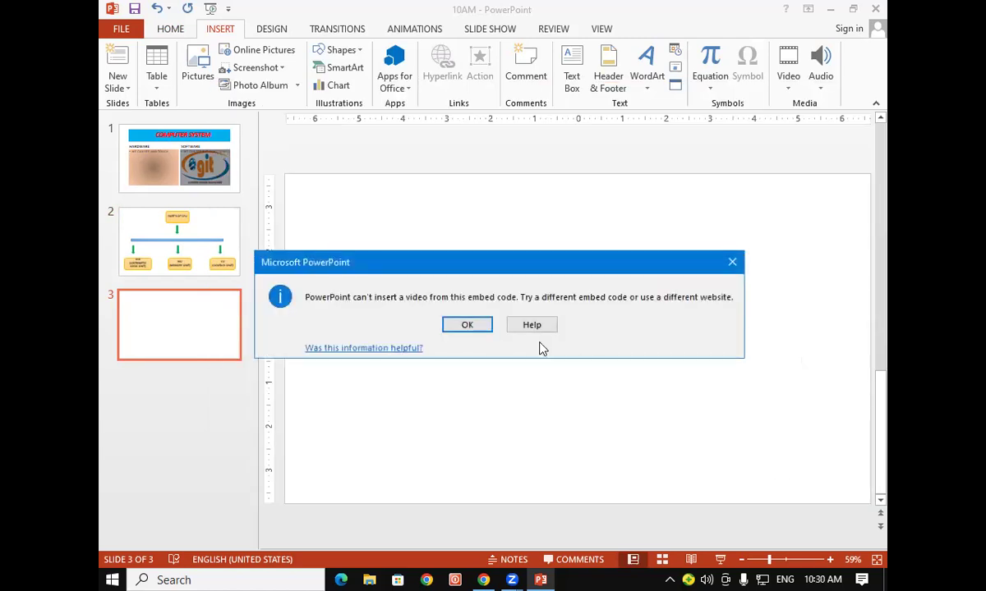
left_click(479, 325)
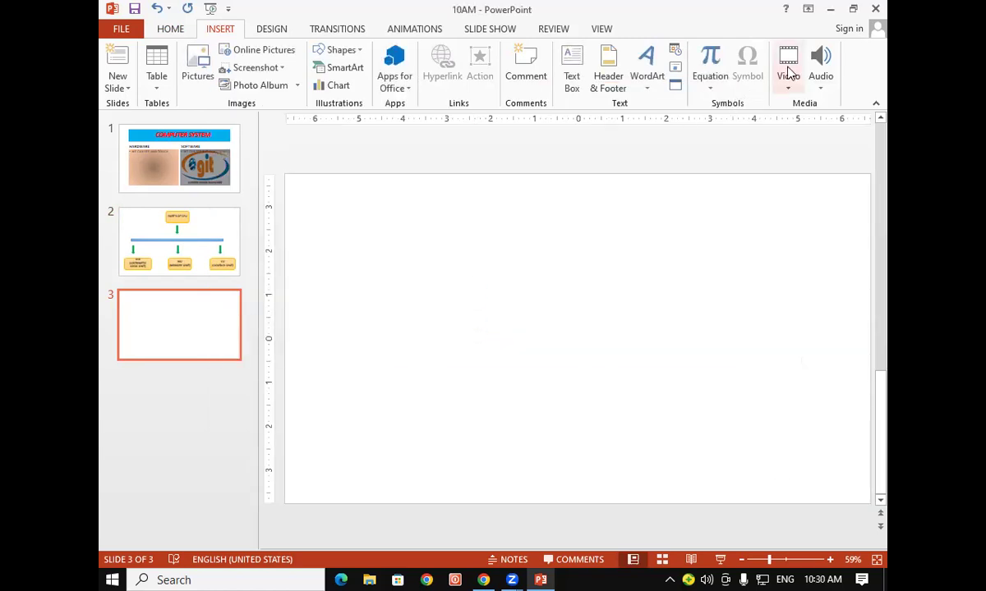
Step: Retry Online Video with the first Tom and Jerry result and dismiss the resulting error
left_click(790, 84)
left_click(813, 104)
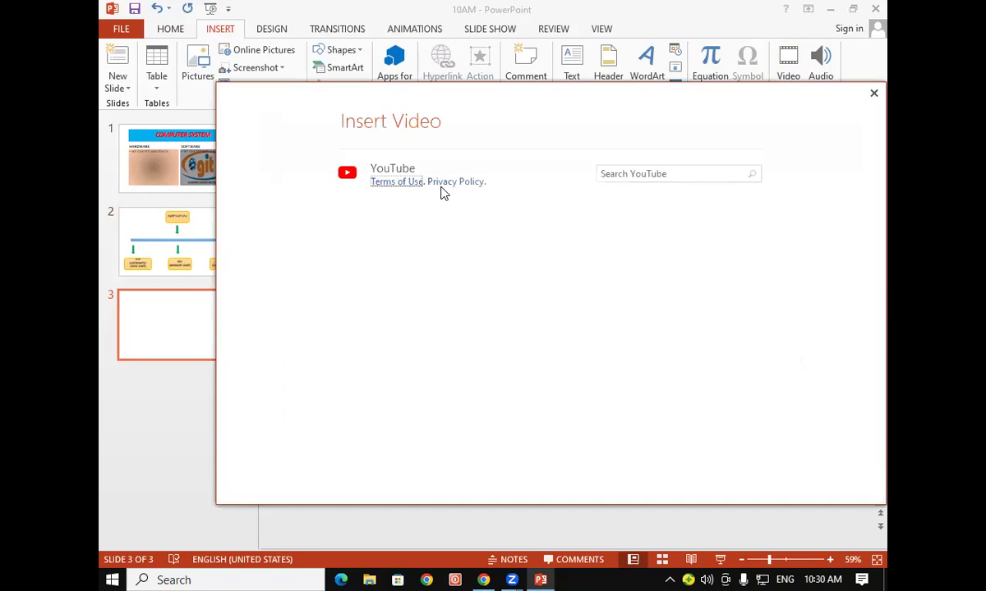
left_click(622, 172)
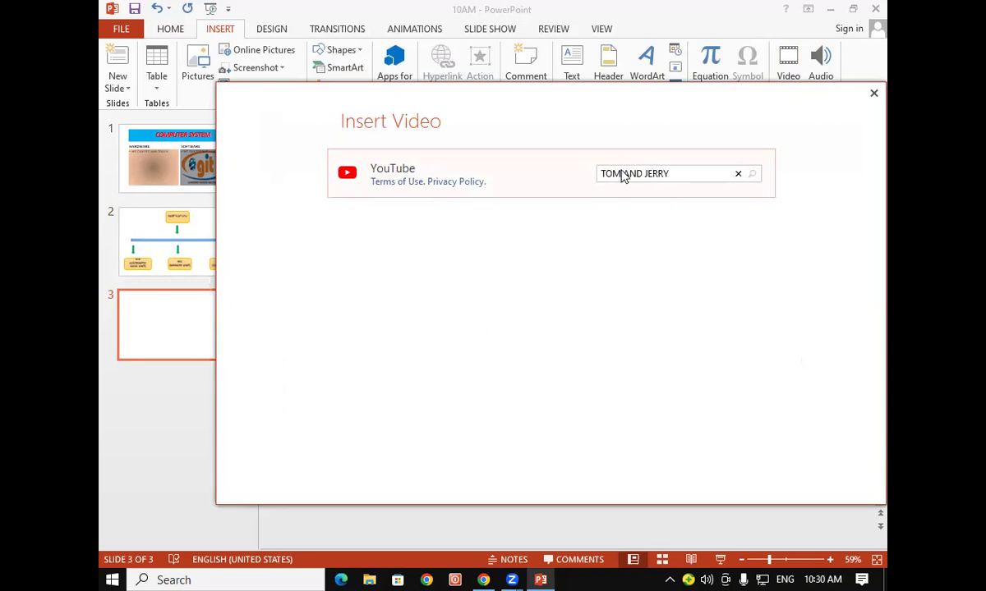
key("Return")
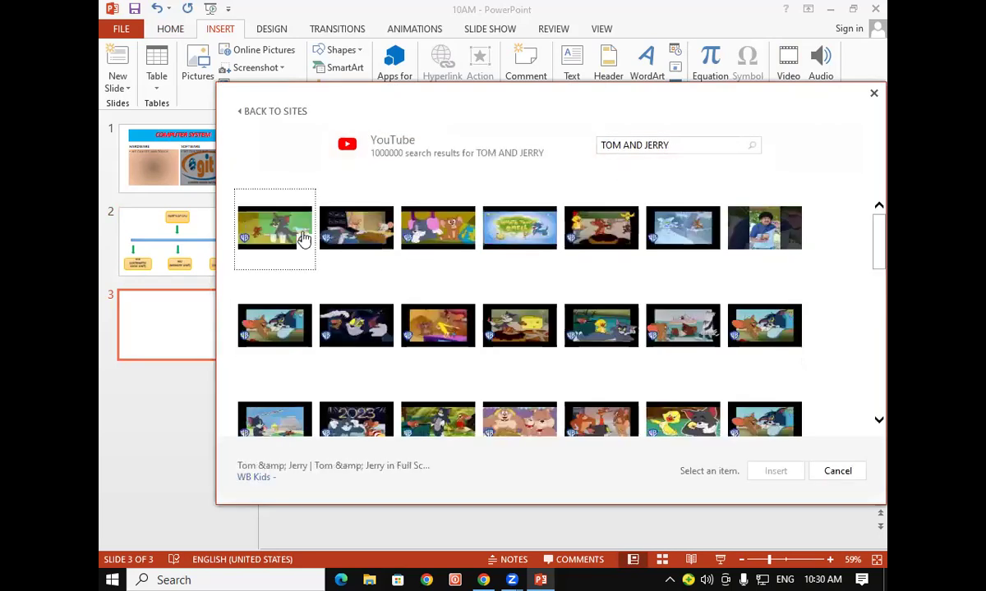
left_click(302, 239)
left_click(778, 471)
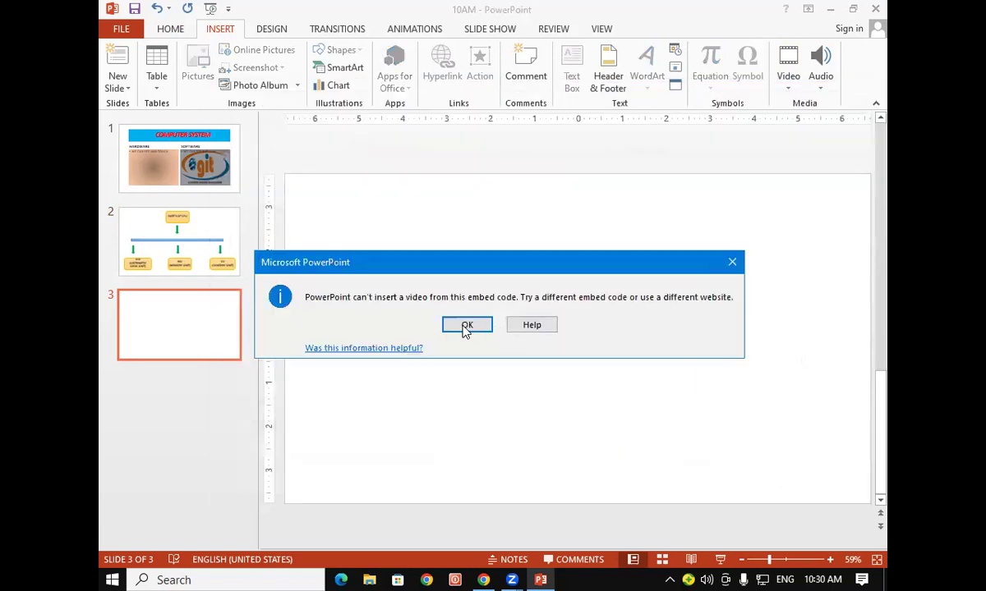
left_click(466, 326)
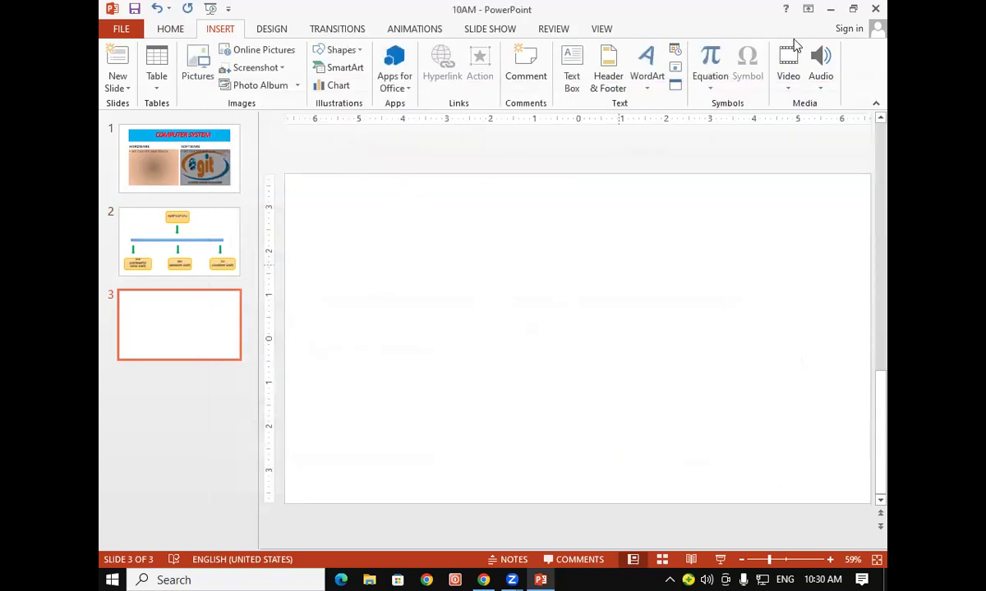
Step: Try inserting the second YouTube cartoon result, close the error, and reopen the Video menu
left_click(790, 81)
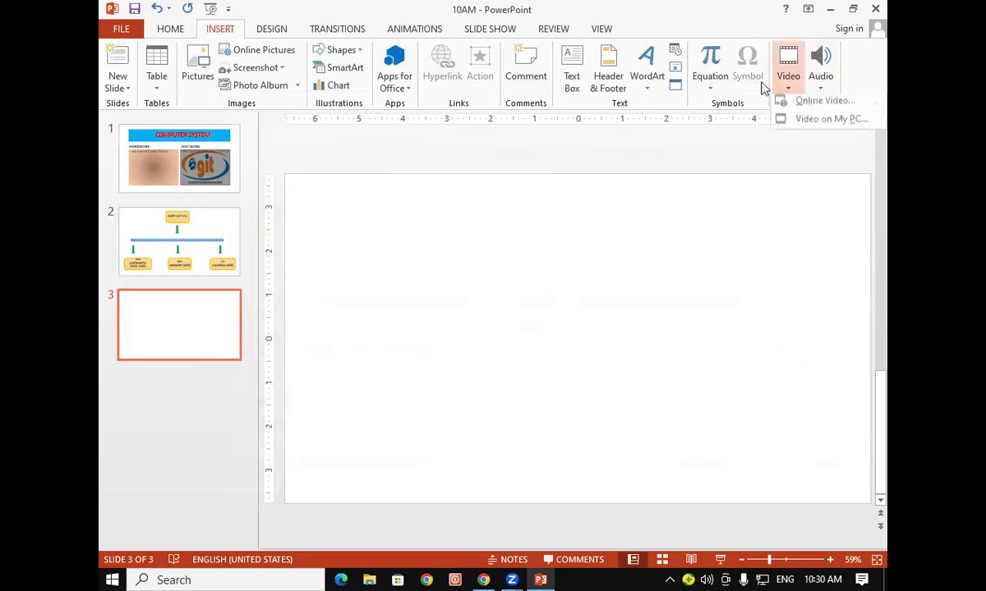
left_click(813, 106)
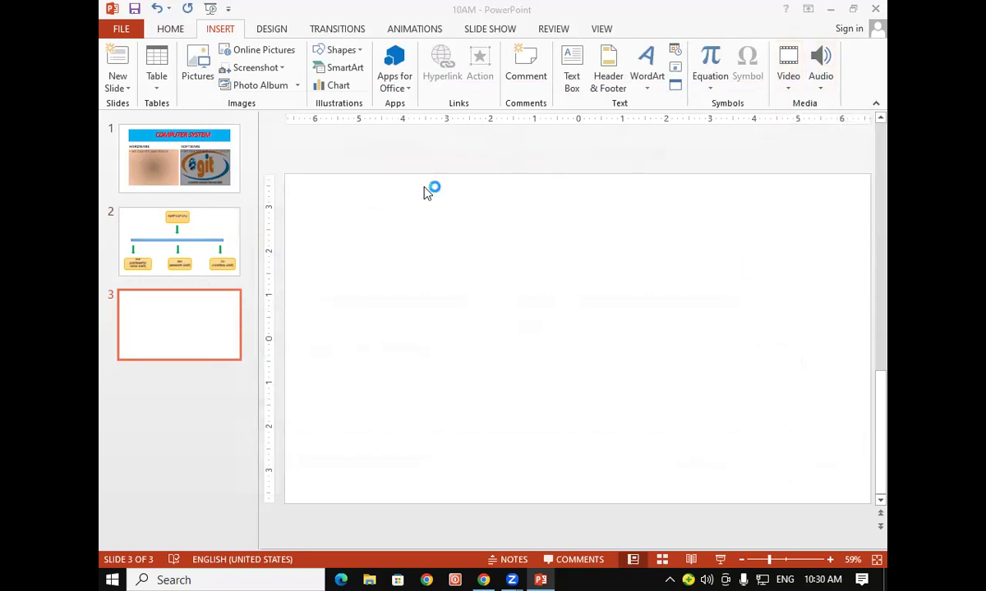
left_click(631, 174)
type("CARTOON")
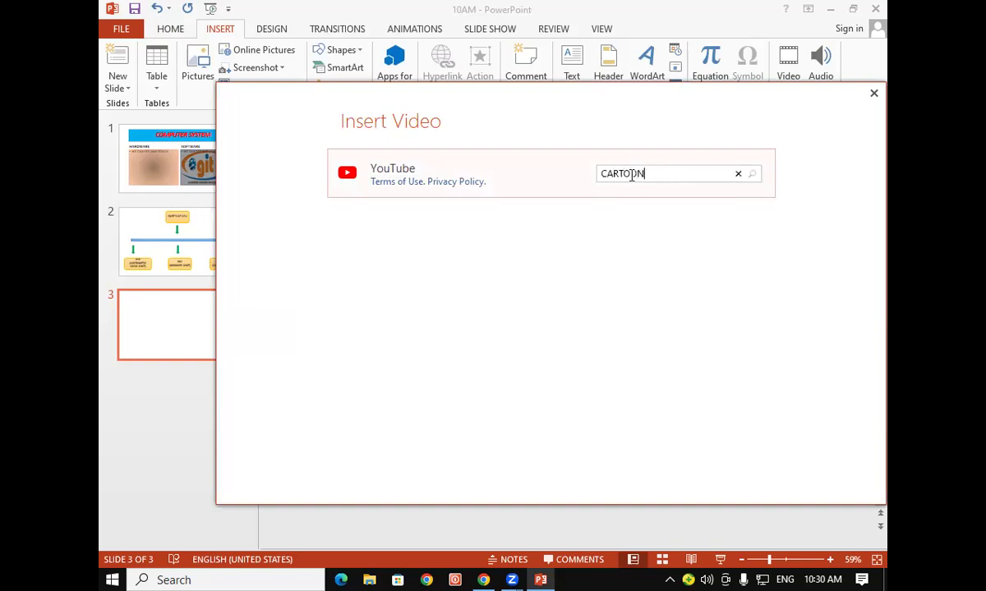
key("Return")
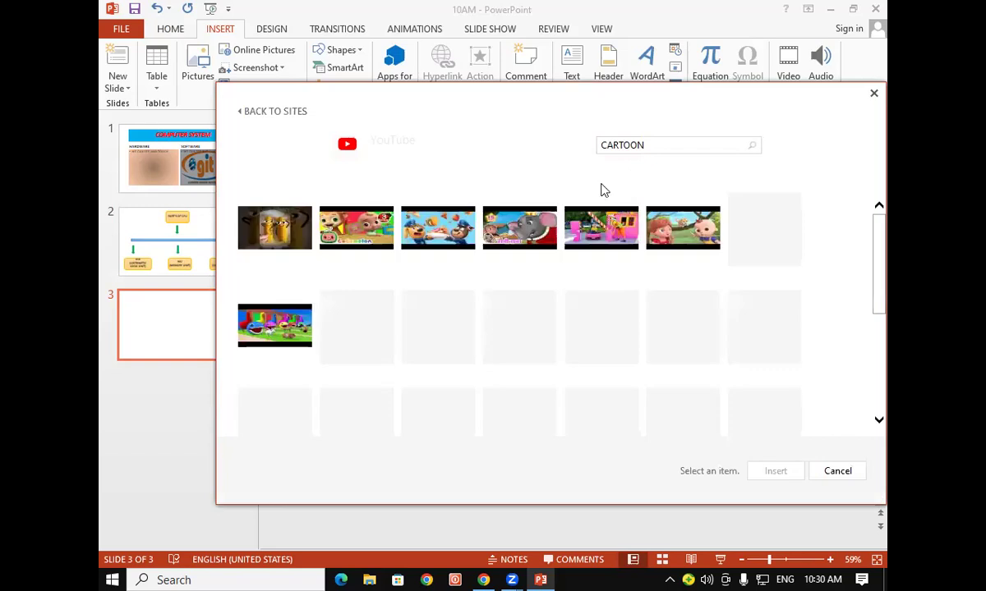
left_click(355, 240)
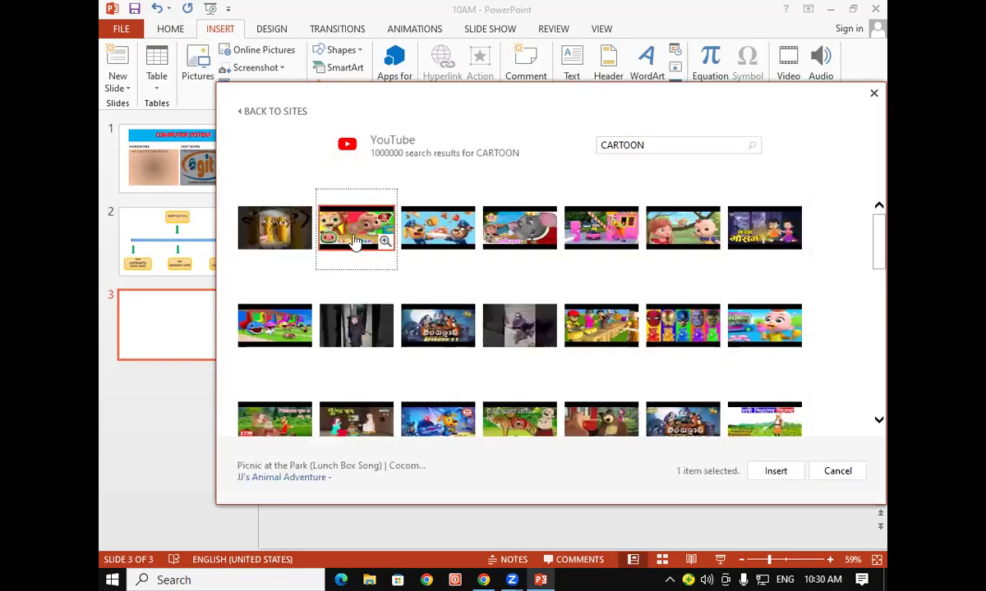
left_click(772, 476)
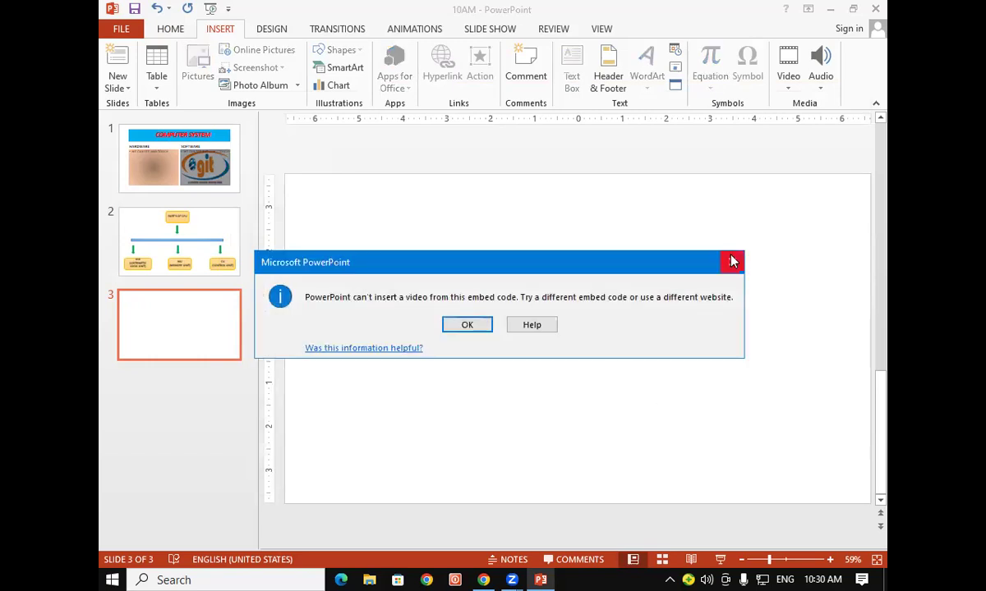
left_click(733, 260)
left_click(788, 75)
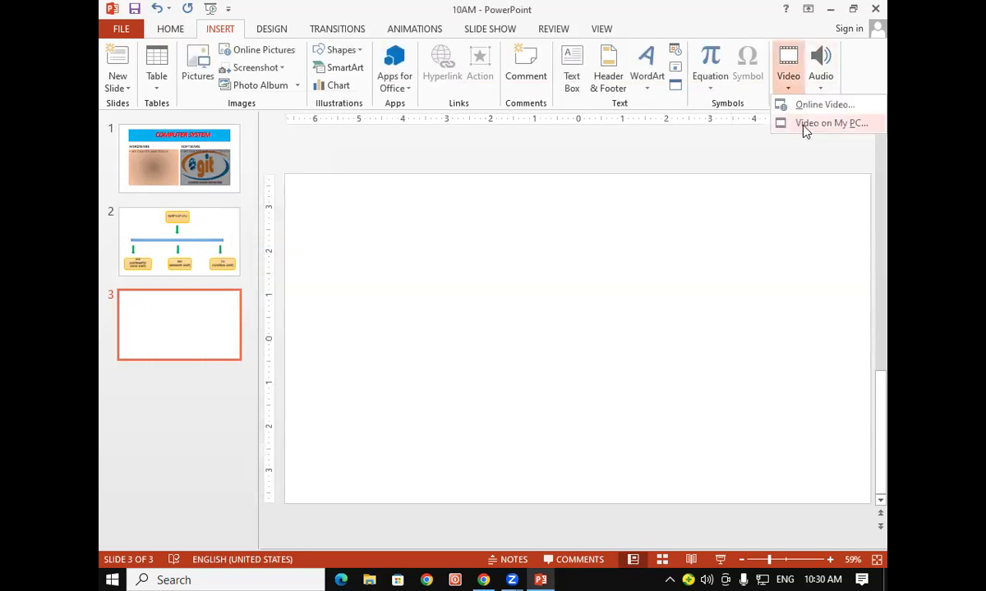
Step: Insert the Tom and Jerry 2018 MP4 file from the computer onto slide 3
left_click(803, 124)
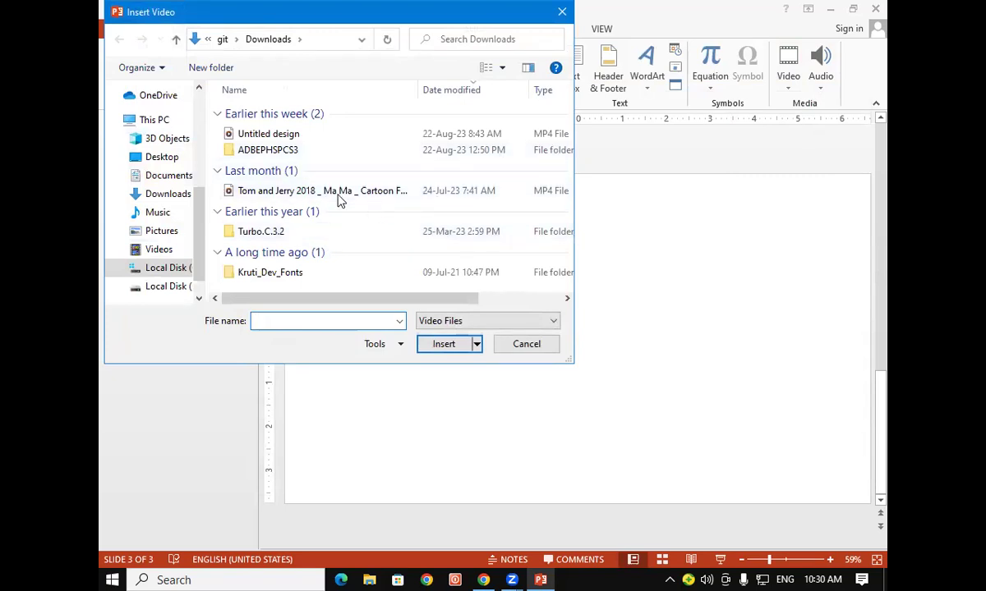
left_click(340, 194)
left_click(457, 345)
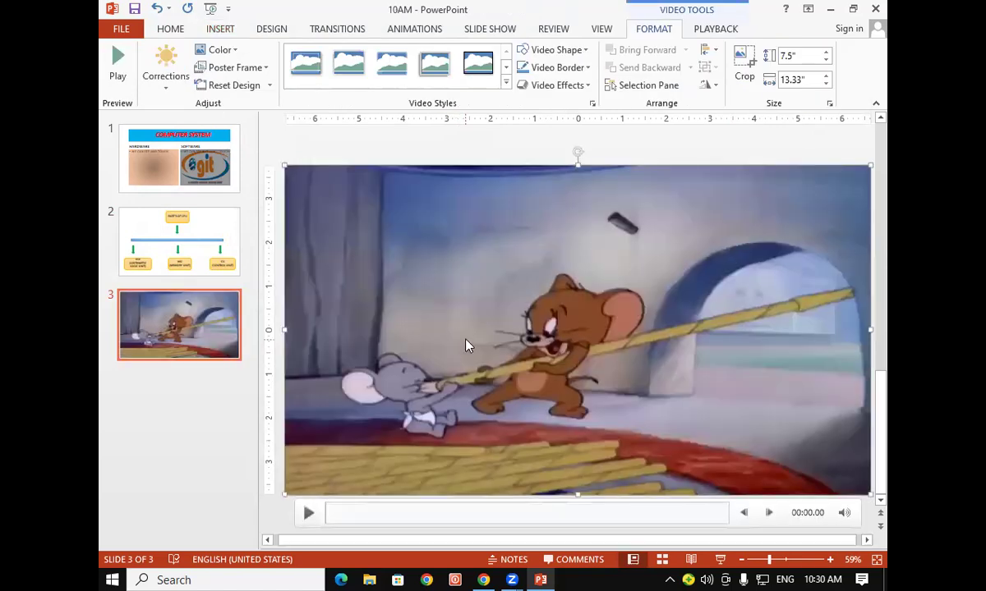
mouse_move(427, 300)
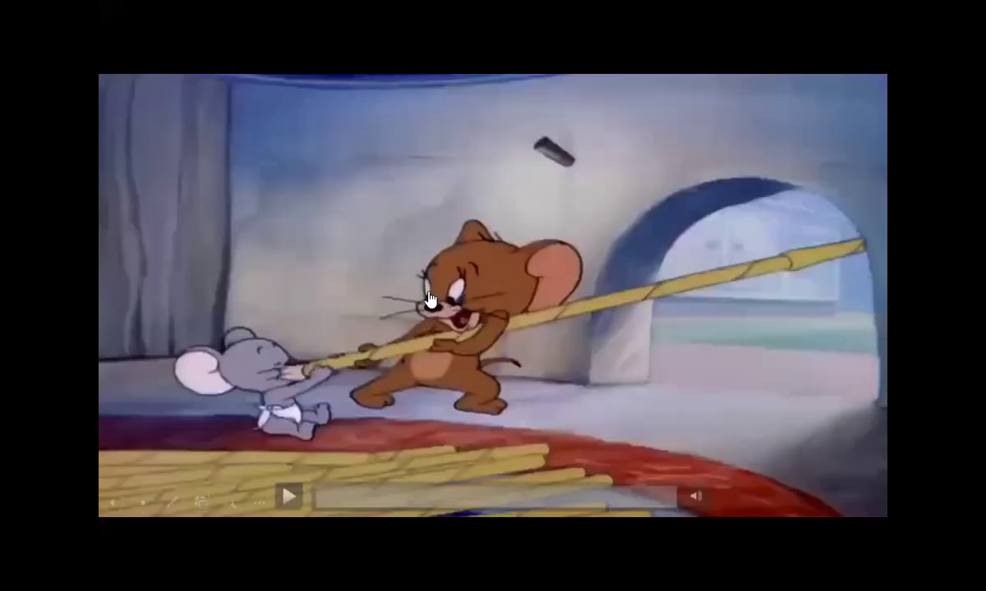
Step: Play the cartoon in the slide show, jump around its timeline, pause, and end the show
left_click(289, 495)
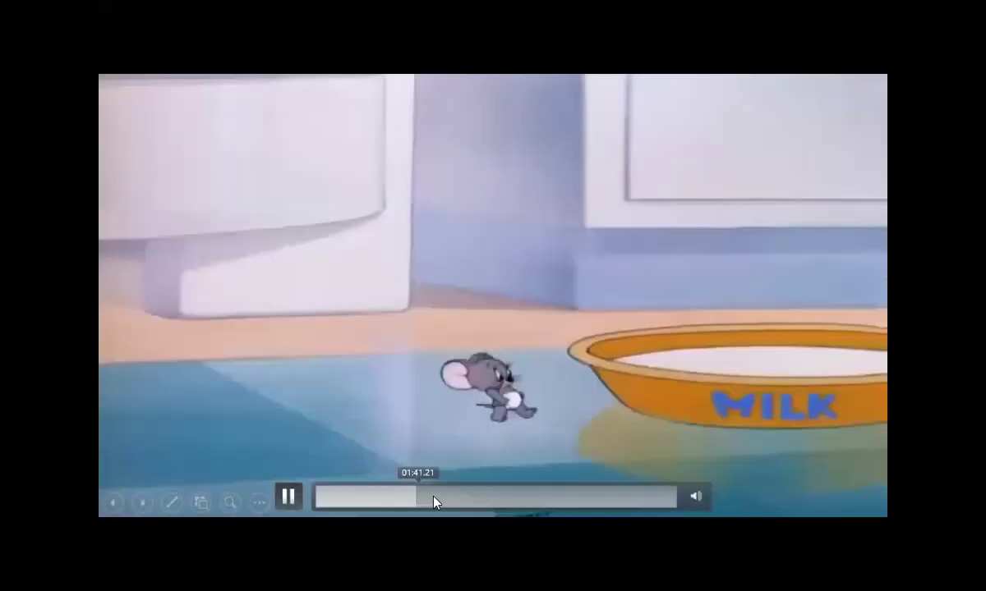
left_click(434, 500)
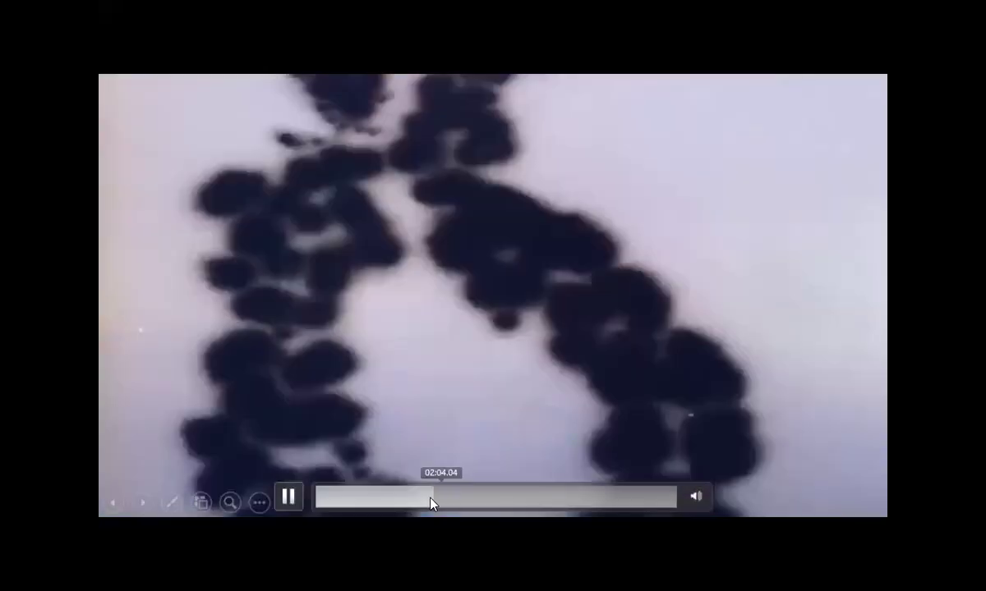
left_click(429, 502)
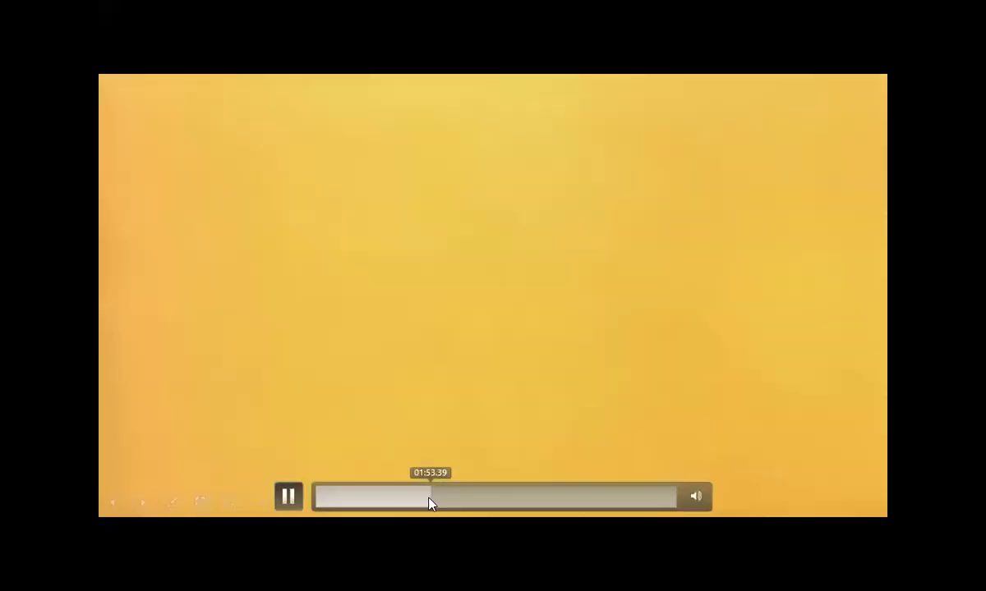
left_click(427, 502)
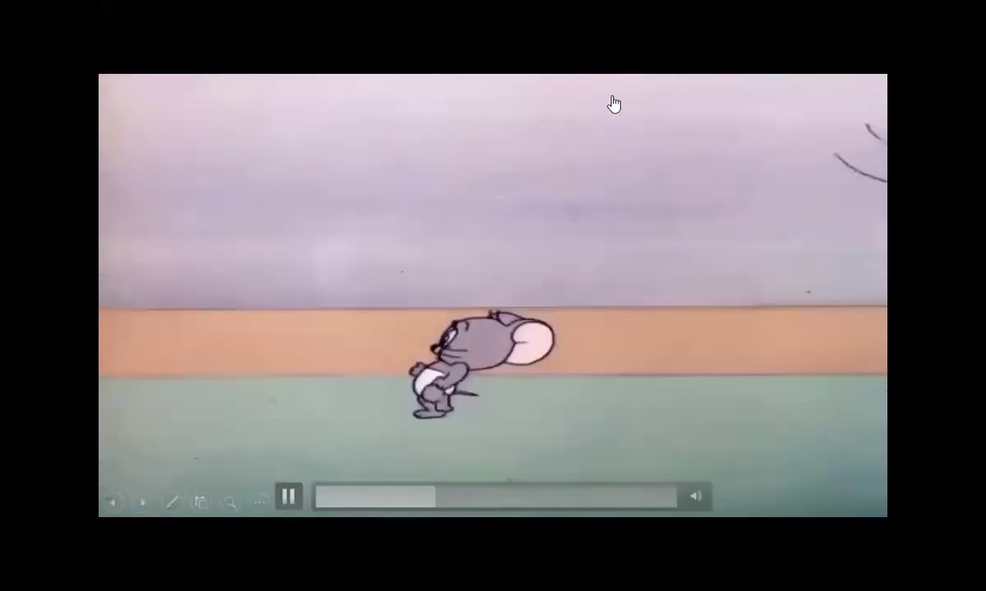
left_click(613, 132)
key("Escape")
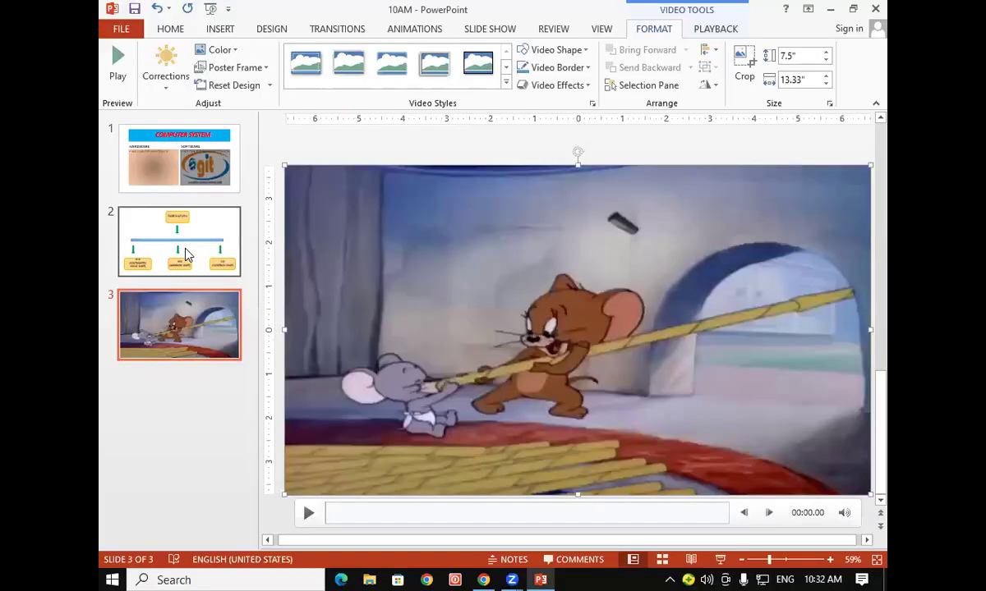
Step: Insert the long hanumanchalisa MP3 onto slide 2's CPU diagram and start playing it
left_click(190, 256)
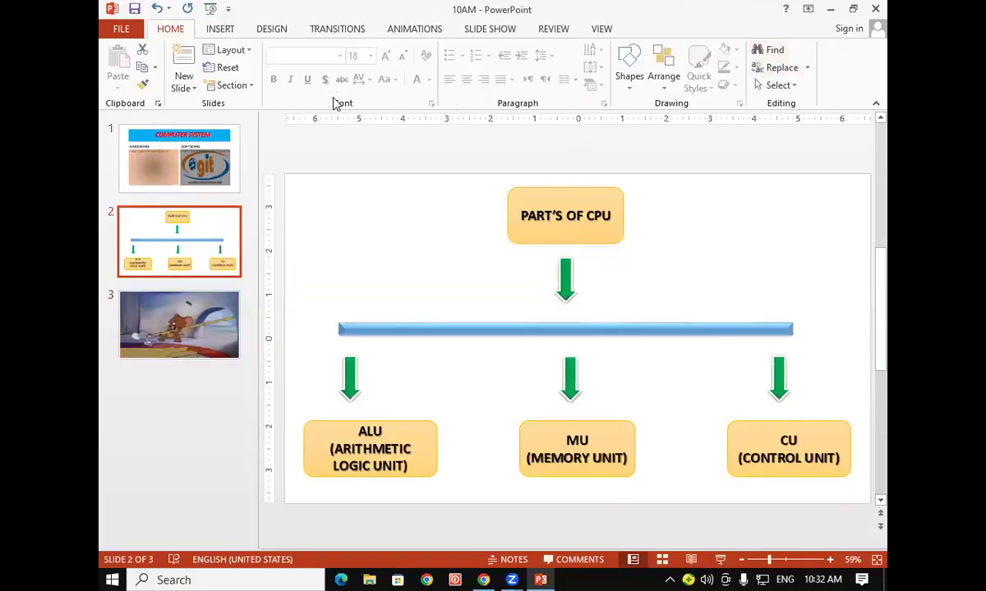
left_click(220, 29)
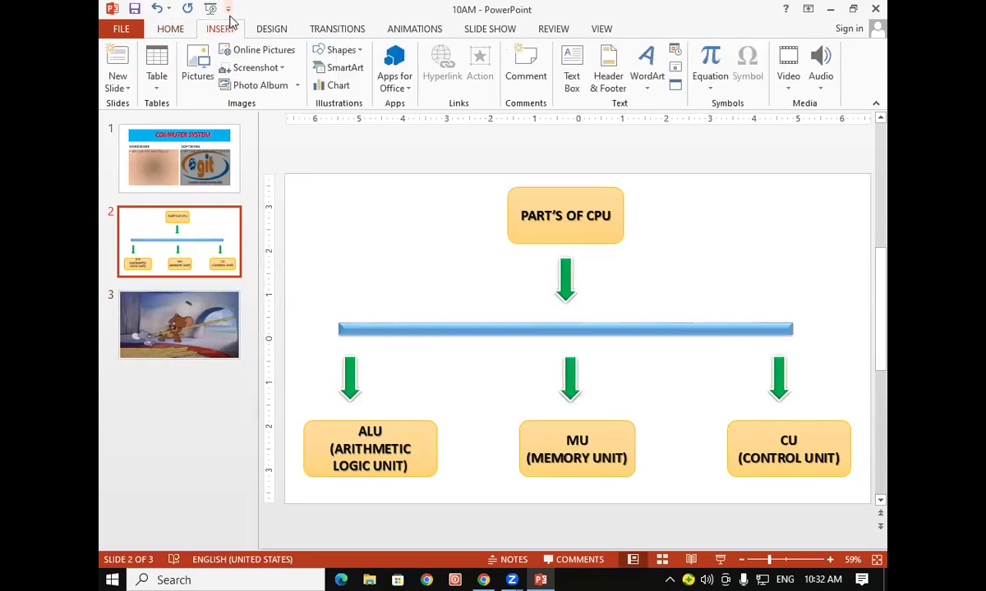
left_click(819, 74)
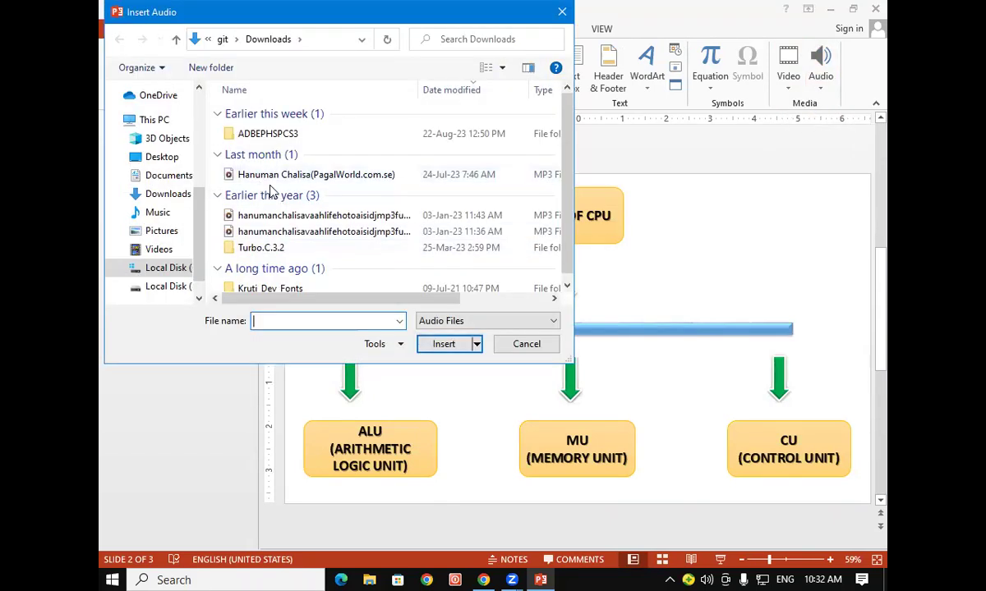
left_click(302, 179)
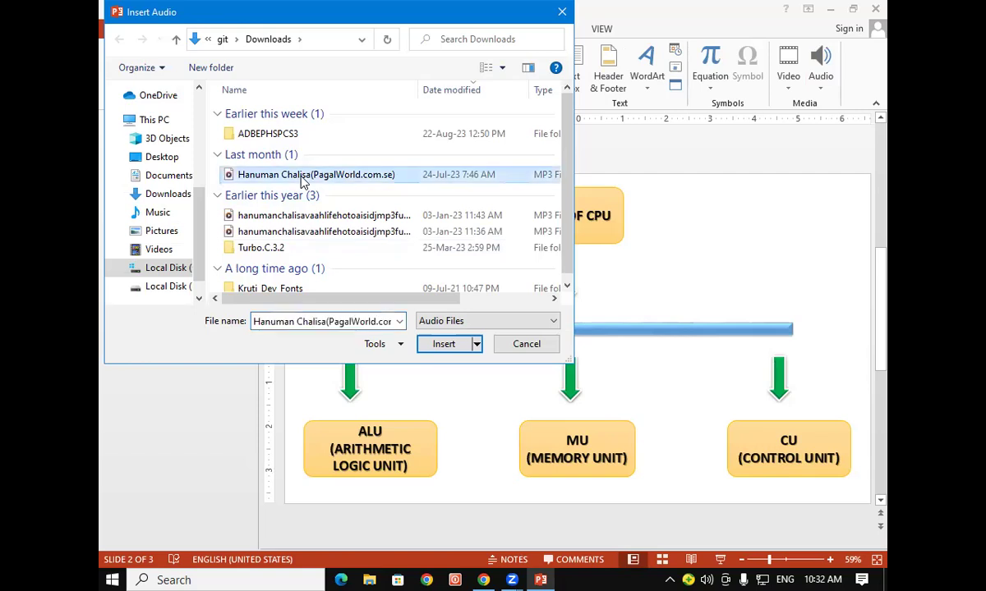
left_click(311, 217)
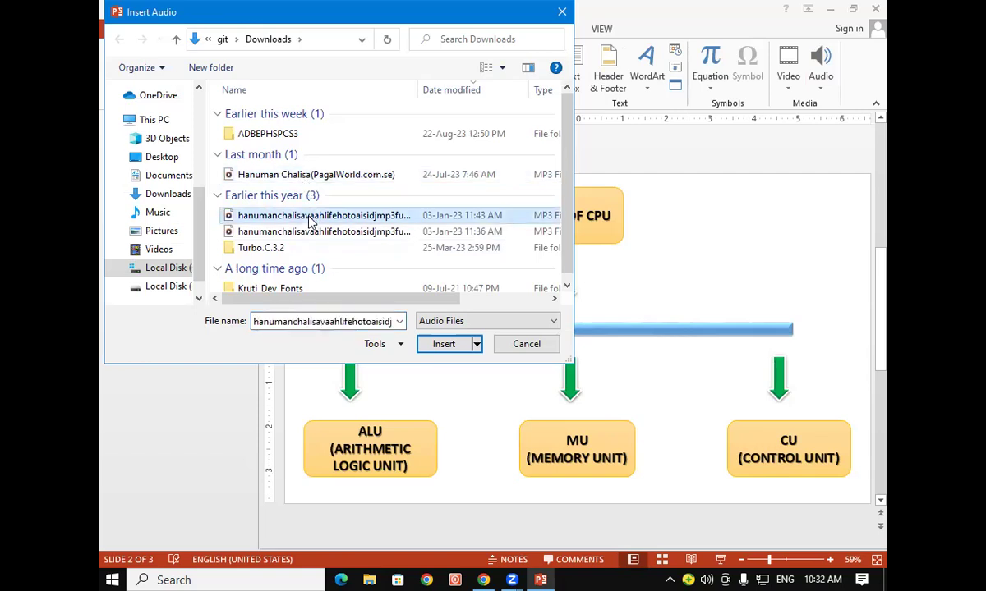
left_click(447, 345)
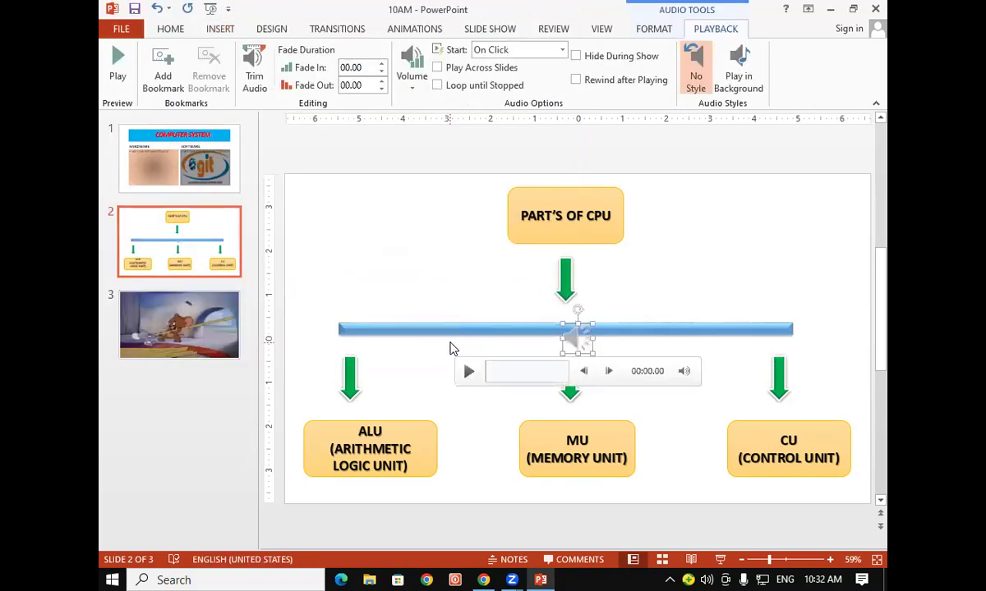
left_click(462, 374)
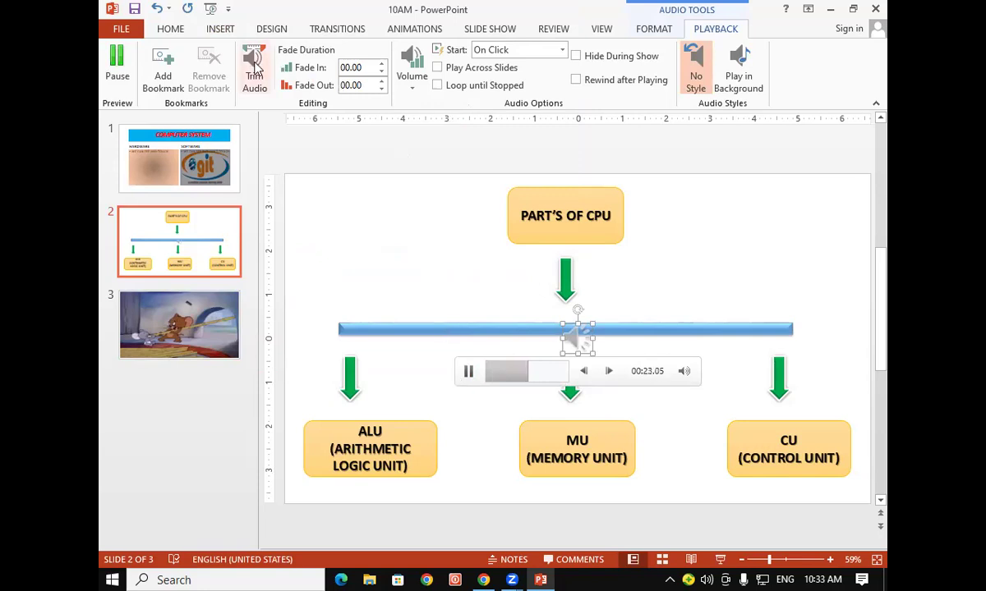
Step: Trim the slide 2 audio to start at 00:06.370 and end at 00:19.679
left_click(255, 70)
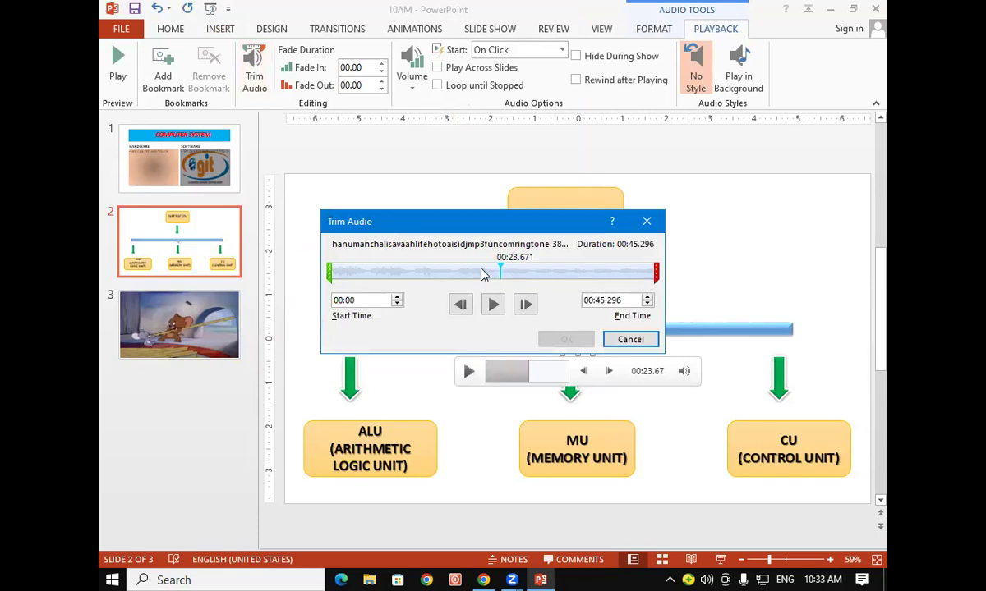
left_click(335, 275)
left_click_drag(336, 276, 374, 275)
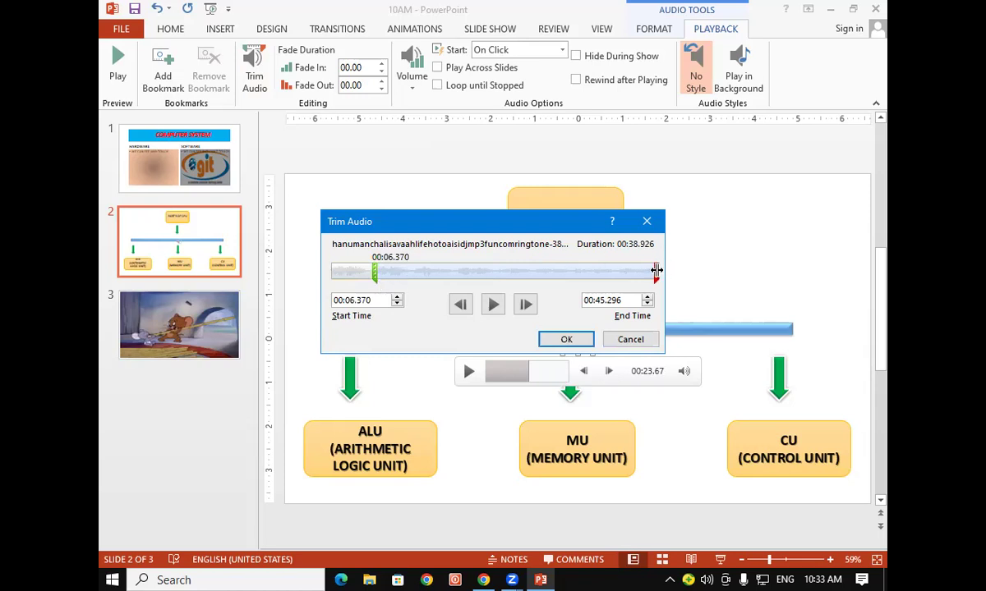
left_click_drag(657, 270, 472, 271)
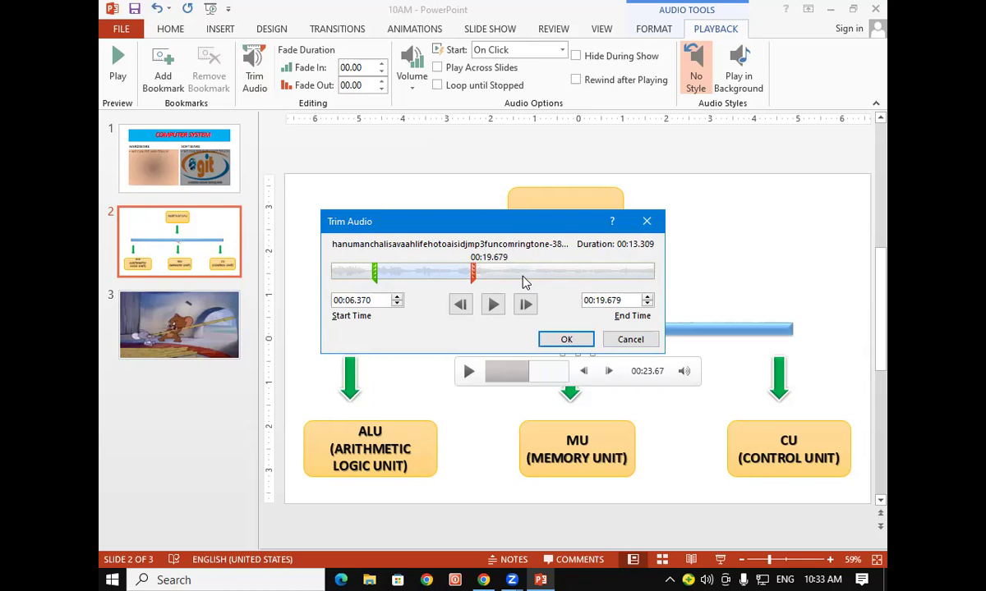
left_click(569, 341)
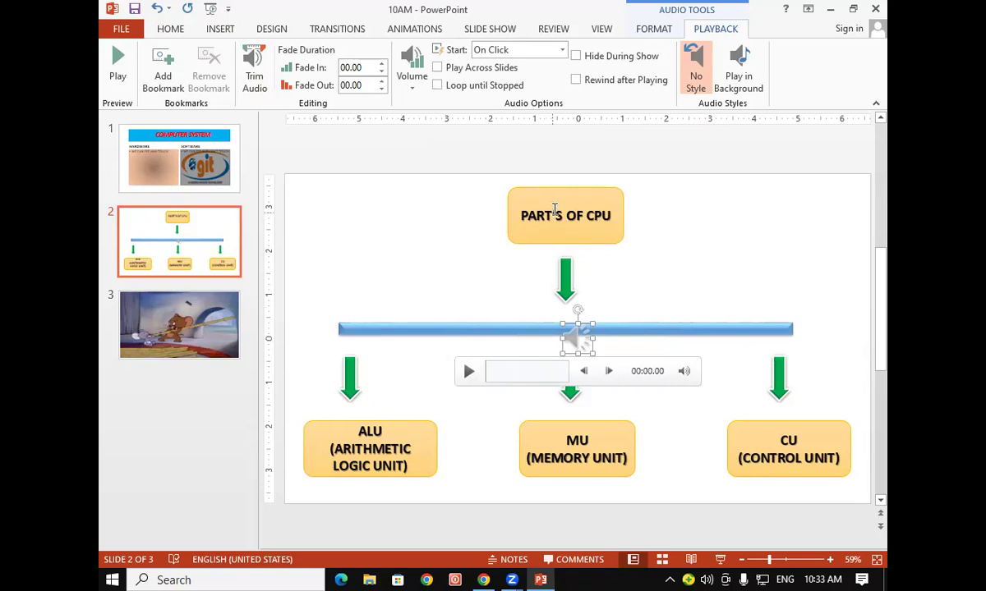
Step: Preview the trimmed audio, keeping volume at High and start set to On Click
left_click(412, 82)
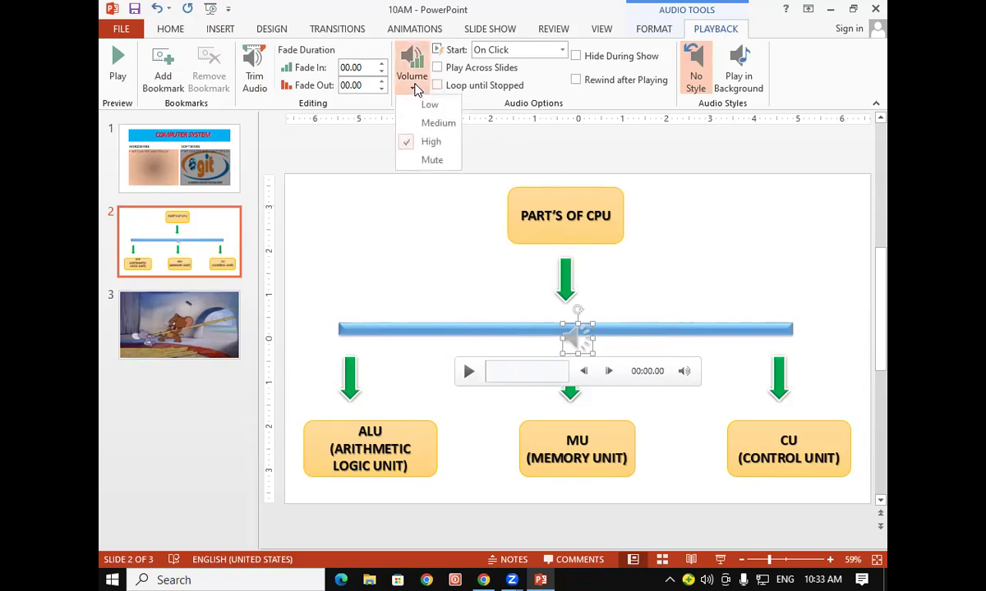
left_click(519, 164)
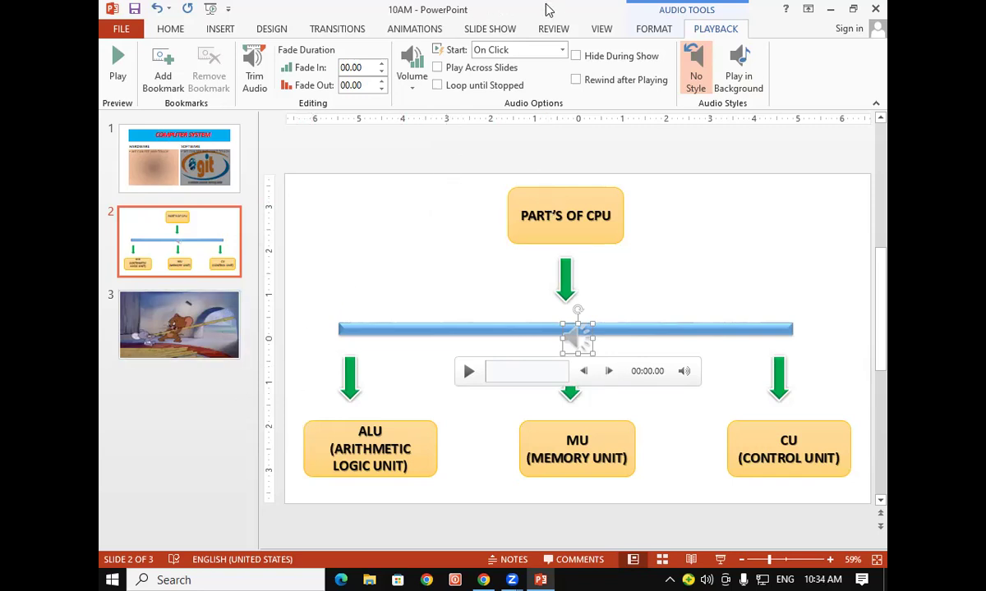
left_click(118, 70)
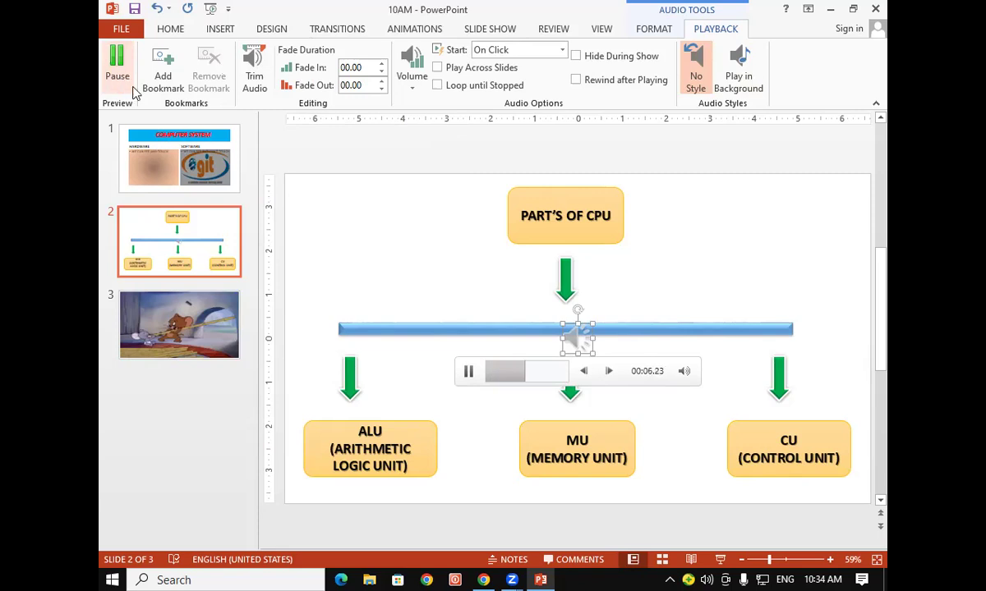
left_click(550, 52)
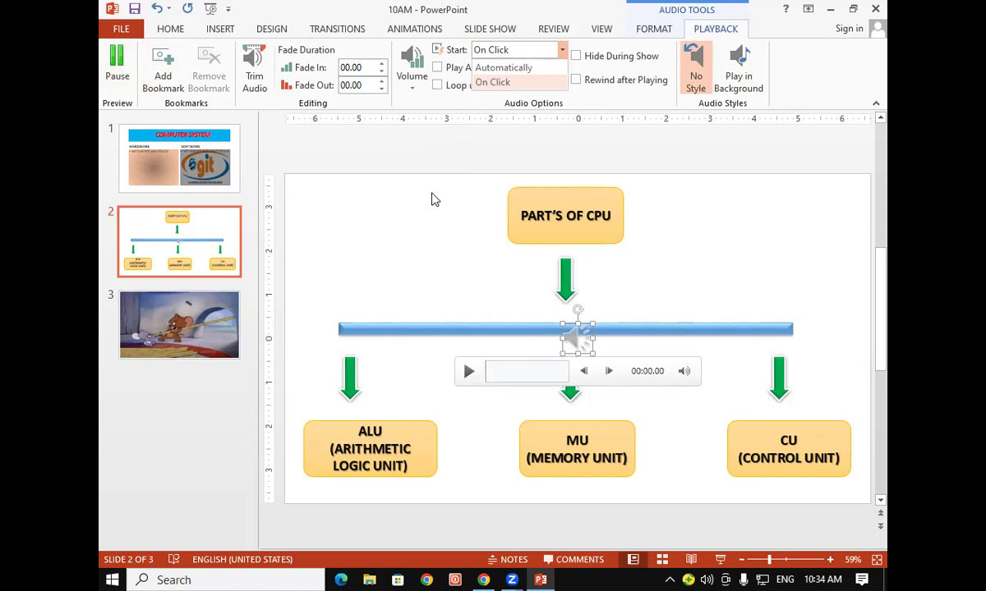
left_click(431, 200)
left_click(220, 29)
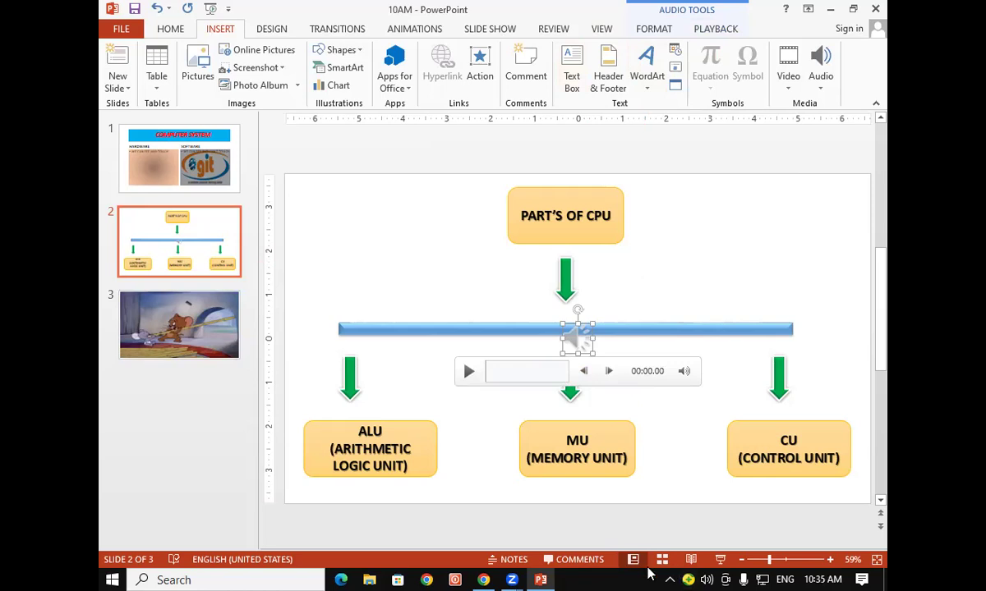
mouse_move(456, 237)
left_mouse_down()
mouse_move(428, 255)
mouse_move(425, 294)
left_mouse_up()
mouse_move(734, 167)
left_mouse_down()
mouse_move(690, 163)
mouse_move(661, 215)
mouse_move(655, 259)
left_mouse_up()
left_click_drag(694, 294, 713, 426)
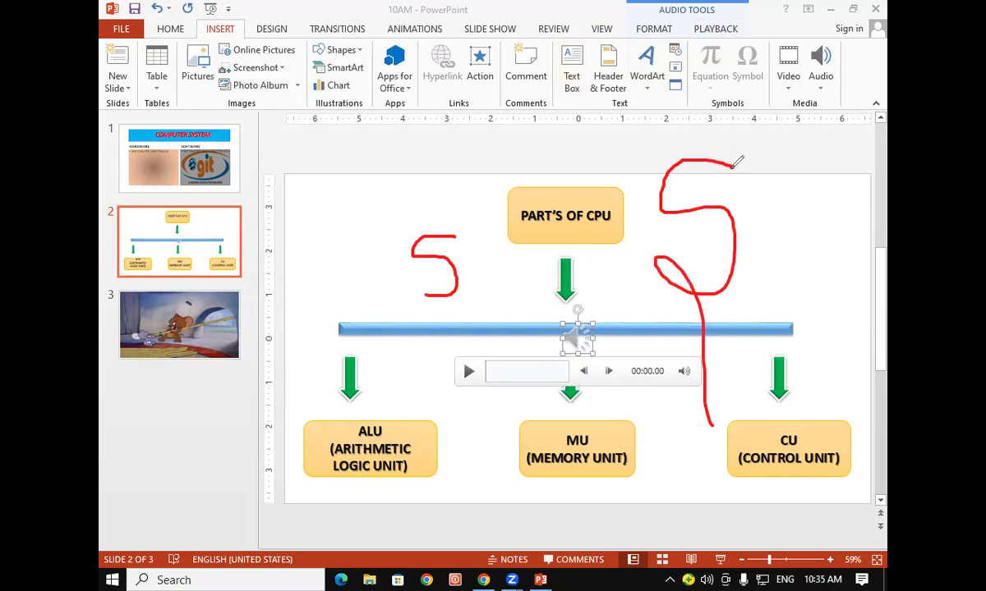
mouse_move(734, 168)
left_mouse_down()
mouse_move(673, 145)
mouse_move(653, 168)
mouse_move(653, 209)
mouse_move(690, 218)
mouse_move(735, 208)
mouse_move(746, 261)
mouse_move(697, 294)
mouse_move(670, 245)
mouse_move(700, 289)
left_mouse_up()
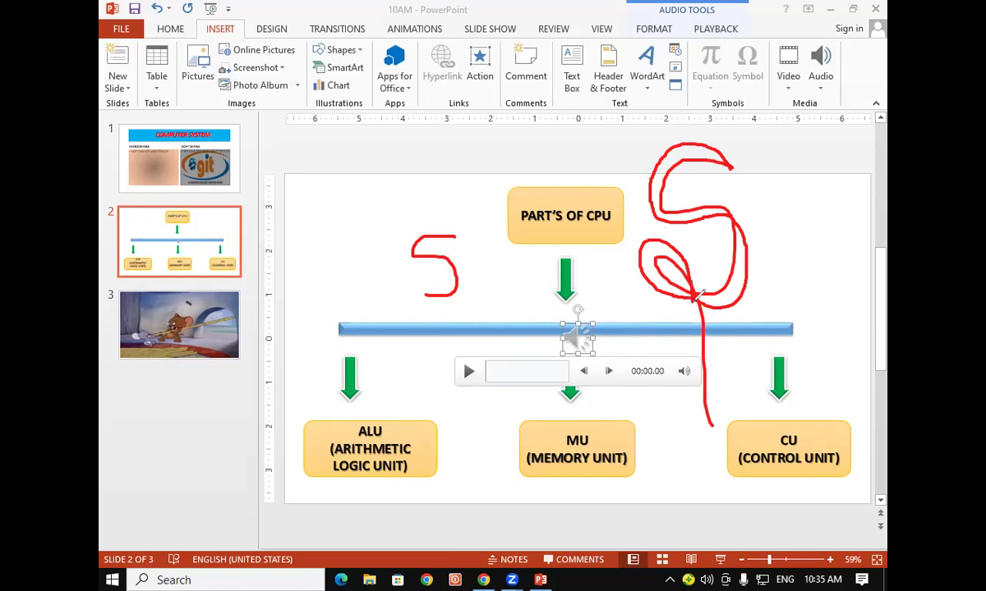
mouse_move(694, 297)
left_mouse_down()
mouse_move(684, 361)
mouse_move(696, 415)
mouse_move(712, 429)
left_mouse_up()
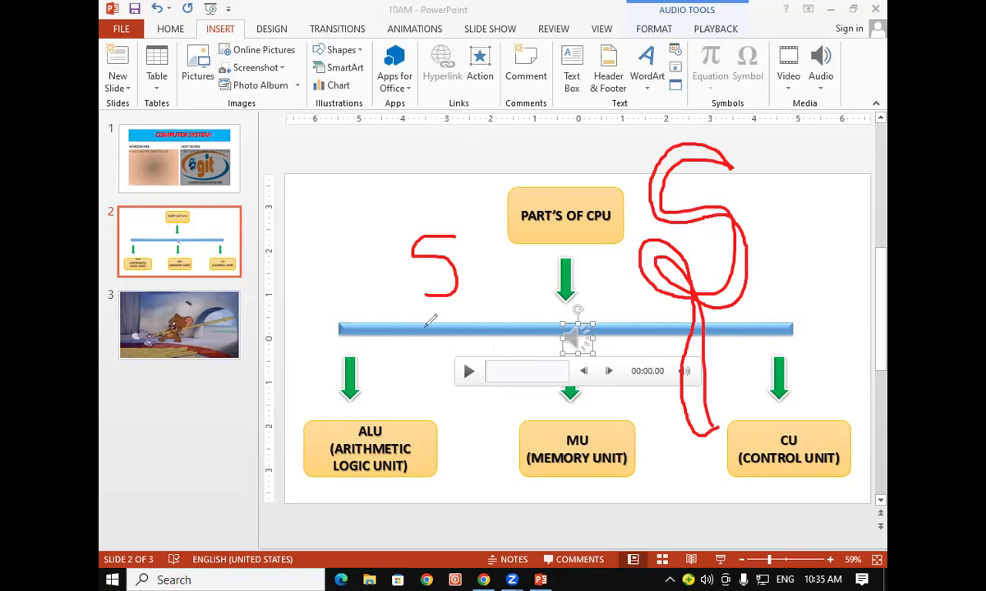
left_click_drag(450, 275, 420, 329)
left_click_drag(693, 293, 661, 332)
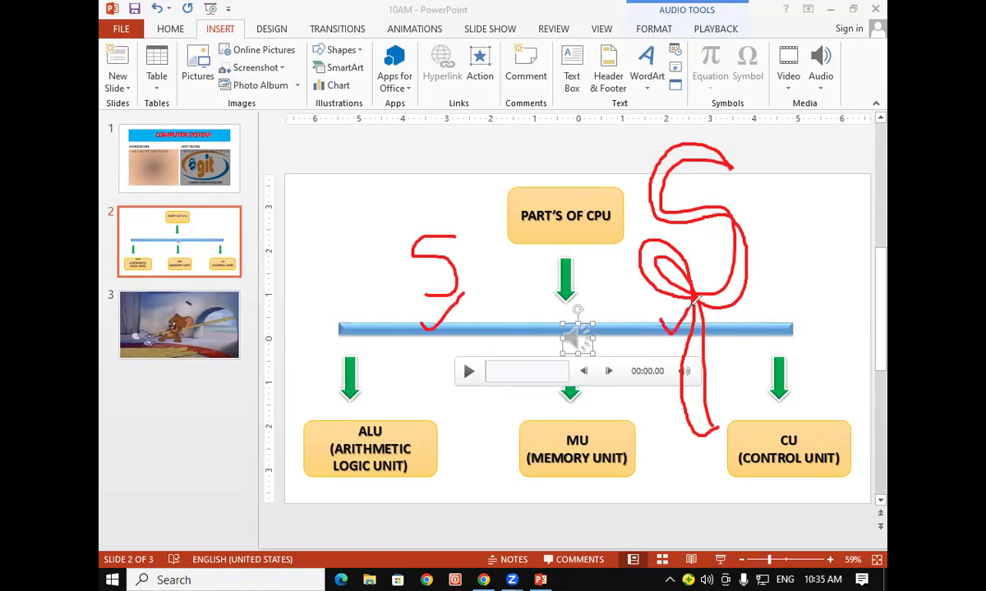
mouse_move(776, 225)
left_mouse_down()
mouse_move(832, 104)
mouse_move(678, 174)
left_mouse_up()
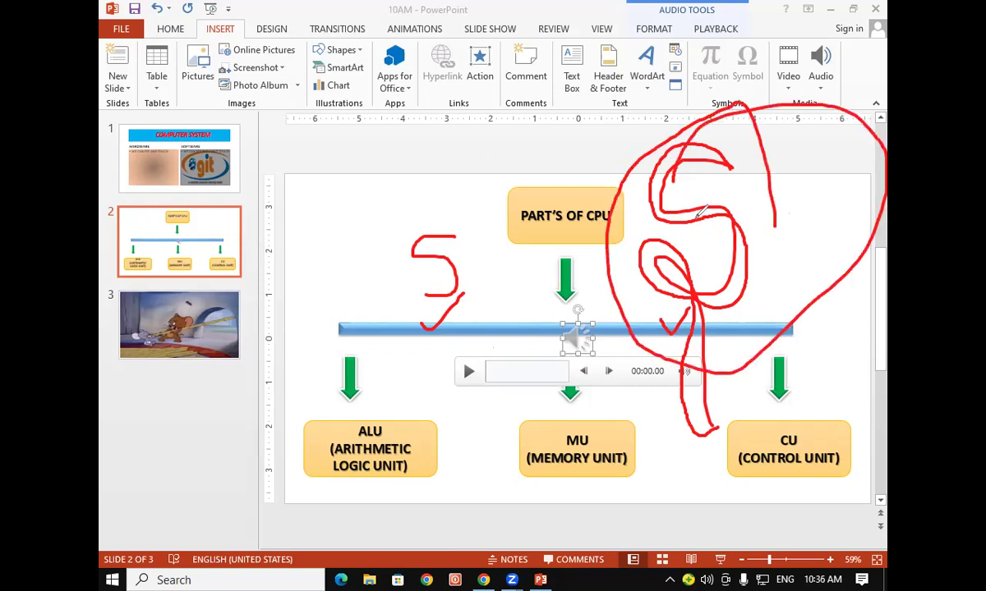
left_click(426, 173)
key("Escape")
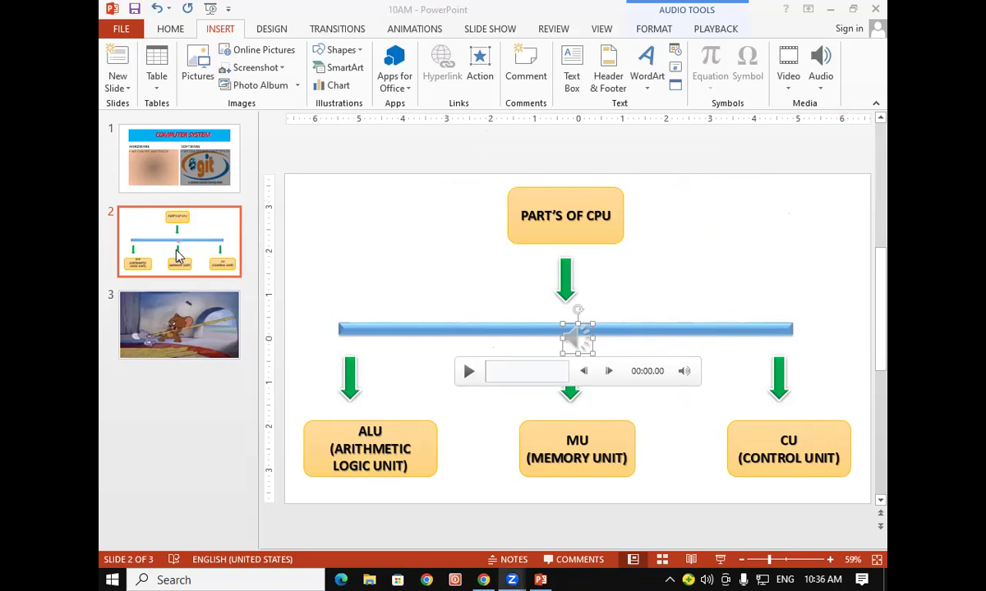